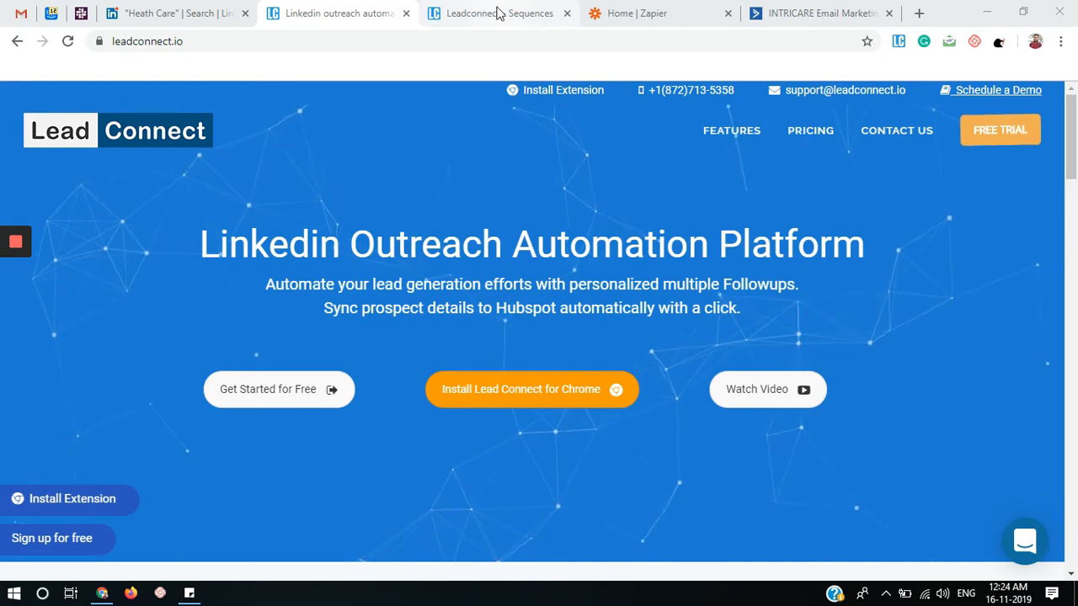
Review the Health Care United States and Canada sequence in LeadConnect, including its name, target audience, messages and enrolment limits.
{"action": "left_click", "coordinate": [495, 13]}
{"action": "scroll", "coordinate": [619, 261], "scroll_direction": "up", "scroll_amount": 2}
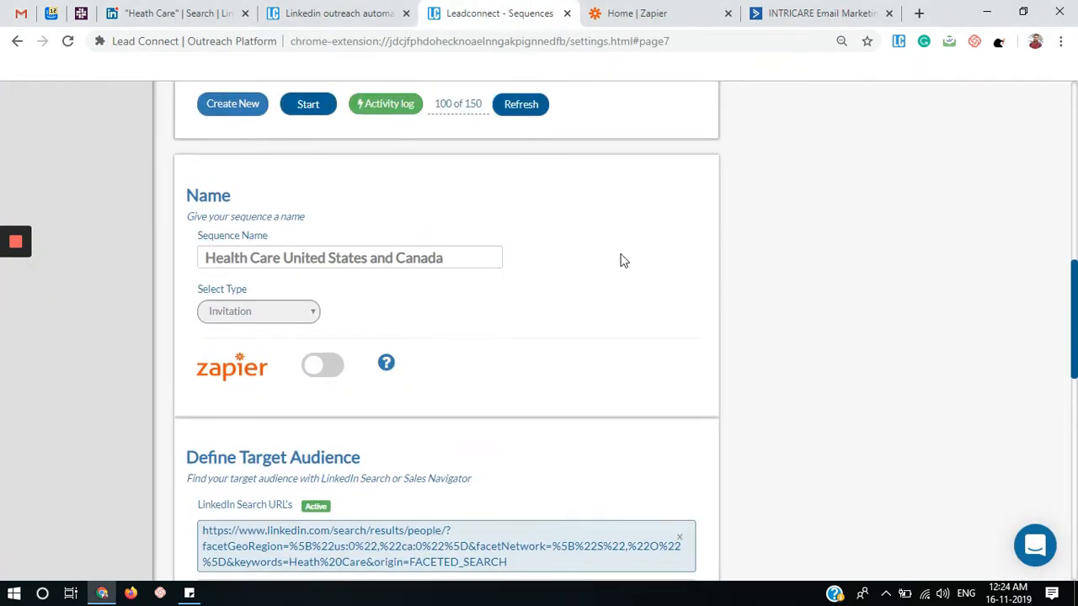
{"action": "scroll", "coordinate": [661, 381], "scroll_direction": "down", "scroll_amount": 1}
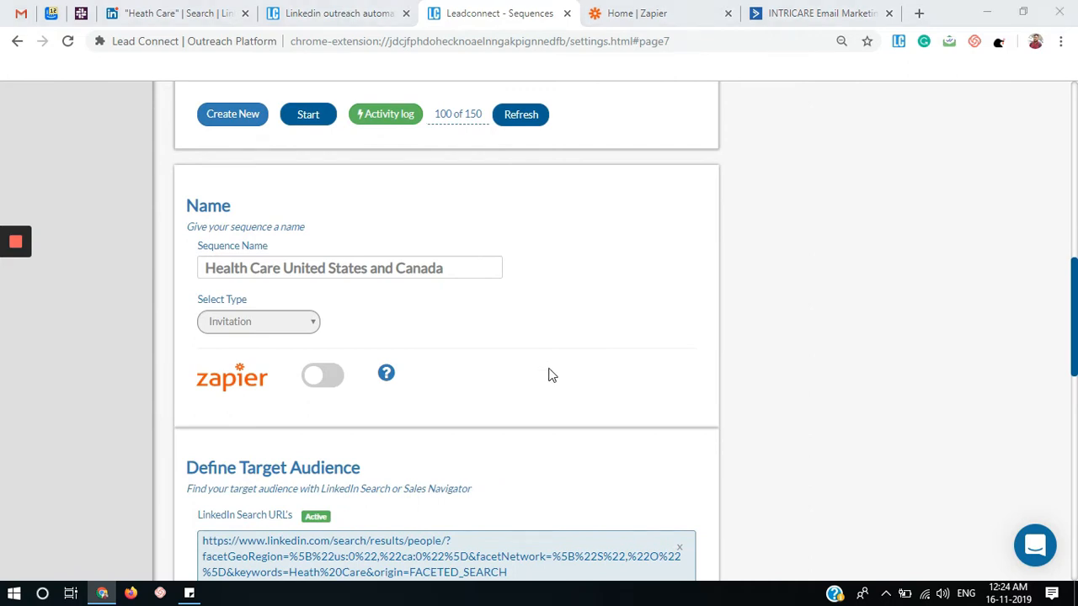
{"action": "key", "text": "super"}
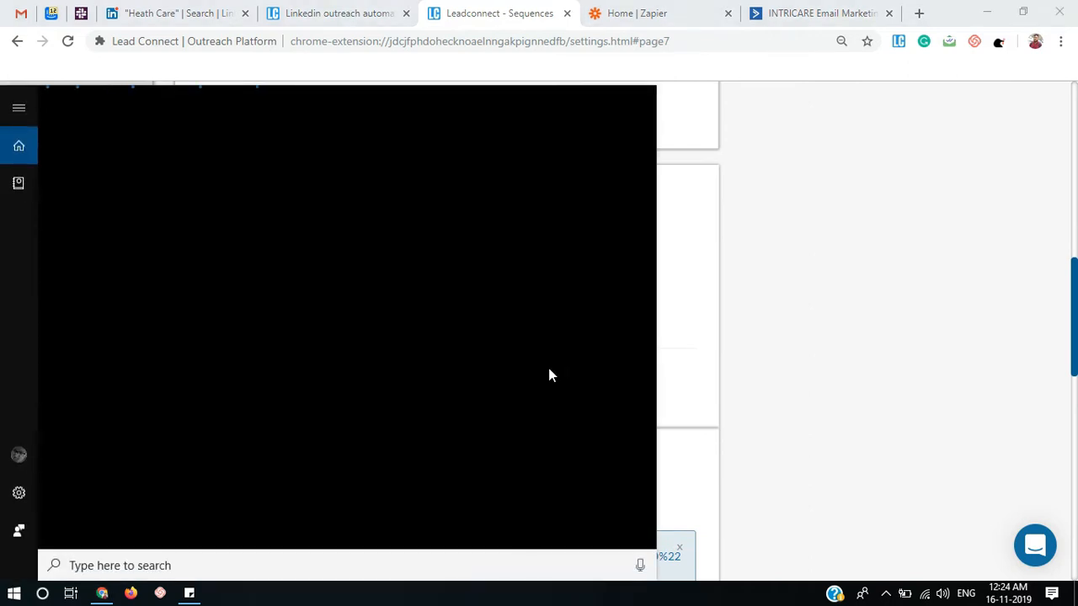
{"action": "left_click", "coordinate": [774, 359]}
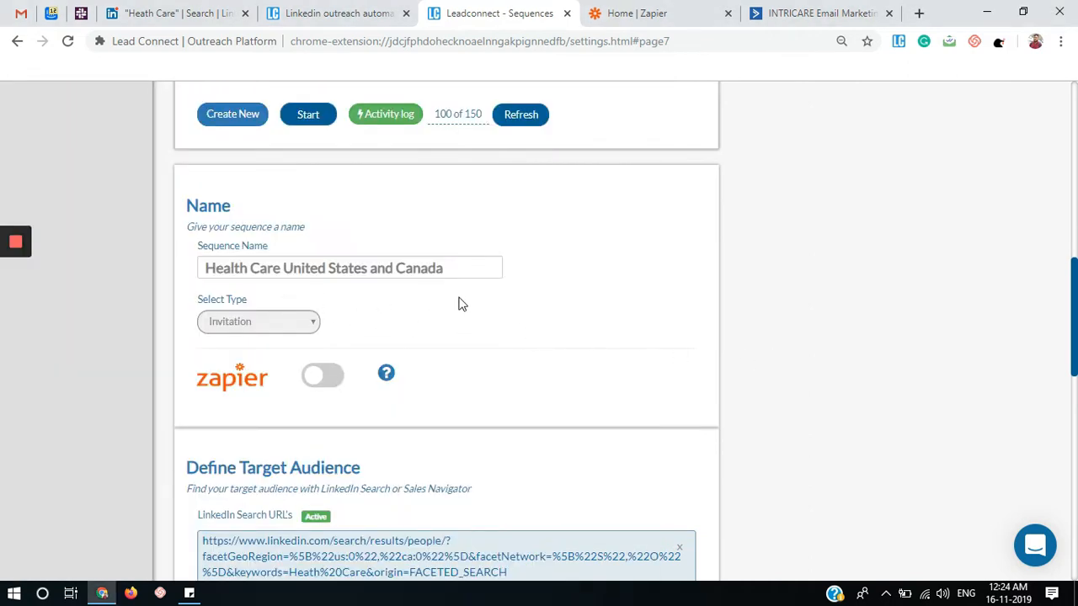
{"action": "scroll", "coordinate": [458, 304], "scroll_direction": "down", "scroll_amount": 3}
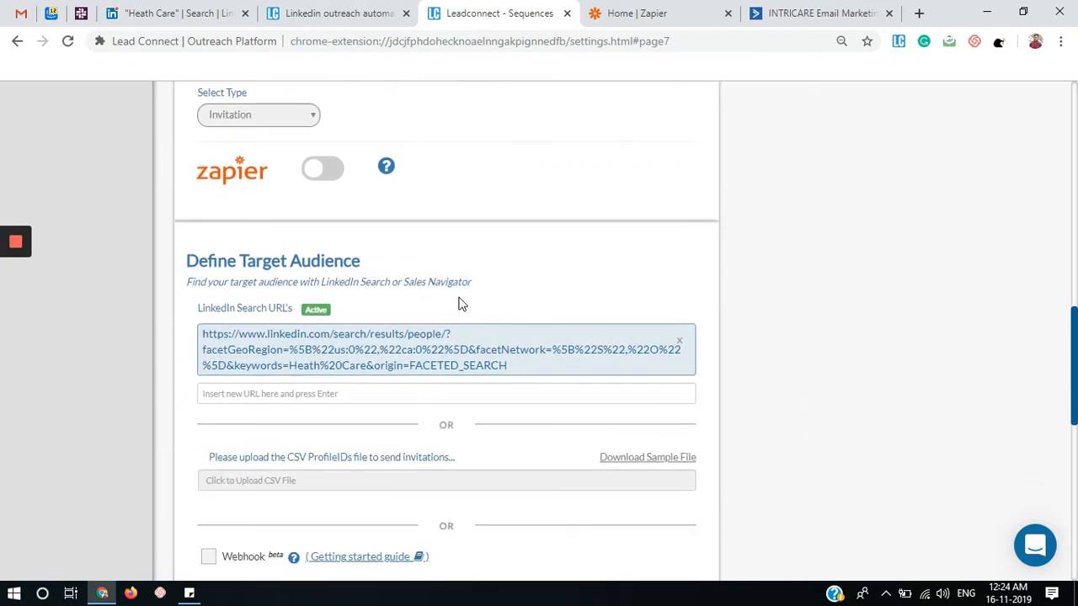
{"action": "scroll", "coordinate": [774, 378], "scroll_direction": "down", "scroll_amount": 7}
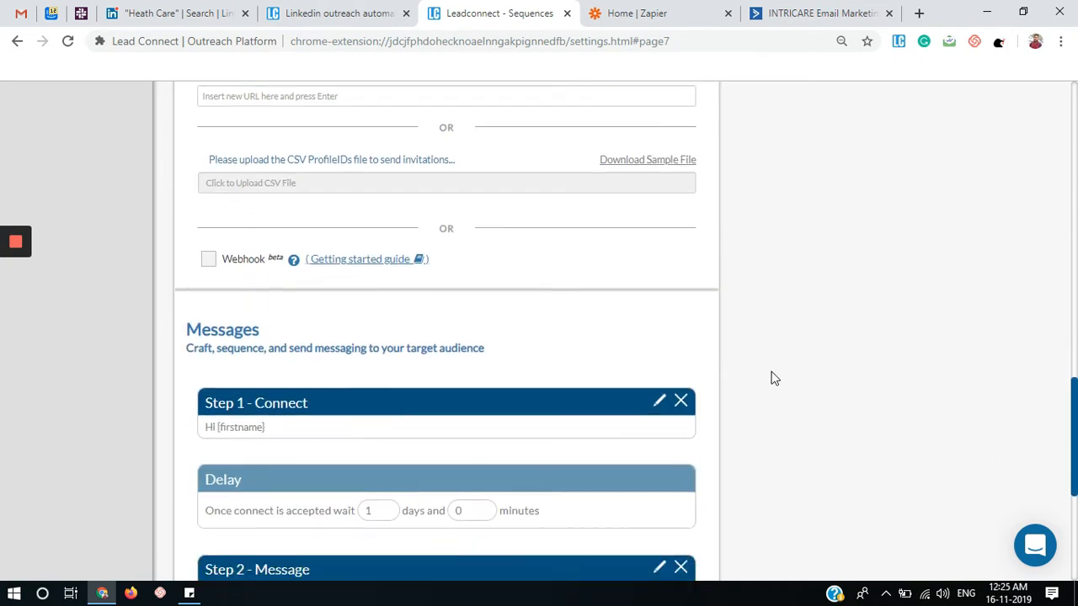
{"action": "scroll", "coordinate": [774, 379], "scroll_direction": "up", "scroll_amount": 10}
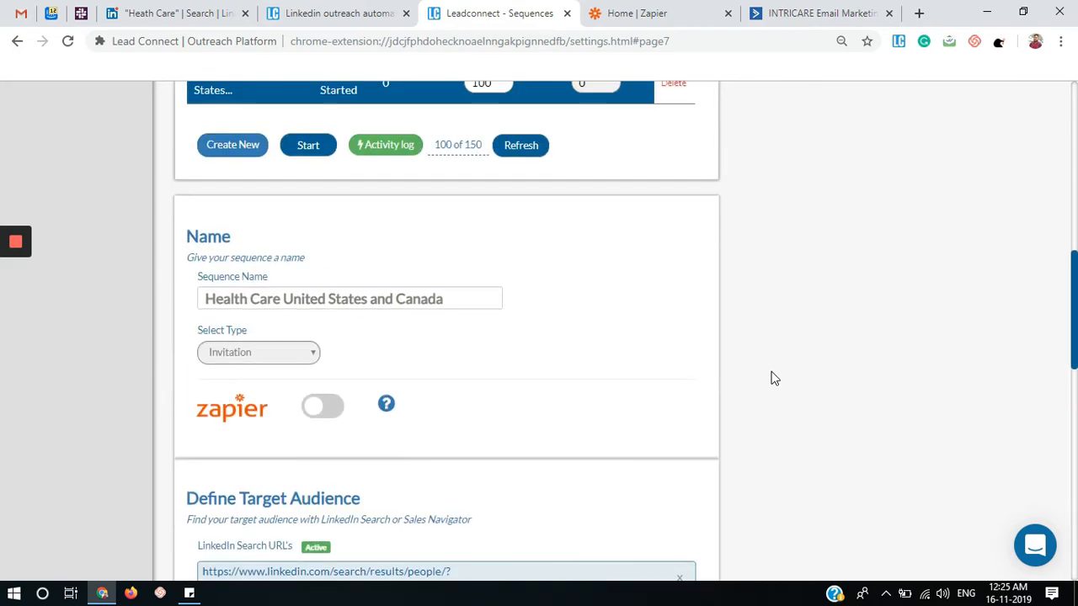
{"action": "scroll", "coordinate": [773, 379], "scroll_direction": "up", "scroll_amount": 3}
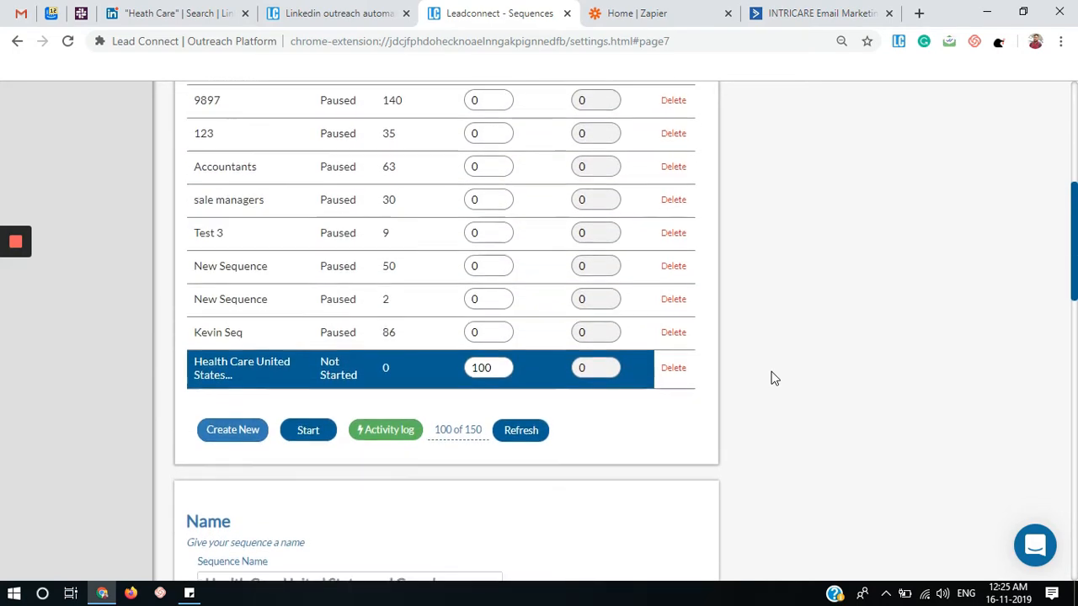
{"action": "scroll", "coordinate": [774, 379], "scroll_direction": "down", "scroll_amount": 3}
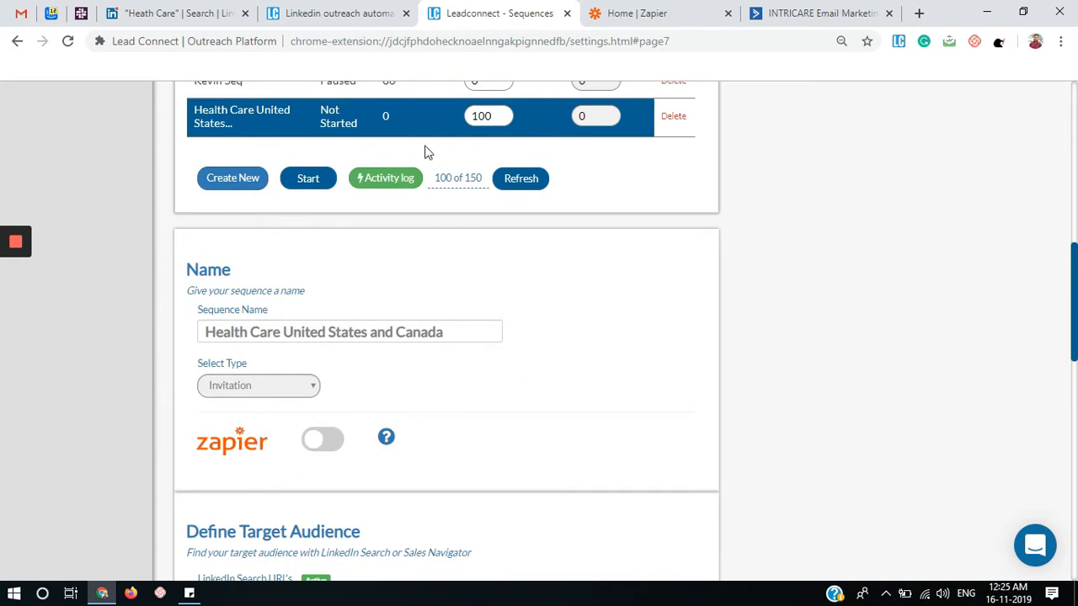
Create a new zap in Zapier with Webhooks by Zapier as the trigger app and Catch Hook as the trigger event.
{"action": "left_click", "coordinate": [632, 13]}
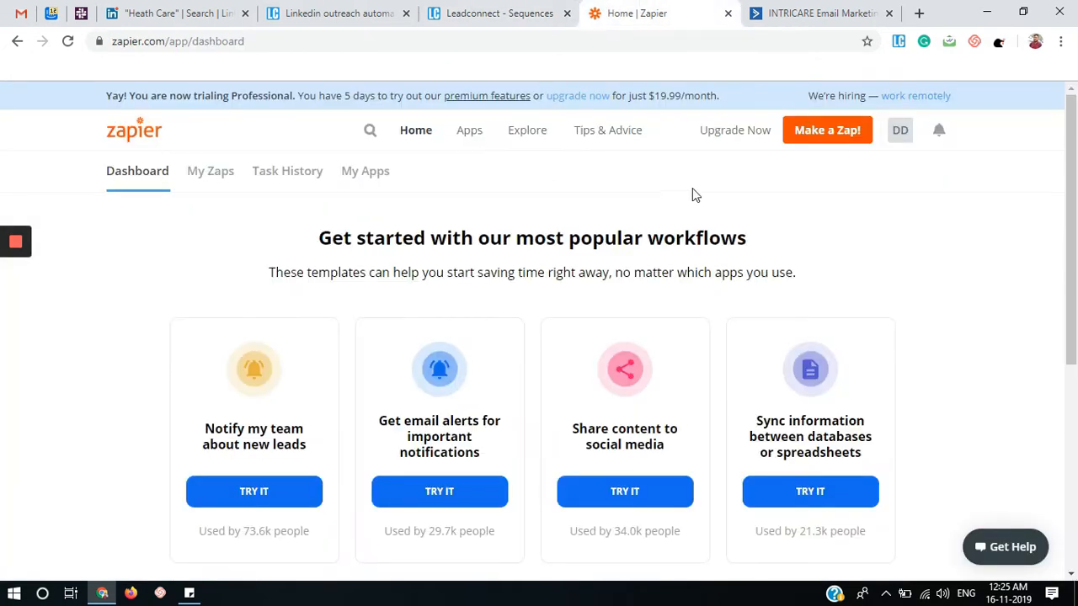
{"action": "left_click", "coordinate": [846, 133]}
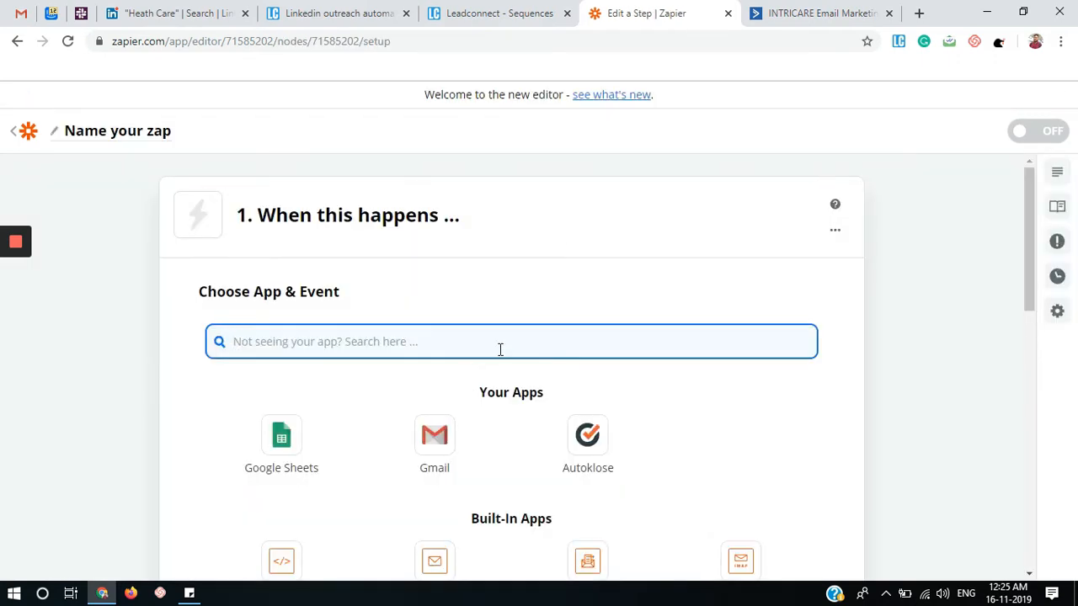
{"action": "type", "text": "webhook"}
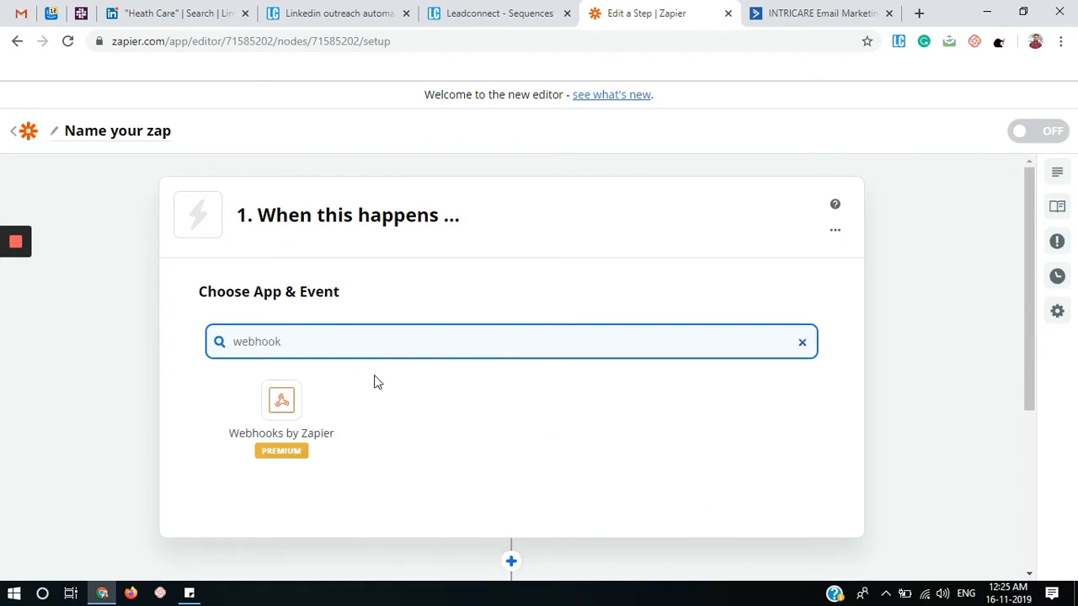
{"action": "left_click", "coordinate": [282, 399]}
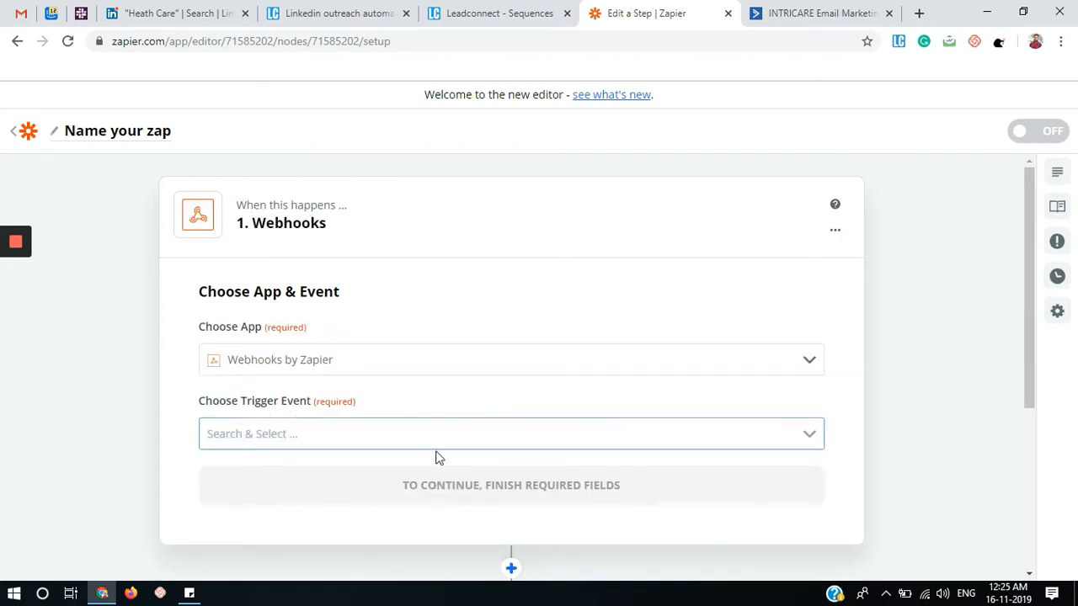
{"action": "left_click", "coordinate": [442, 438]}
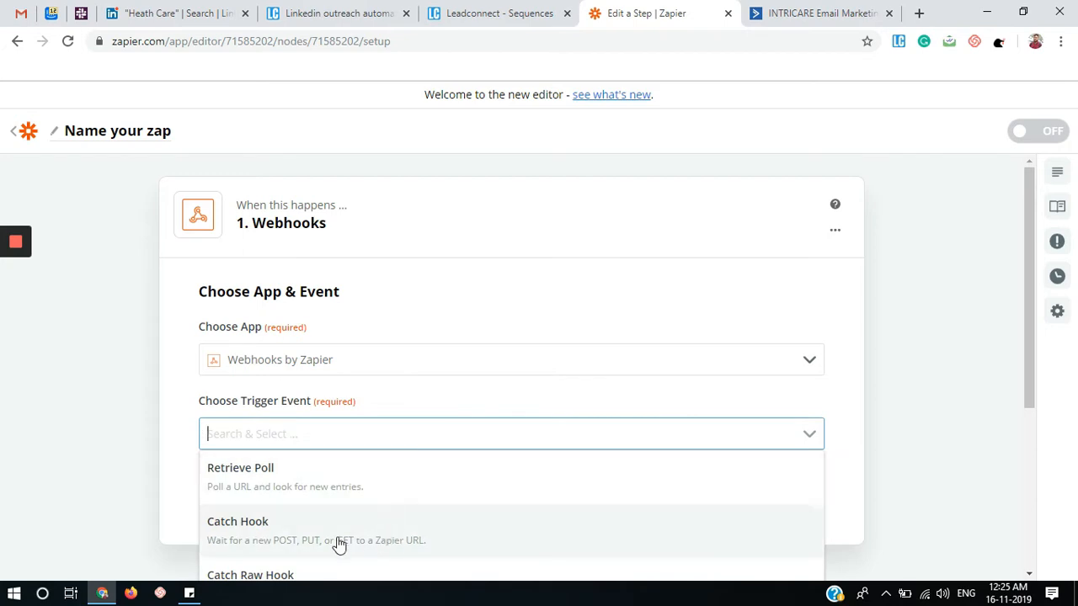
{"action": "left_click", "coordinate": [339, 544]}
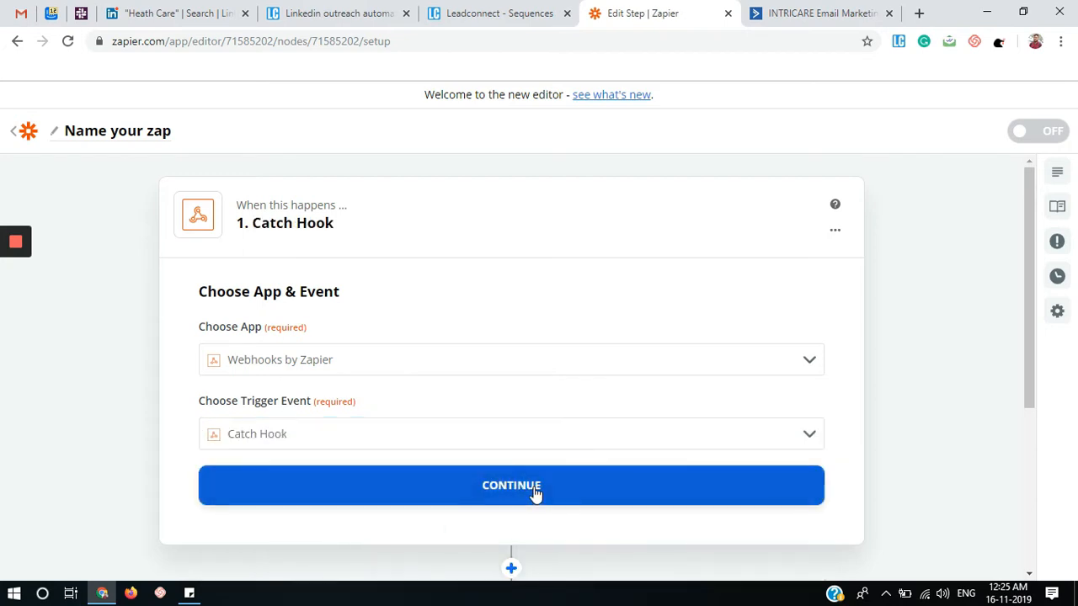
{"action": "left_click", "coordinate": [533, 492]}
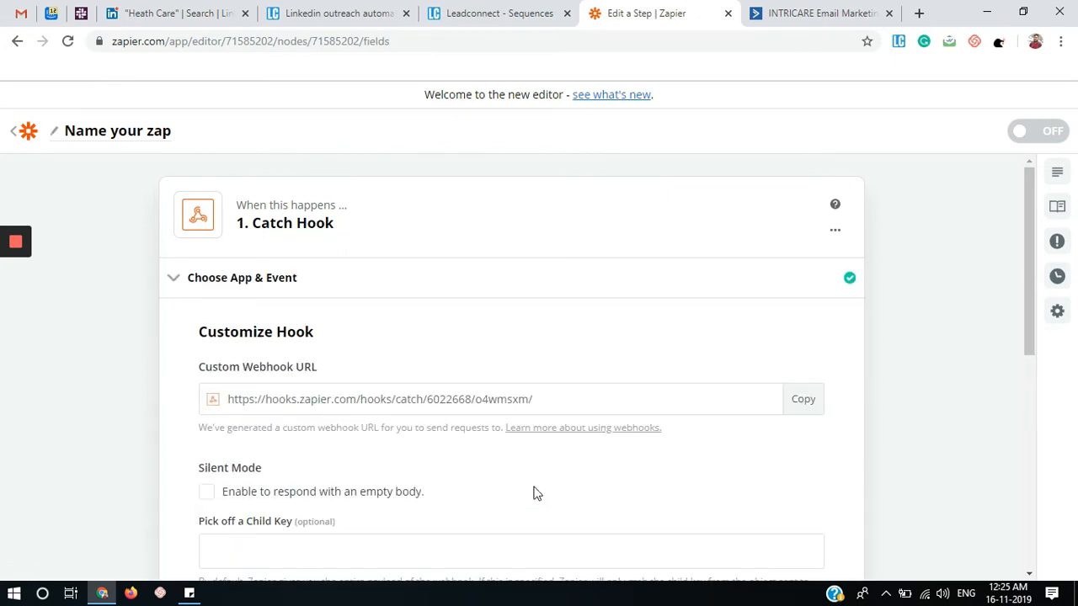
Replace the Zapier webhook URL in LeadConnect's integrations with the zap's custom webhook URL and send sample data to Zapier.
{"action": "left_click", "coordinate": [800, 399]}
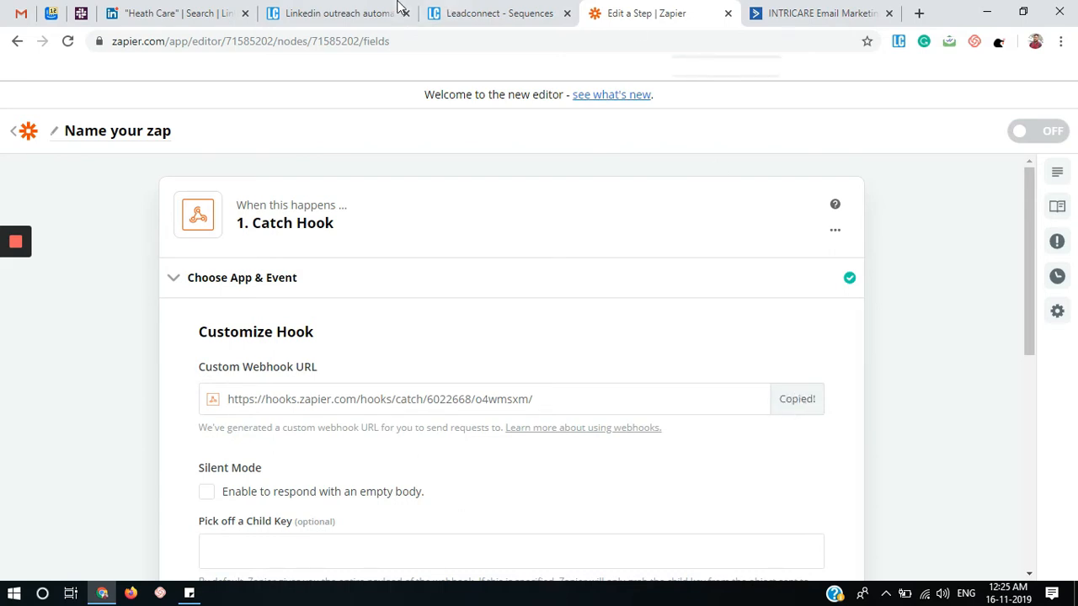
{"action": "left_click", "coordinate": [476, 9]}
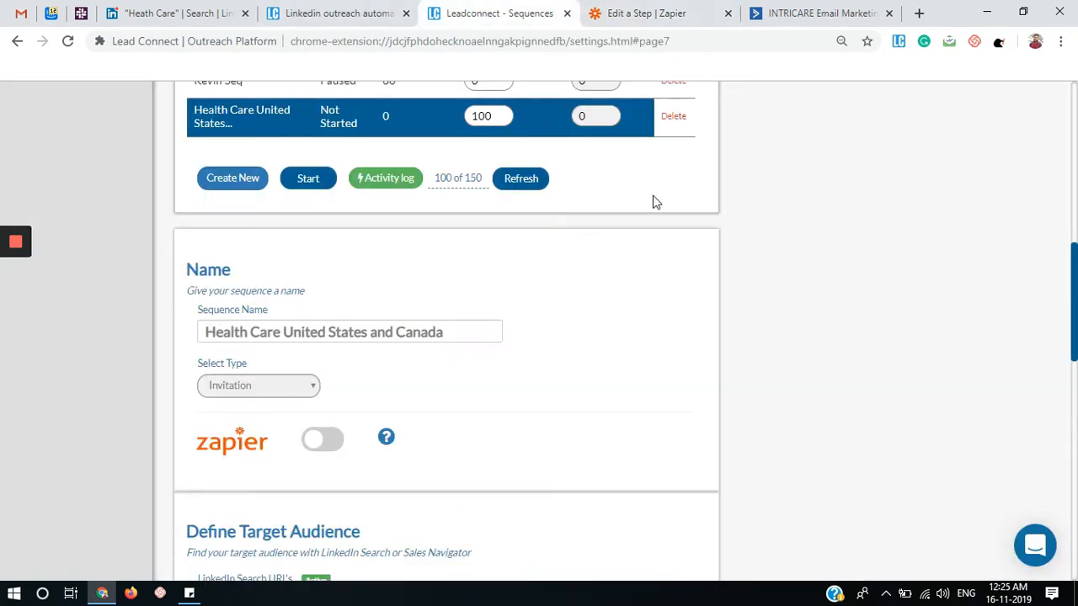
{"action": "scroll", "coordinate": [655, 201], "scroll_direction": "up", "scroll_amount": 7}
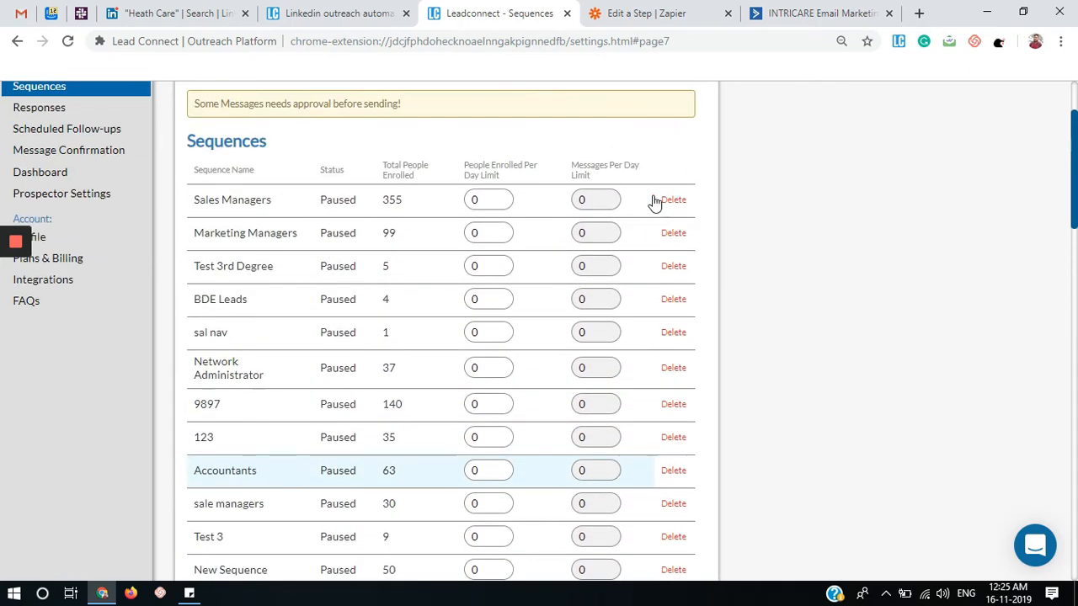
{"action": "left_click", "coordinate": [60, 286]}
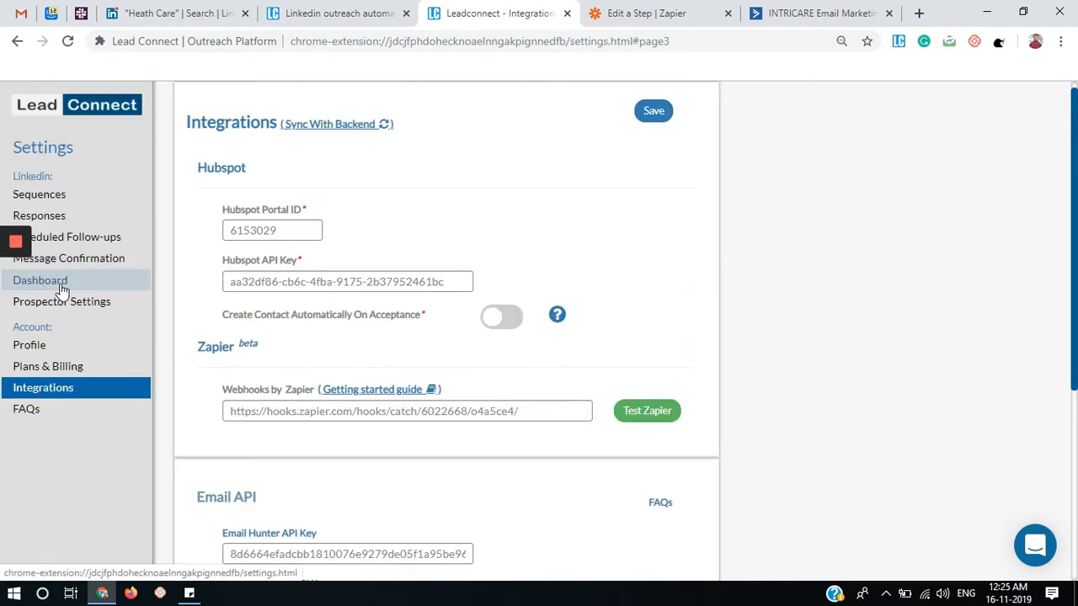
{"action": "left_click", "coordinate": [541, 413]}
{"action": "key", "text": "ctrl+a"}
{"action": "key", "text": "ctrl+v"}
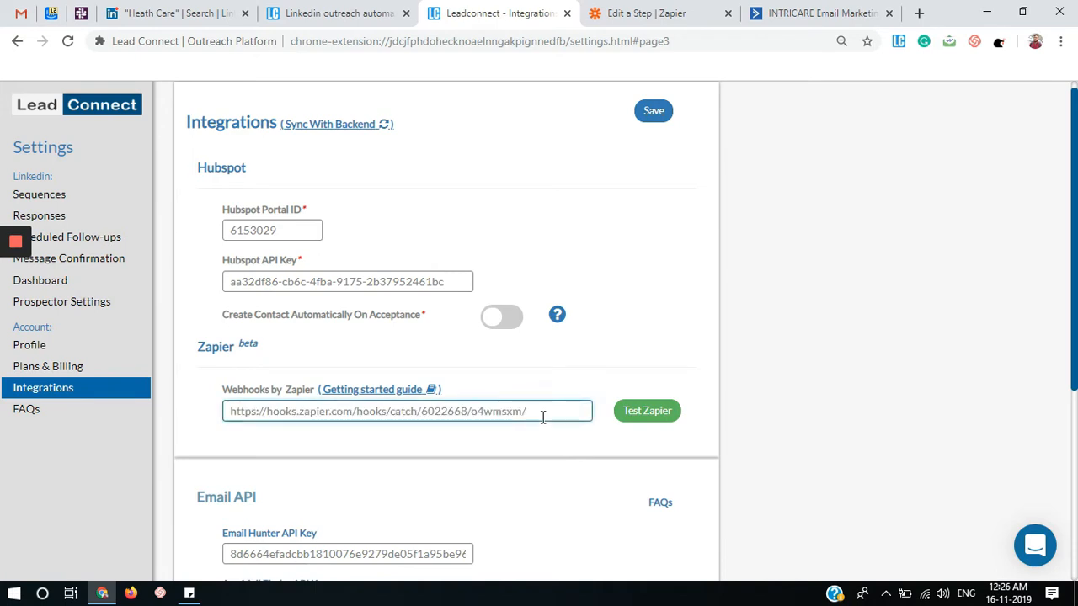
{"action": "left_click", "coordinate": [645, 419]}
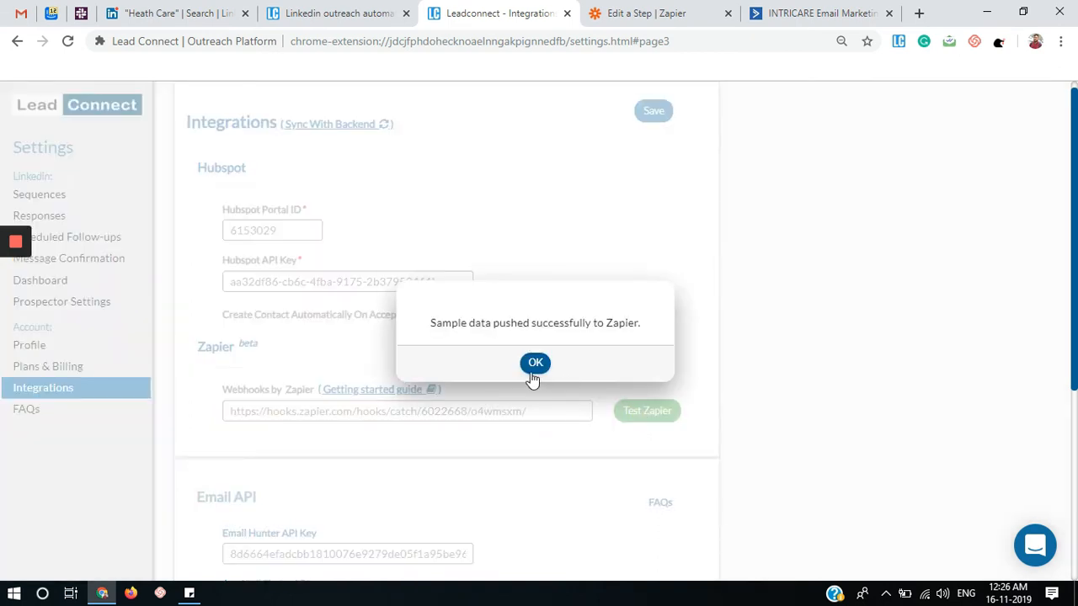
{"action": "left_click", "coordinate": [535, 339]}
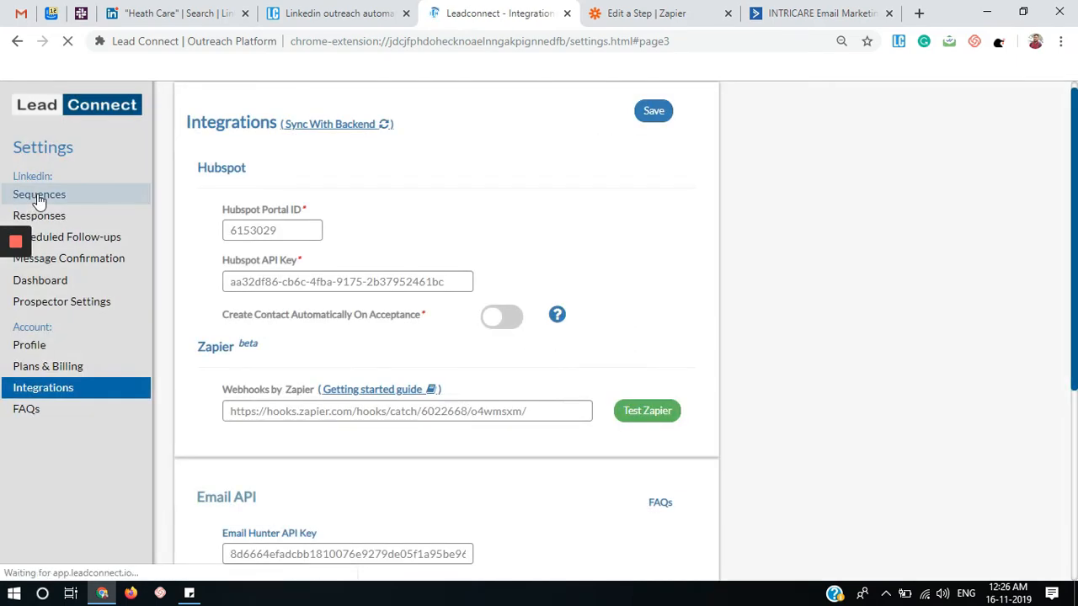
Turn on the Zapier integration for the Health Care United States and Canada sequence.
{"action": "left_click", "coordinate": [40, 195]}
{"action": "scroll", "coordinate": [421, 278], "scroll_direction": "down", "scroll_amount": 5}
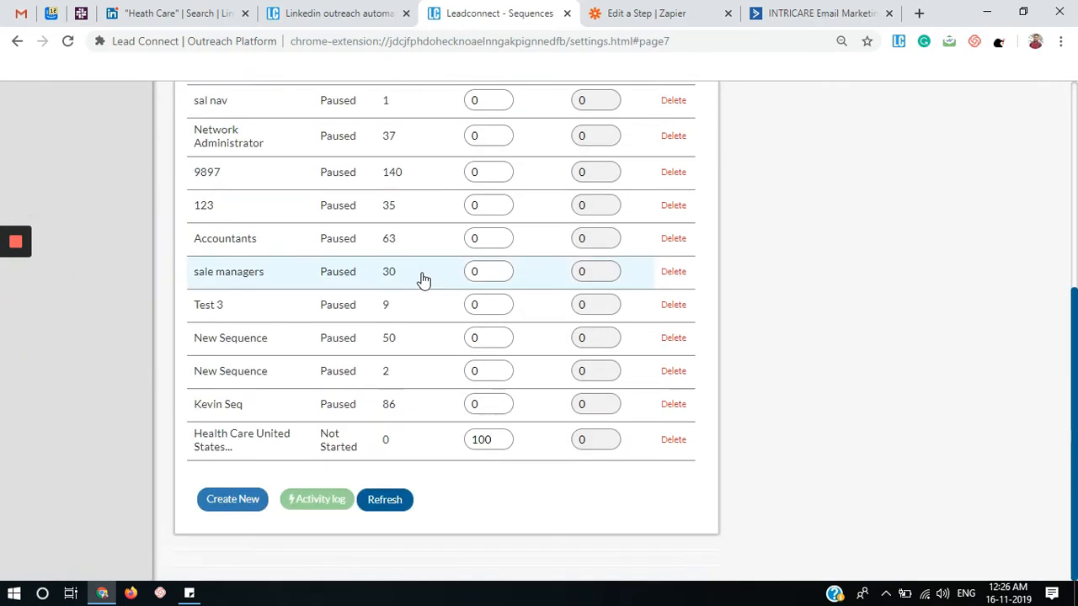
{"action": "left_click", "coordinate": [320, 459]}
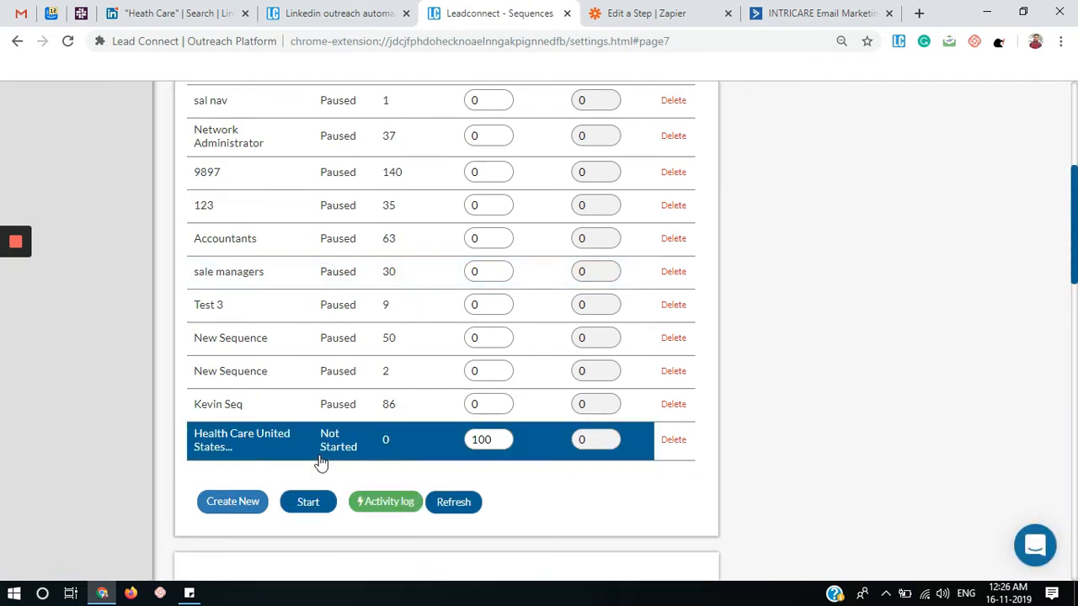
{"action": "scroll", "coordinate": [321, 462], "scroll_direction": "down", "scroll_amount": 5}
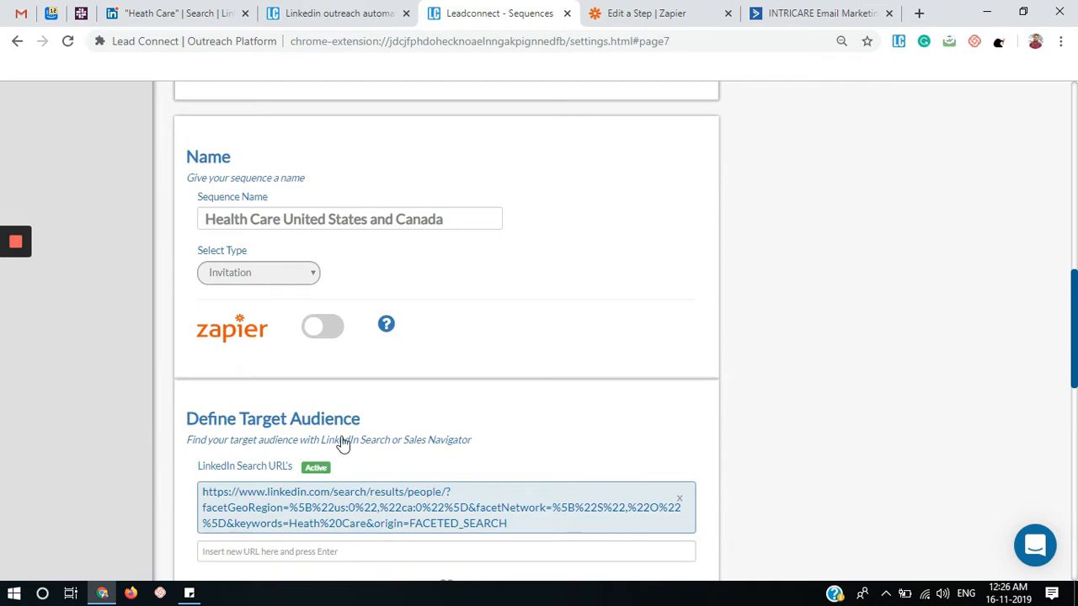
{"action": "left_click", "coordinate": [318, 336]}
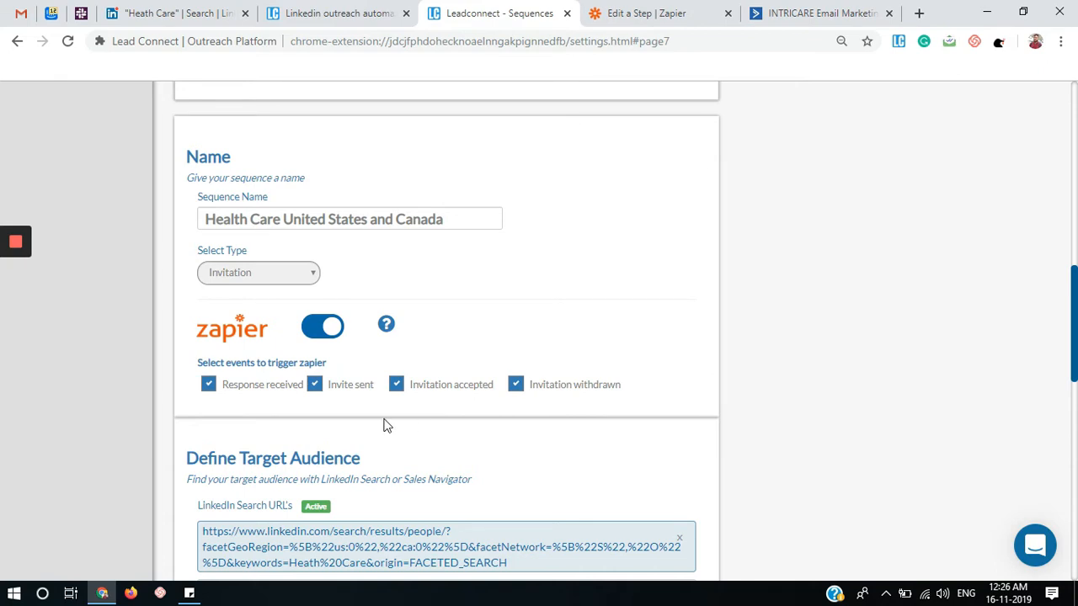
Deselect the Invite sent and Invitation withdrawn events as Zapier triggers and save the sequence changes.
{"action": "left_click", "coordinate": [315, 384]}
{"action": "left_click", "coordinate": [517, 385]}
{"action": "scroll", "coordinate": [588, 313], "scroll_direction": "down", "scroll_amount": 10}
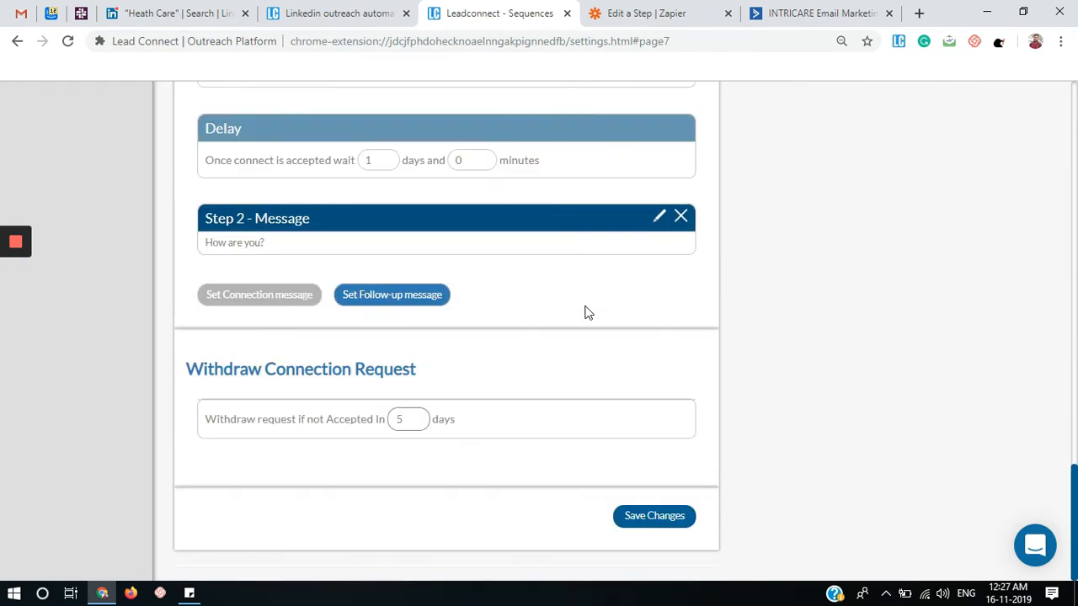
{"action": "left_click", "coordinate": [653, 516]}
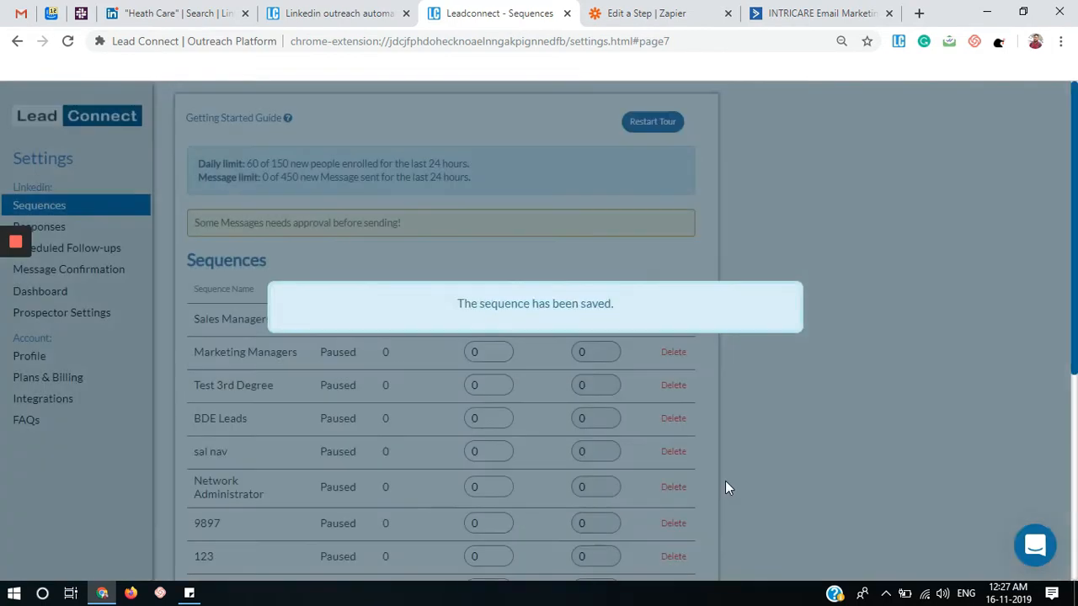
{"action": "scroll", "coordinate": [725, 480], "scroll_direction": "down", "scroll_amount": 5}
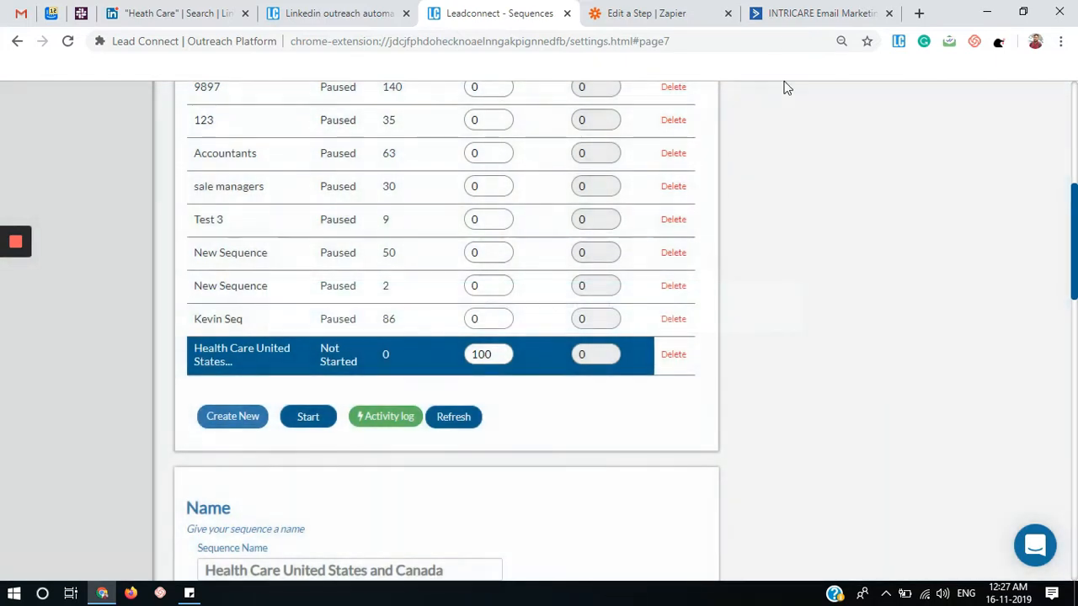
Return to the zap in Zapier, accept the default Catch Hook settings, and test the trigger to continue to the action step.
{"action": "left_click", "coordinate": [657, 7]}
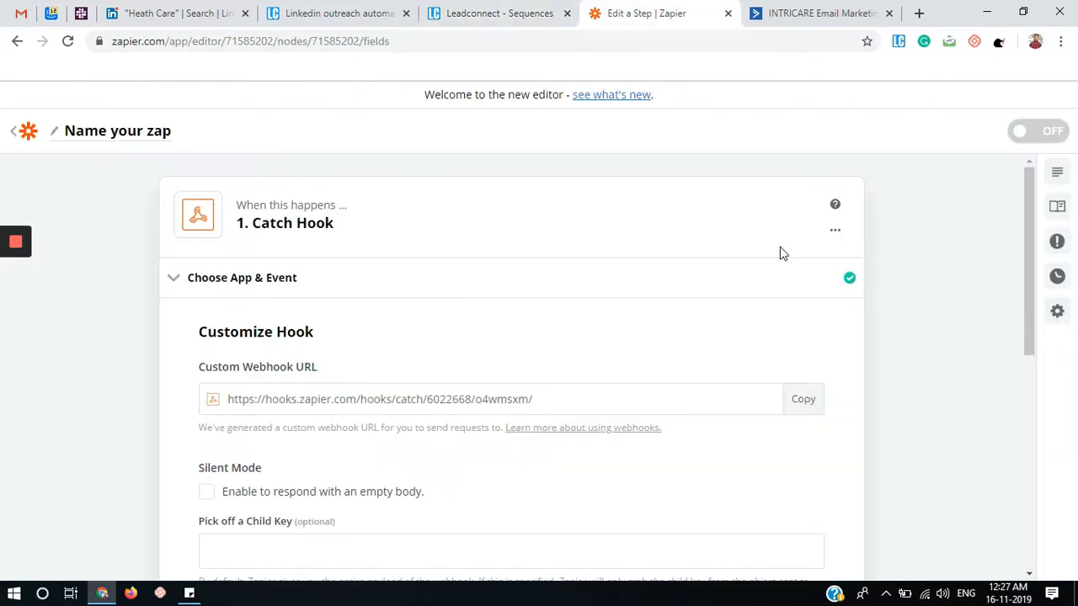
{"action": "scroll", "coordinate": [781, 254], "scroll_direction": "down", "scroll_amount": 3}
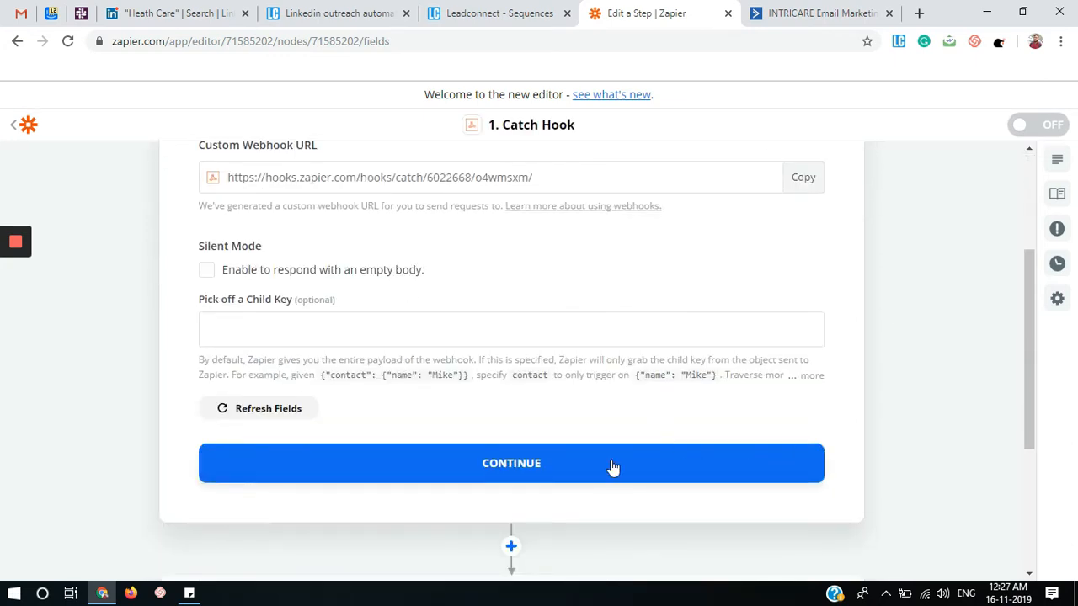
{"action": "left_click", "coordinate": [533, 485]}
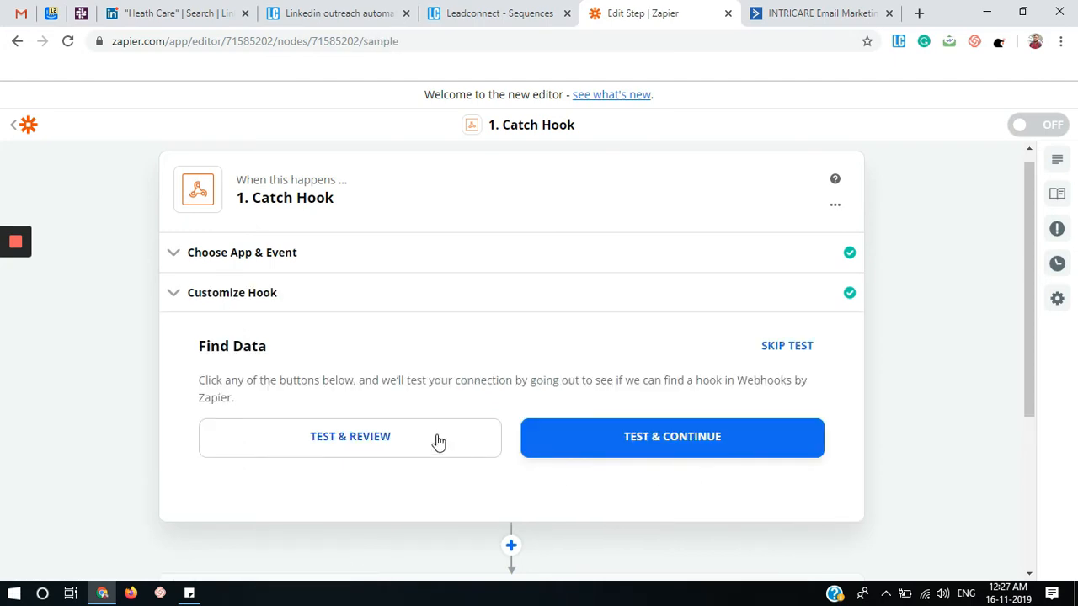
{"action": "left_click", "coordinate": [703, 448]}
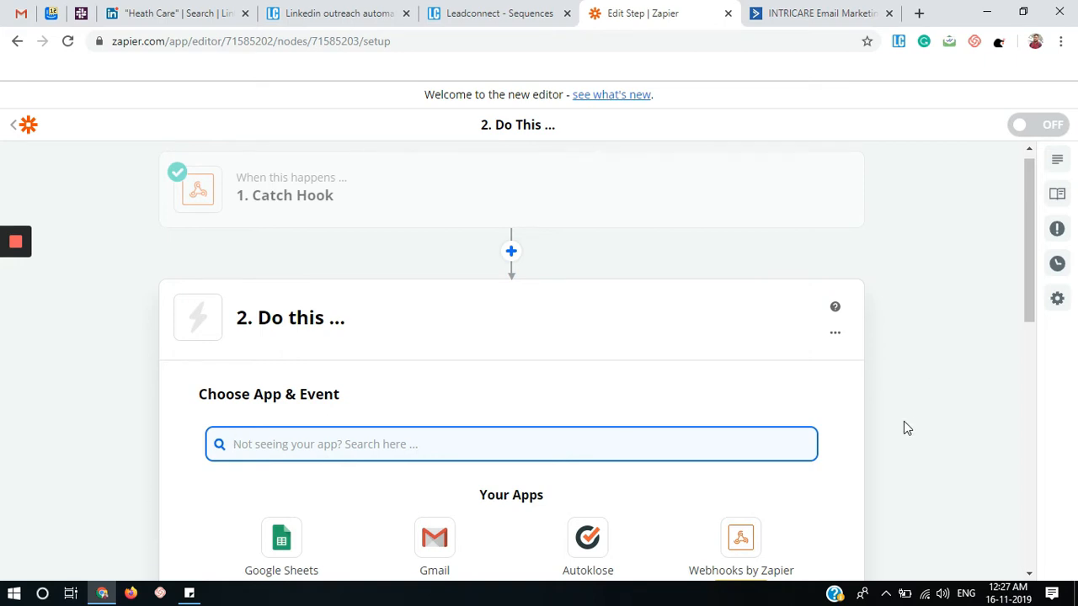
{"action": "scroll", "coordinate": [710, 455], "scroll_direction": "down", "scroll_amount": 2}
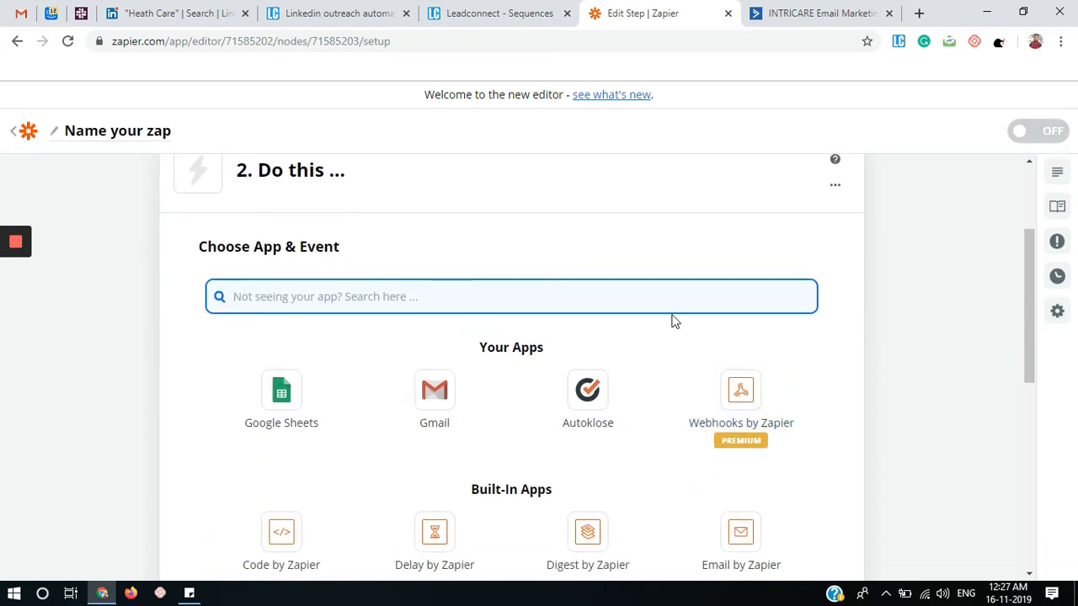
Choose Paths by Zapier for the zap's second step and open Path A.
{"action": "scroll", "coordinate": [673, 320], "scroll_direction": "down", "scroll_amount": 2}
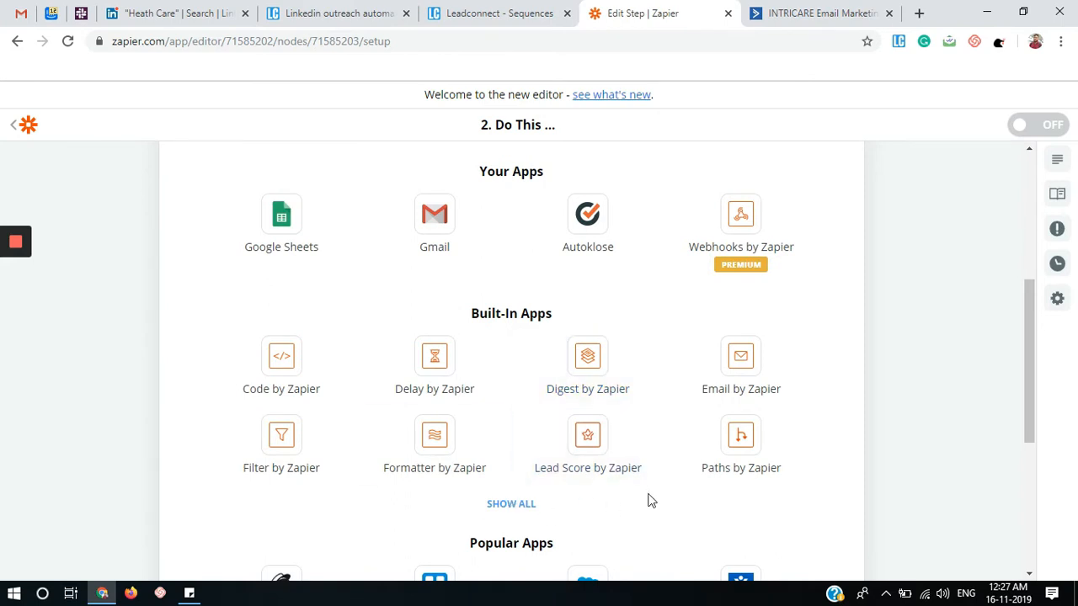
{"action": "left_click", "coordinate": [739, 446]}
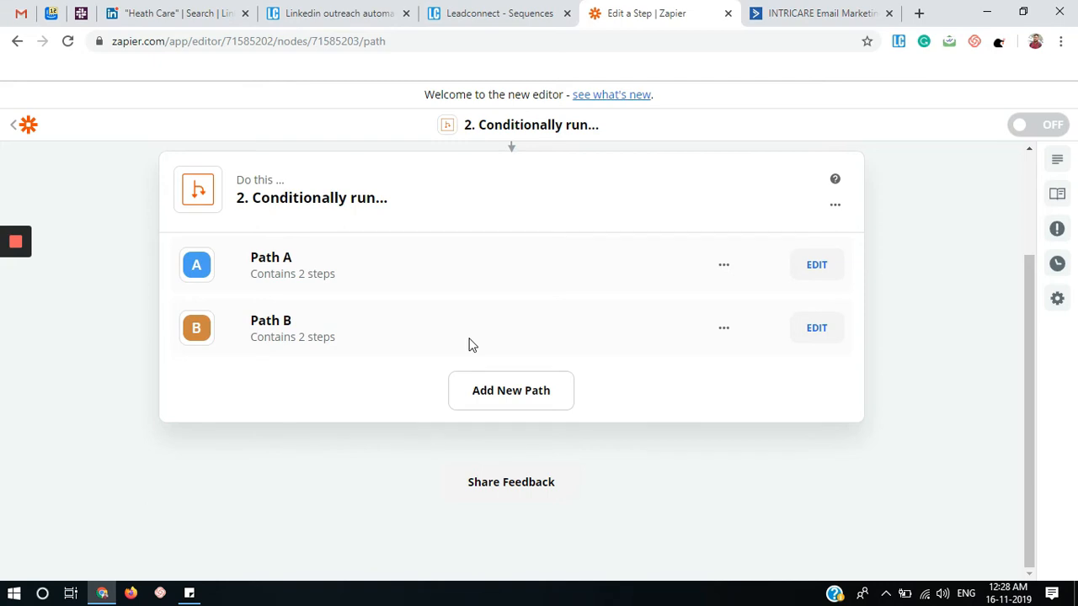
{"action": "left_click", "coordinate": [833, 279]}
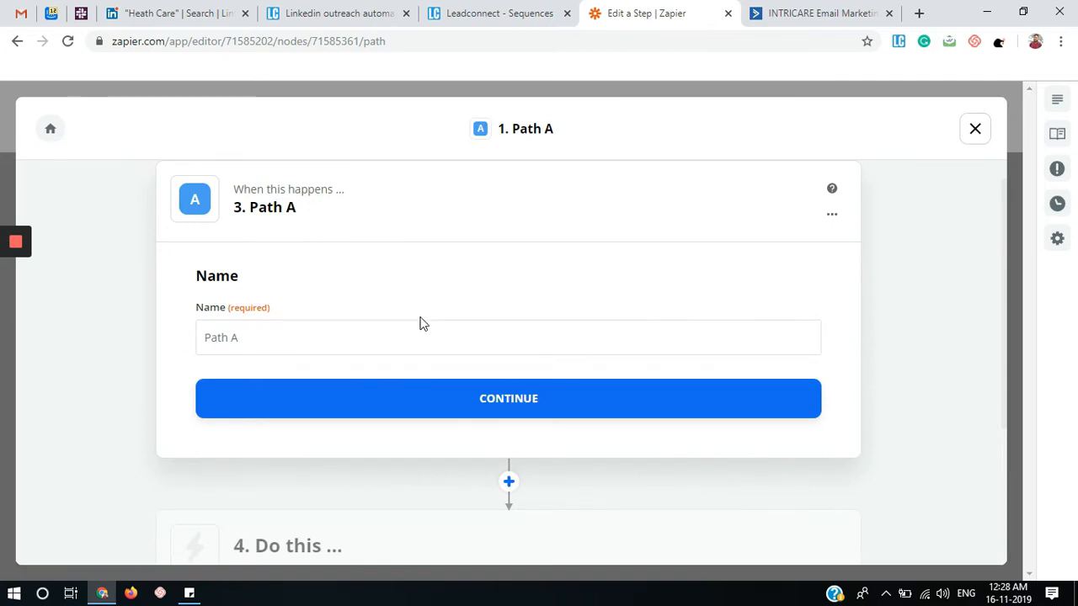
Rename Path A as "Invitation Accepted" and continue to its rules setup.
{"action": "triple_click", "coordinate": [349, 334]}
{"action": "key", "text": "BackSpace"}
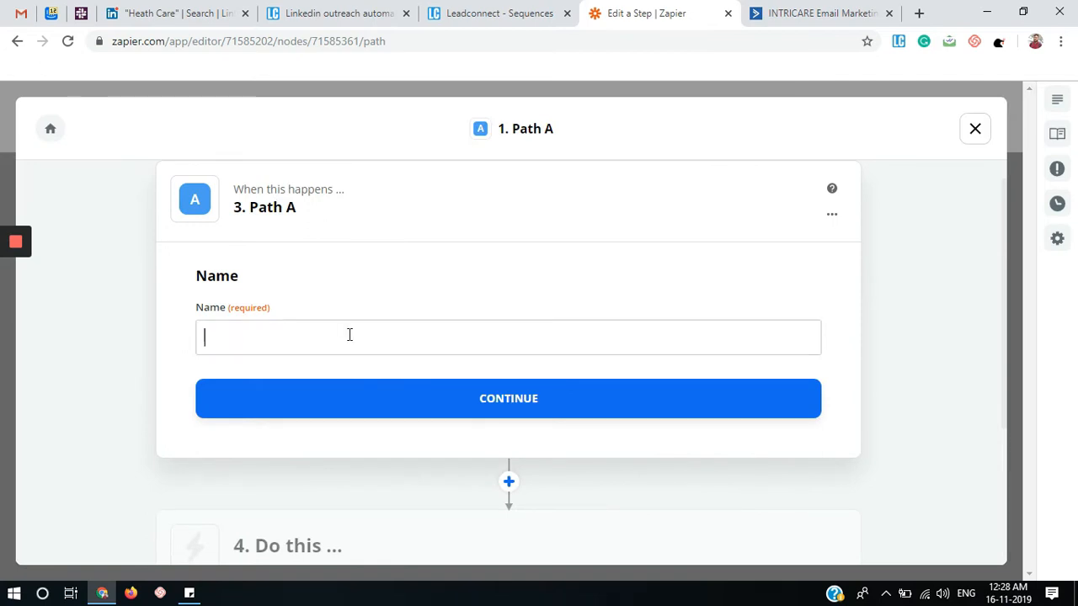
{"action": "type", "text": "In"}
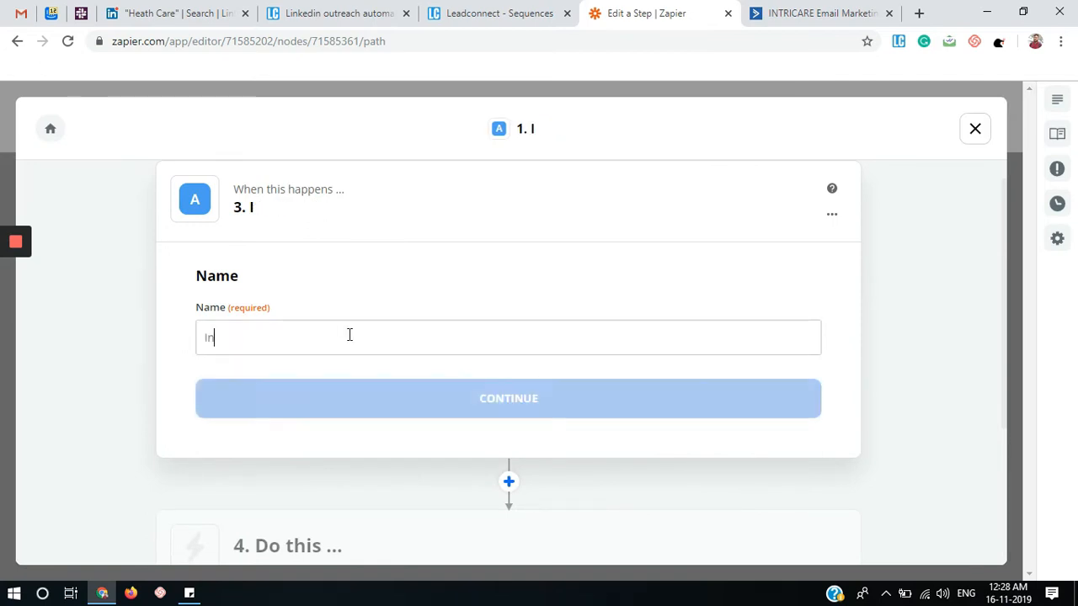
{"action": "type", "text": "vitation "}
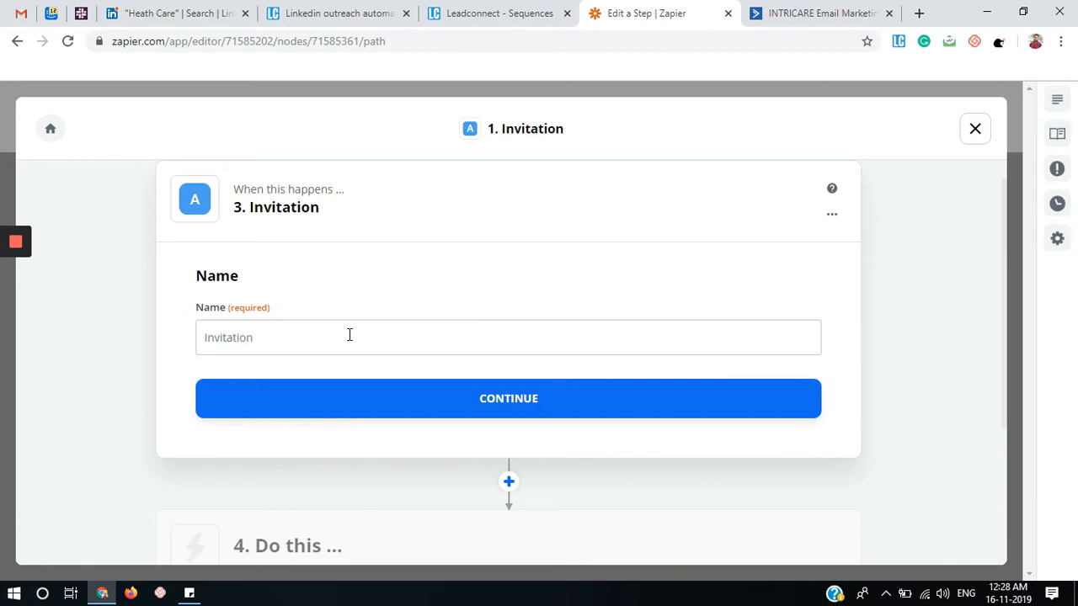
{"action": "type", "text": "Accepted"}
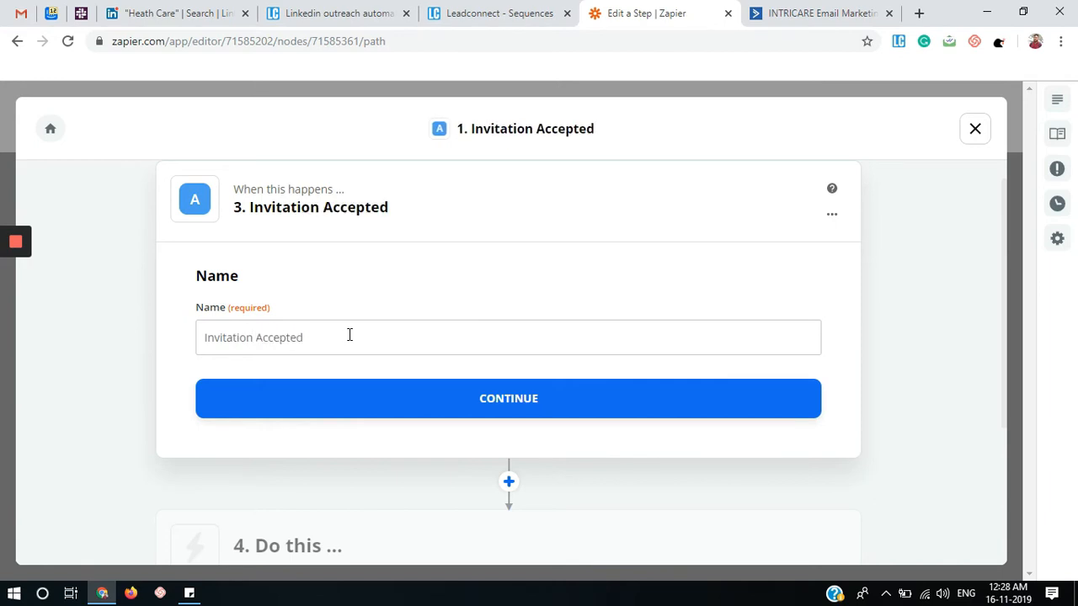
{"action": "left_click", "coordinate": [504, 407]}
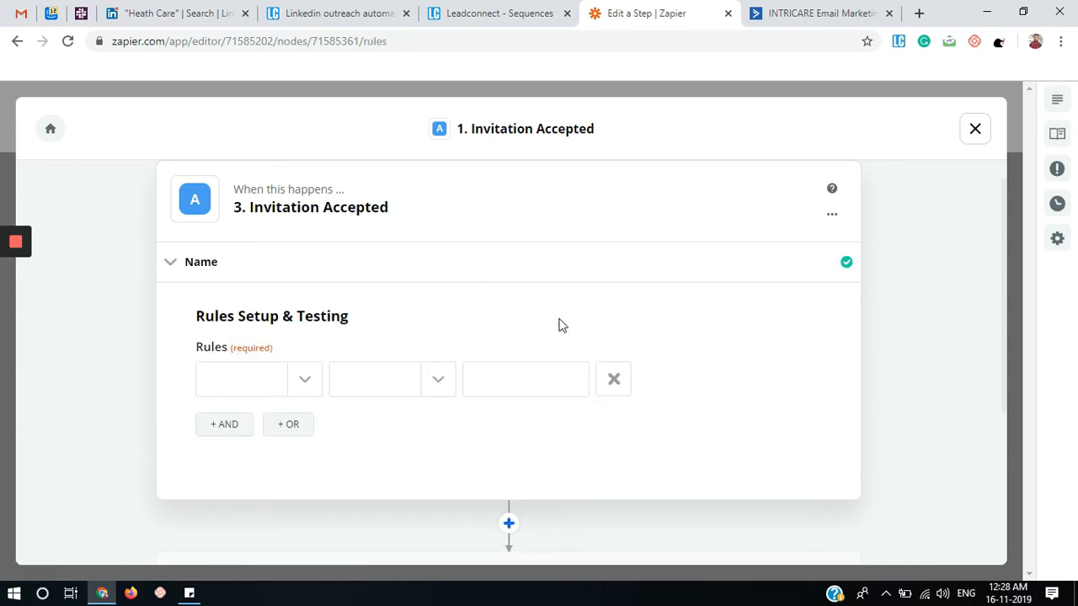
Set the path rule so that the Catch Hook Type field (Text) Contains "InvitationAccepted".
{"action": "left_click", "coordinate": [301, 383]}
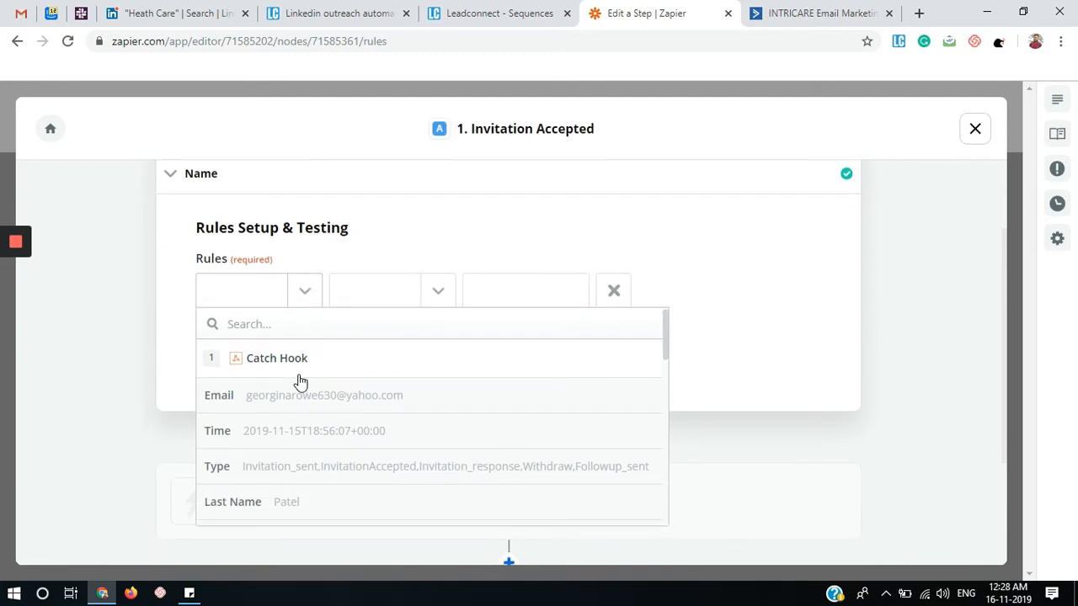
{"action": "left_click", "coordinate": [322, 482]}
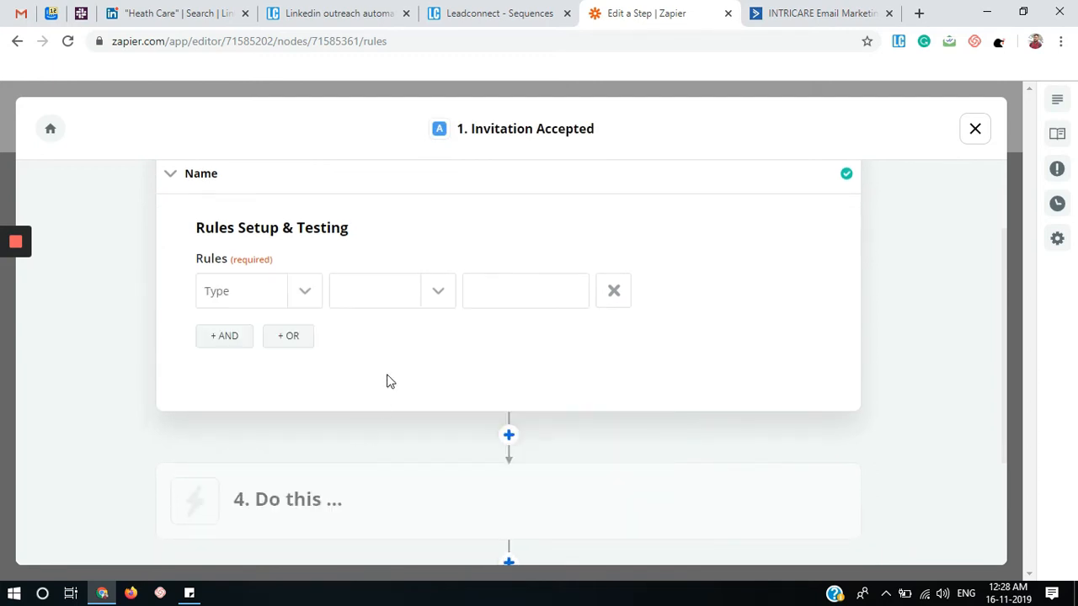
{"action": "left_click", "coordinate": [440, 284]}
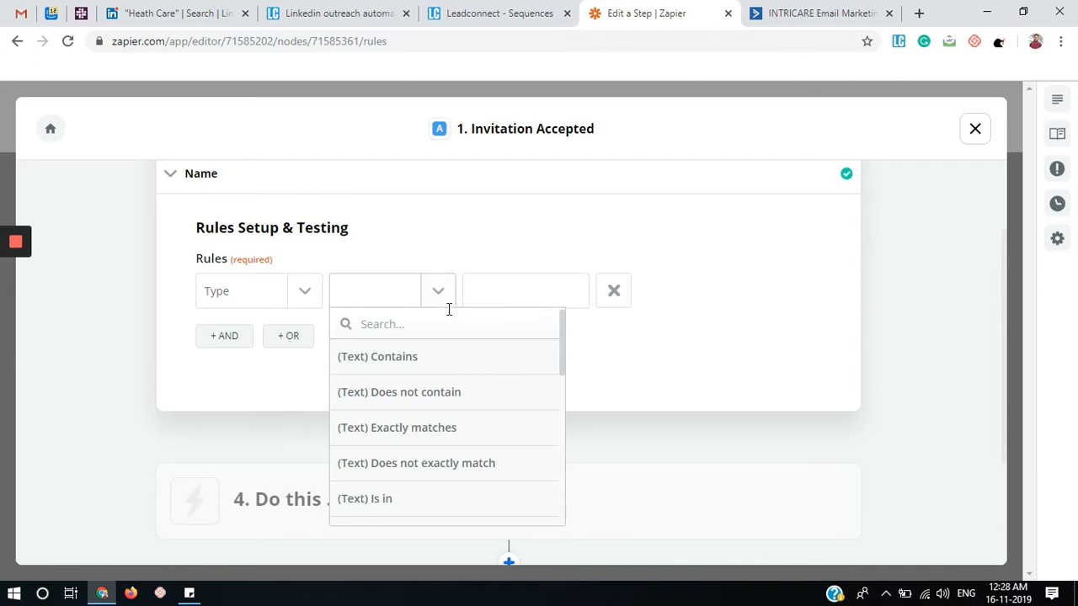
{"action": "left_click", "coordinate": [450, 361]}
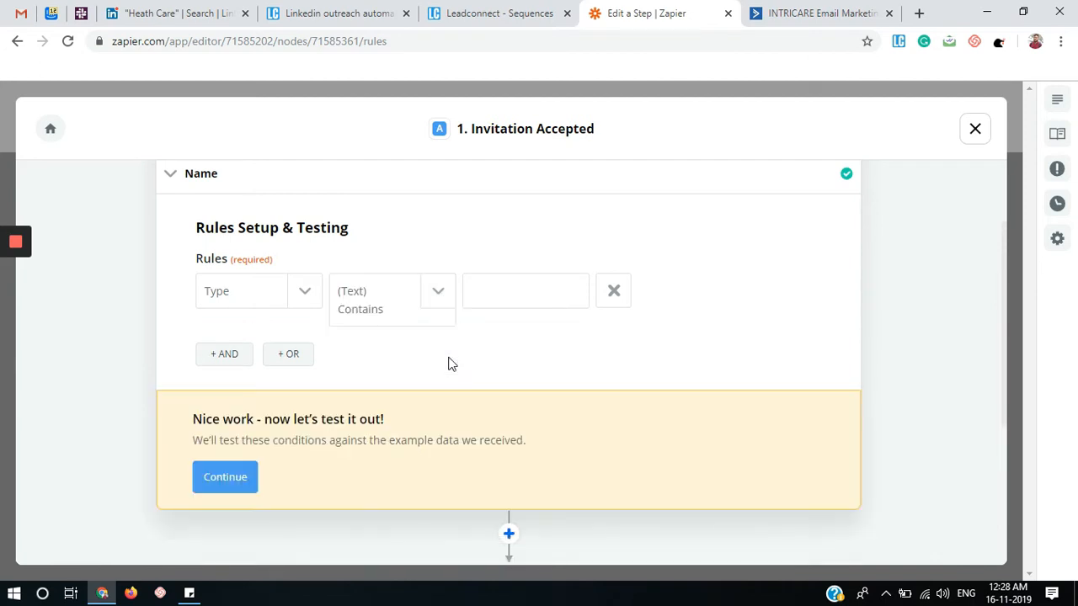
{"action": "left_click", "coordinate": [536, 289]}
{"action": "left_click", "coordinate": [296, 286]}
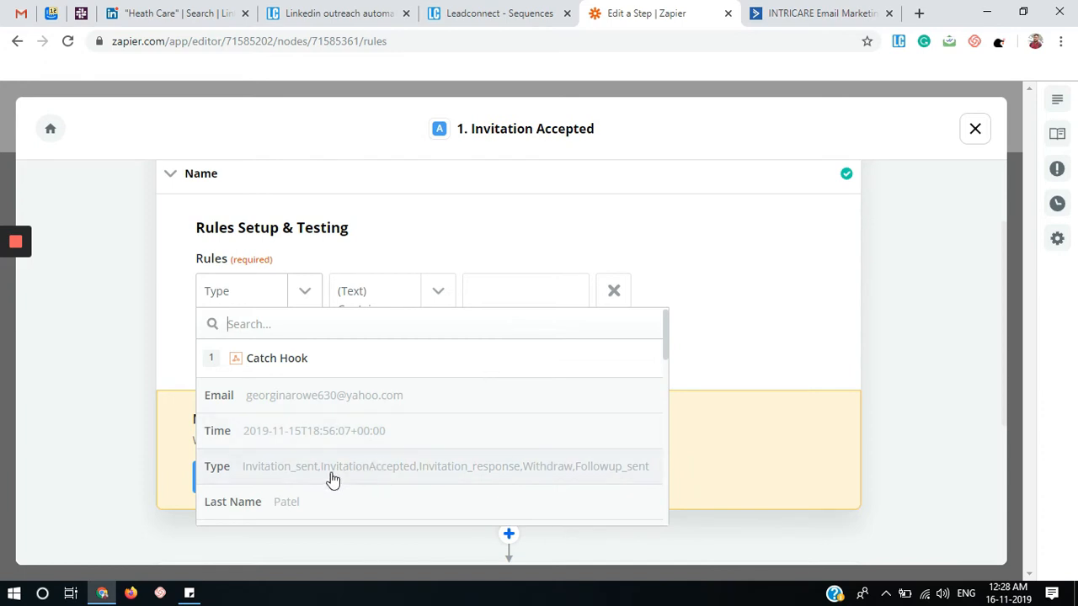
{"action": "left_click", "coordinate": [520, 290]}
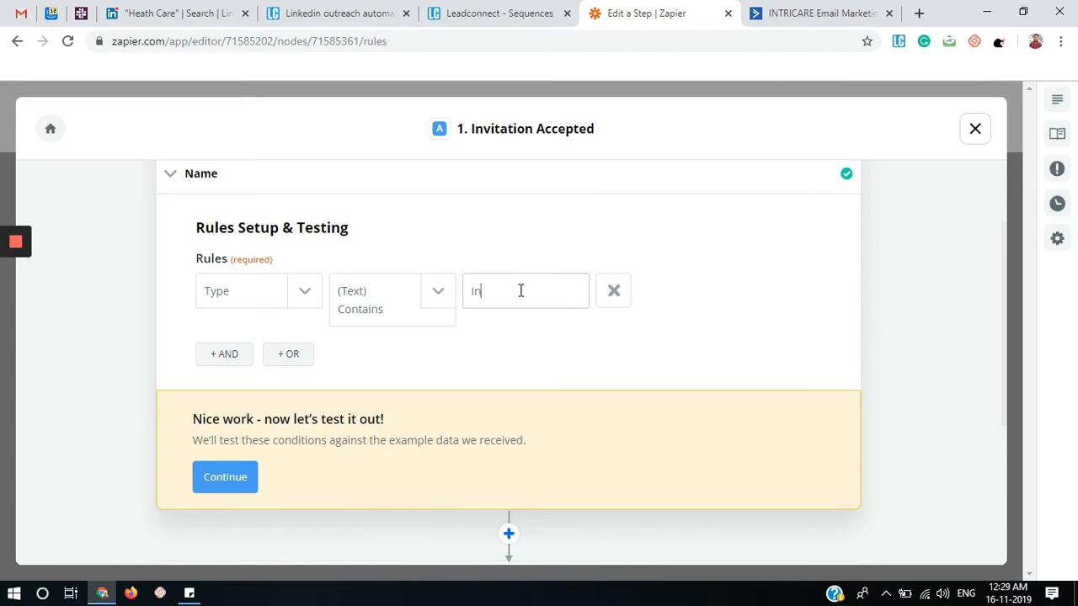
{"action": "type", "text": "InvitationAccepted"}
{"action": "left_click", "coordinate": [570, 363]}
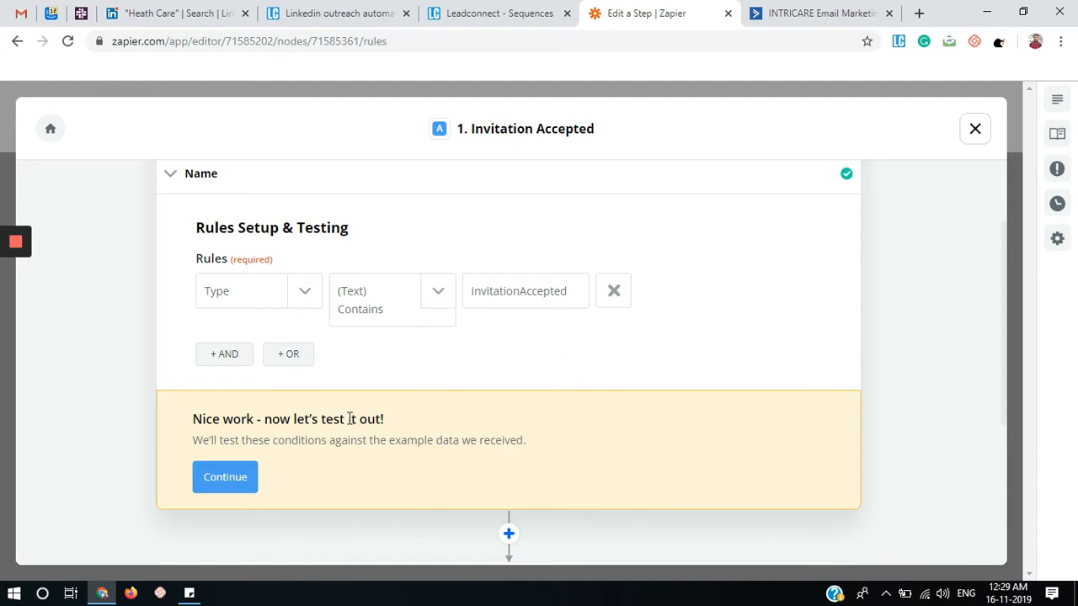
Test the Invitation Accepted rule against the sample data and finish editing the path conditions.
{"action": "left_click", "coordinate": [226, 478]}
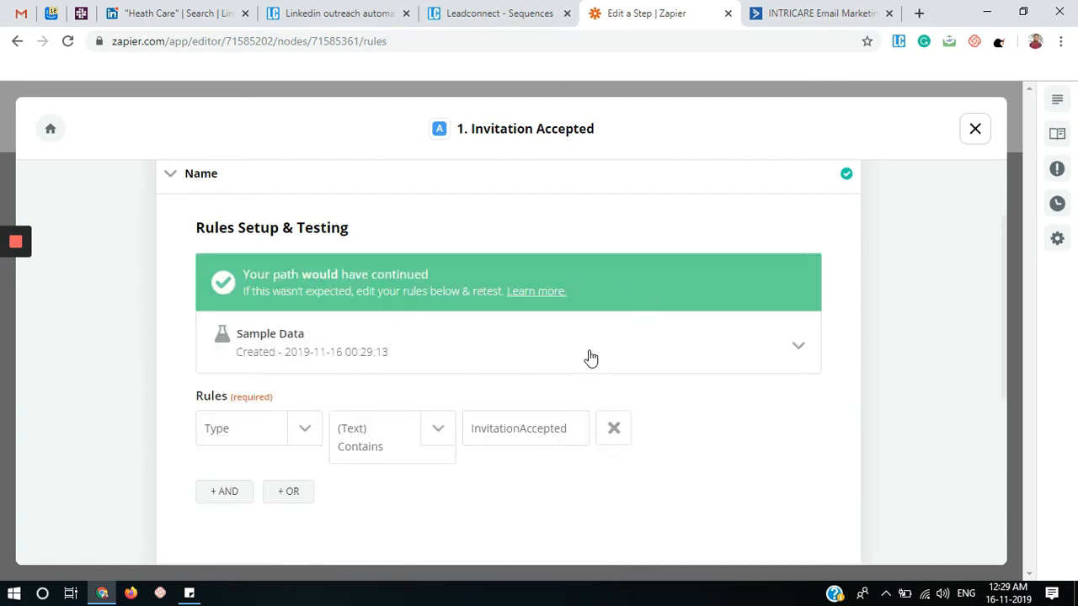
{"action": "scroll", "coordinate": [678, 416], "scroll_direction": "down", "scroll_amount": 3}
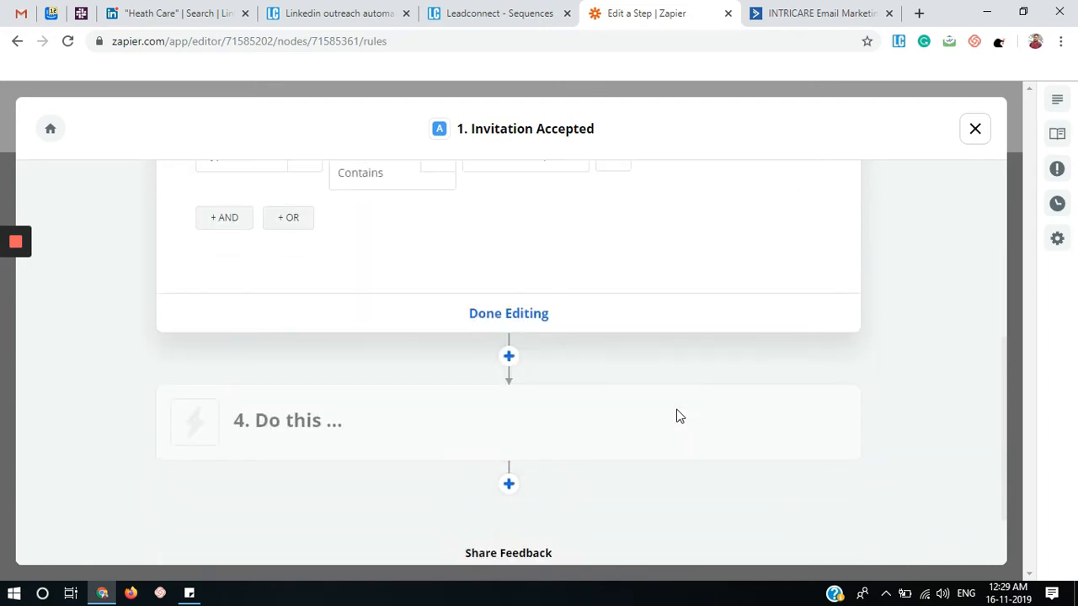
{"action": "left_click", "coordinate": [531, 320]}
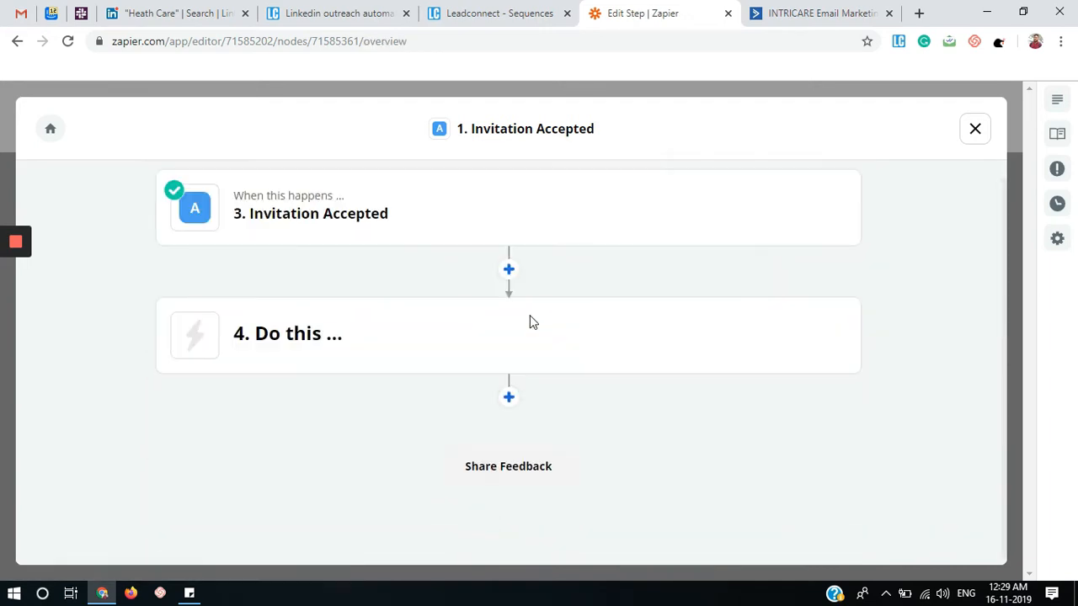
Search for "Active" in the Invitation Accepted path's action step and choose ActiveCampaign as its app.
{"action": "left_click", "coordinate": [284, 331]}
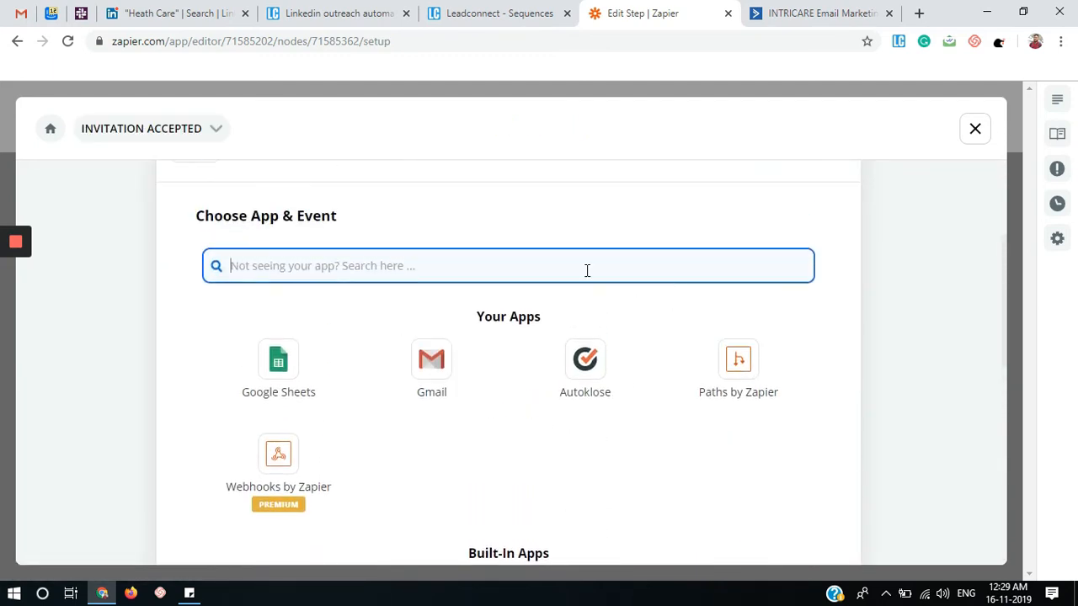
{"action": "type", "text": "Active"}
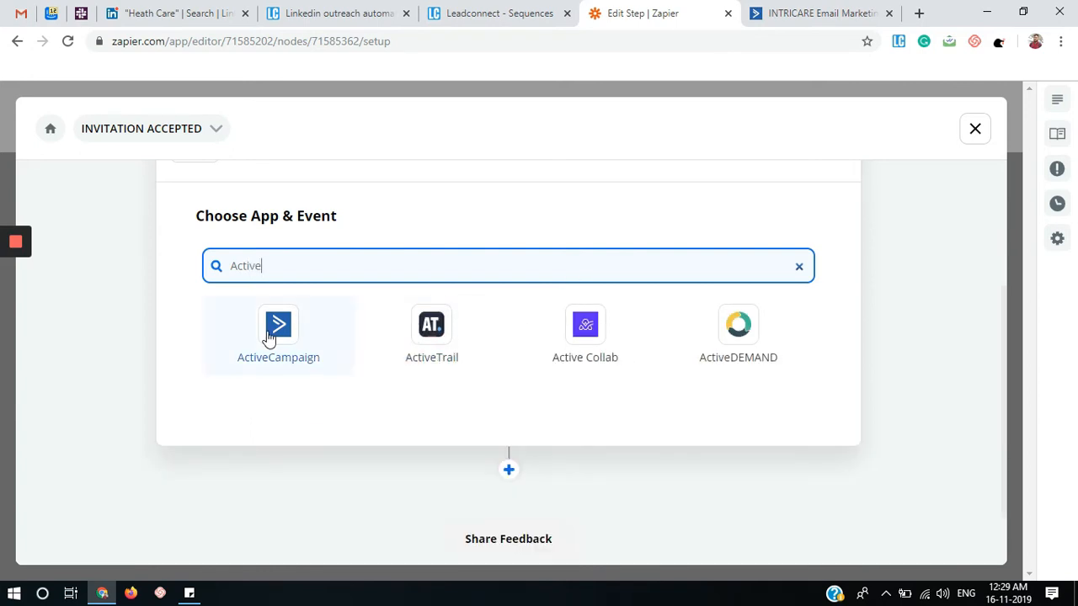
{"action": "left_click", "coordinate": [267, 336]}
Set the ActiveCampaign action event to Create/Update Contact and continue to the account selection.
{"action": "left_click", "coordinate": [402, 352]}
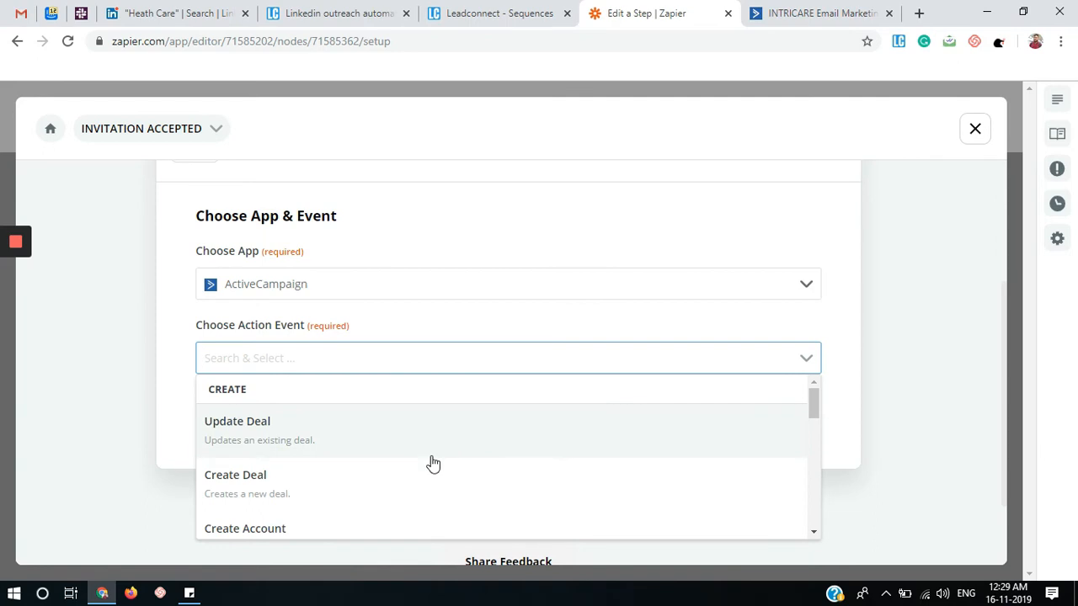
{"action": "scroll", "coordinate": [430, 459], "scroll_direction": "down", "scroll_amount": 1}
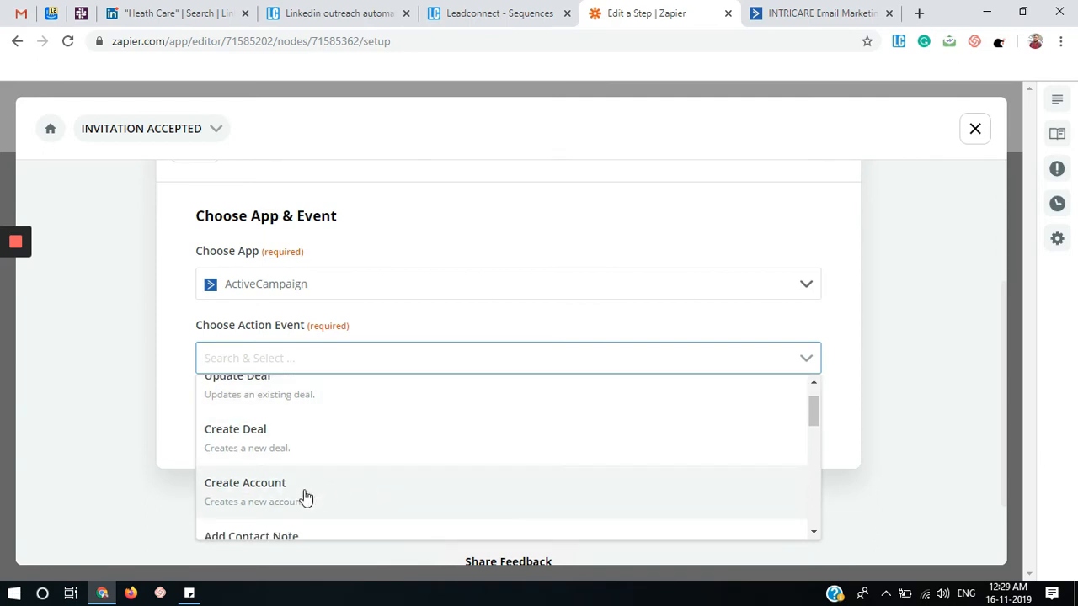
{"action": "scroll", "coordinate": [305, 497], "scroll_direction": "down", "scroll_amount": 1}
{"action": "scroll", "coordinate": [305, 498], "scroll_direction": "up", "scroll_amount": 1}
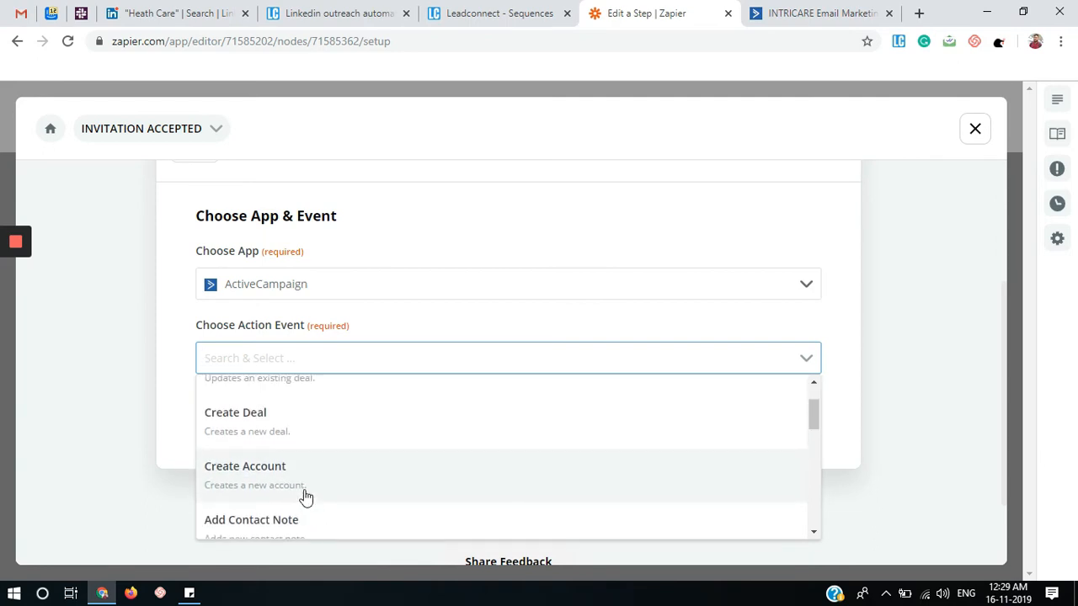
{"action": "scroll", "coordinate": [305, 497], "scroll_direction": "down", "scroll_amount": 3}
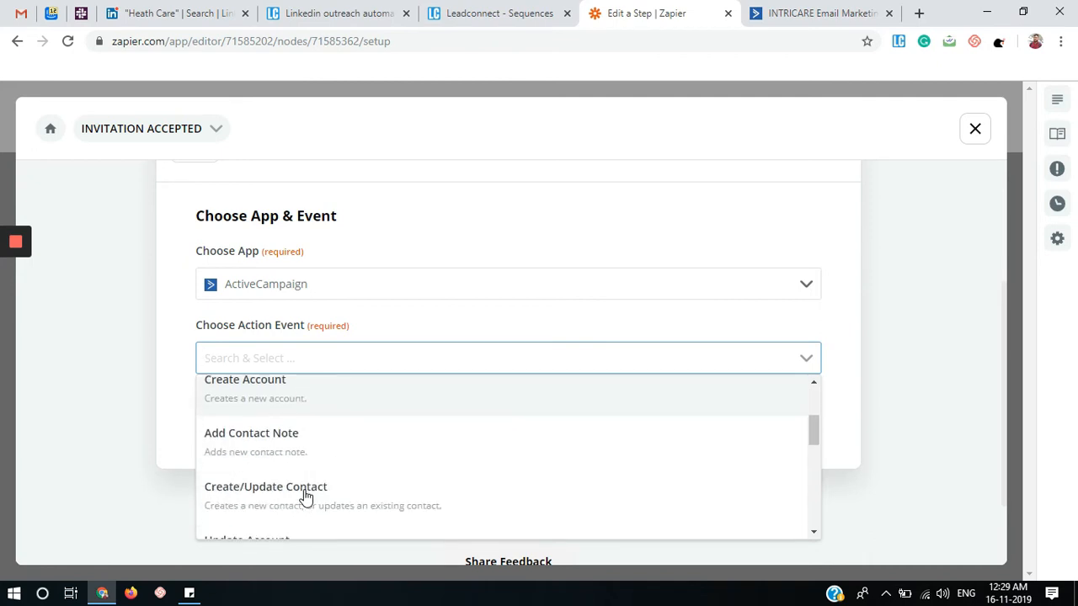
{"action": "scroll", "coordinate": [305, 497], "scroll_direction": "down", "scroll_amount": 2}
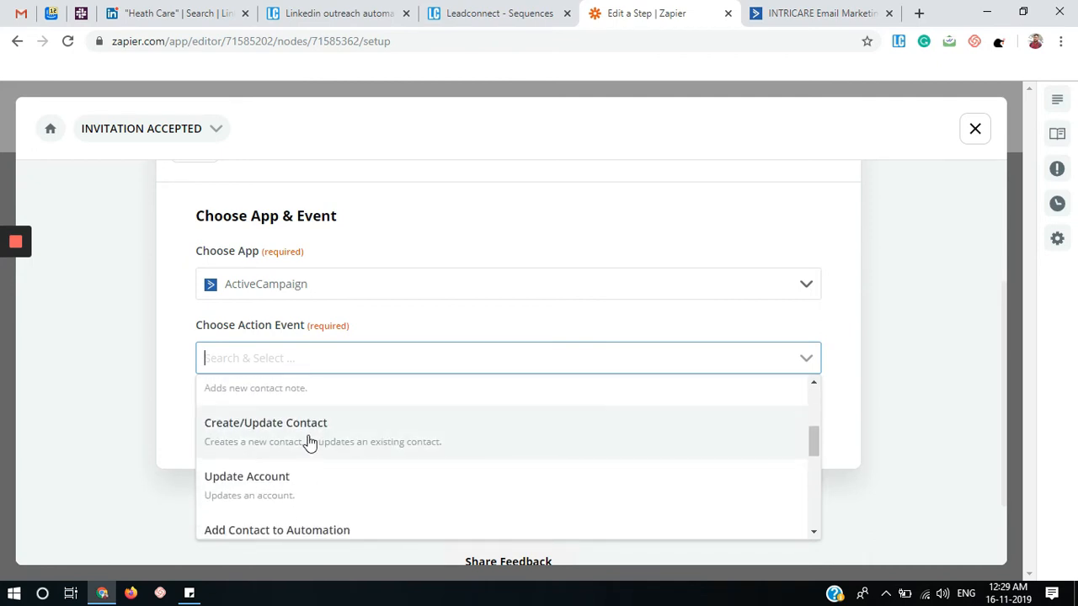
{"action": "left_click", "coordinate": [309, 443]}
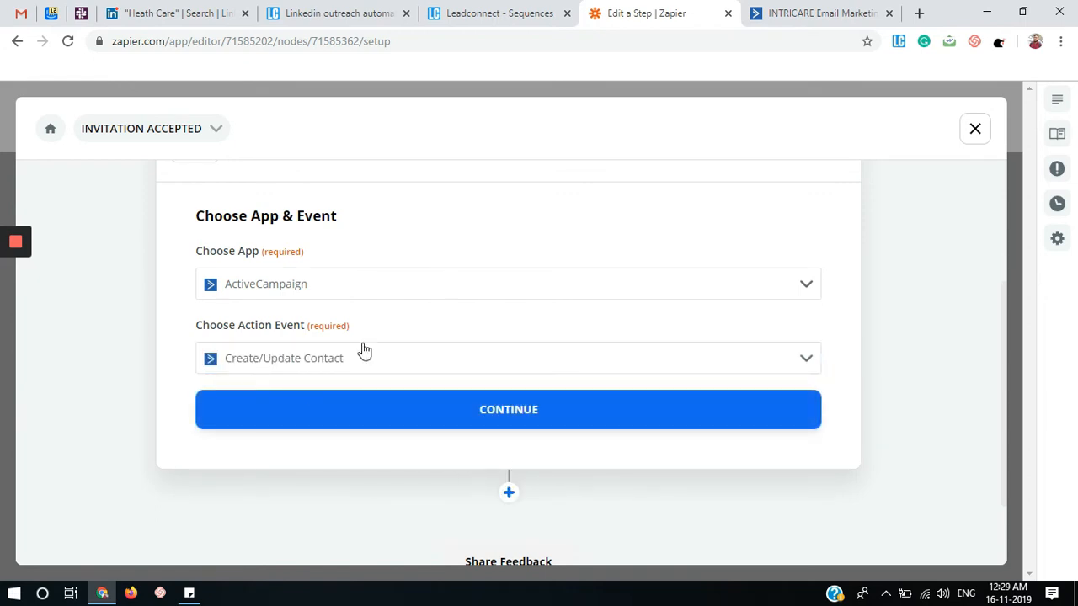
{"action": "scroll", "coordinate": [407, 233], "scroll_direction": "up", "scroll_amount": 3}
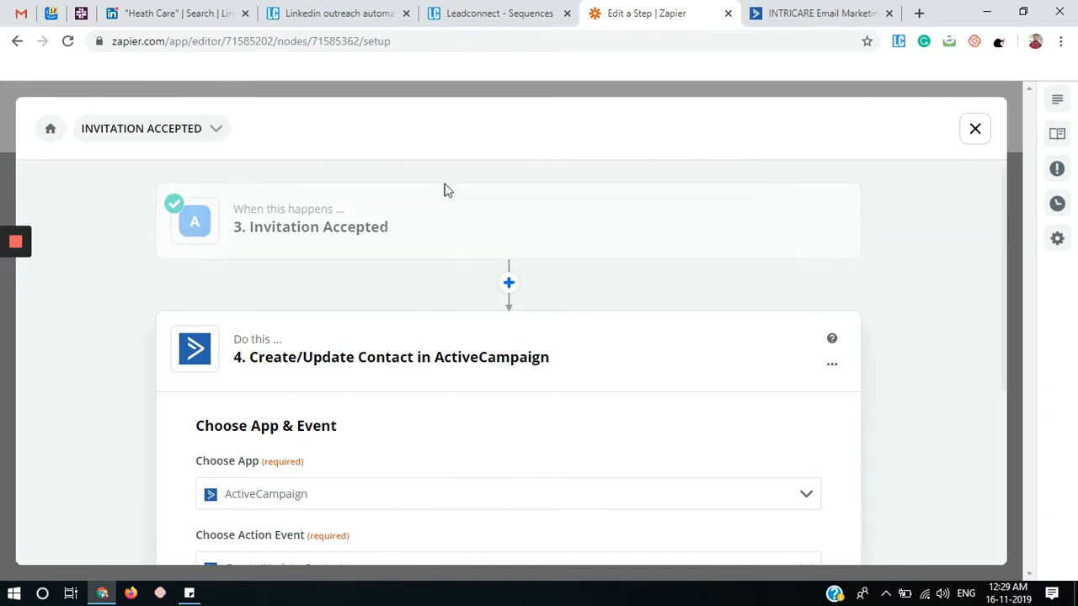
{"action": "scroll", "coordinate": [584, 377], "scroll_direction": "down", "scroll_amount": 4}
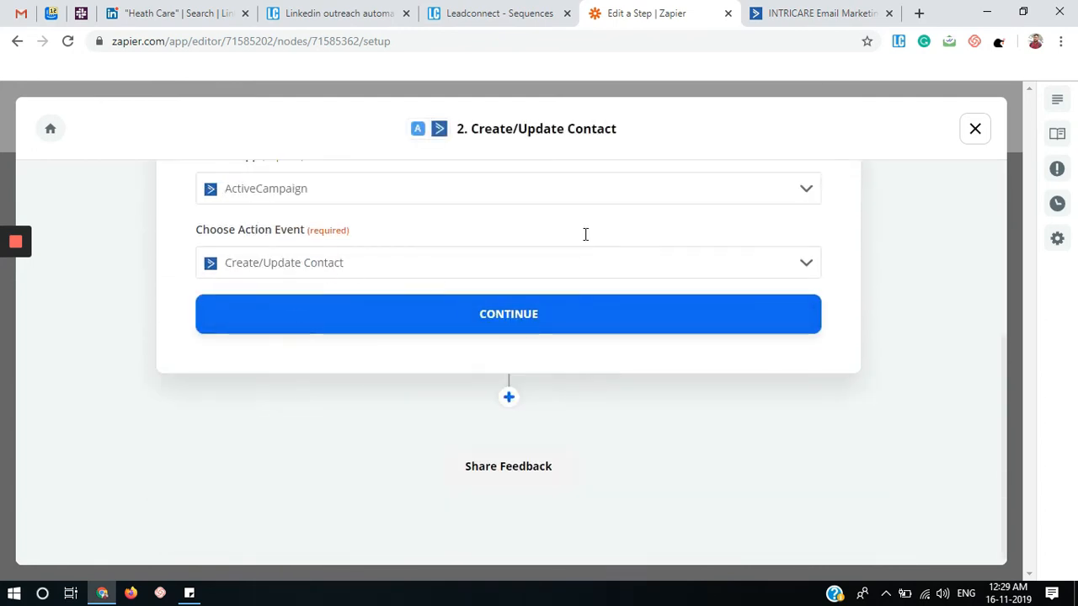
{"action": "left_click", "coordinate": [617, 321]}
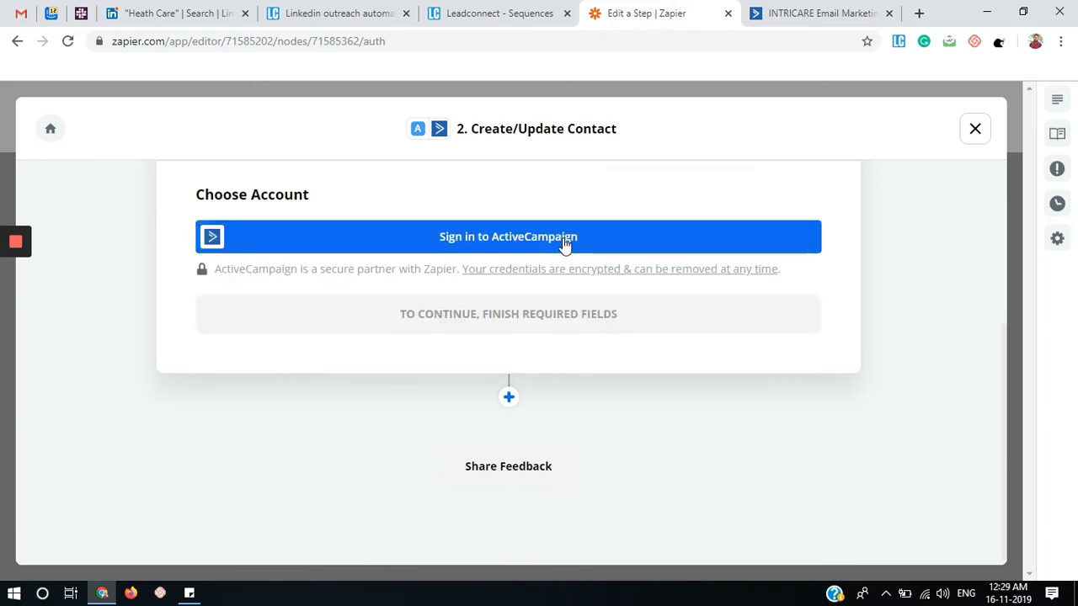
Start the ActiveCampaign sign-in from the zap, switch to the ActiveCampaign account, and open its Developer settings for the API URL and key.
{"action": "left_click", "coordinate": [564, 242]}
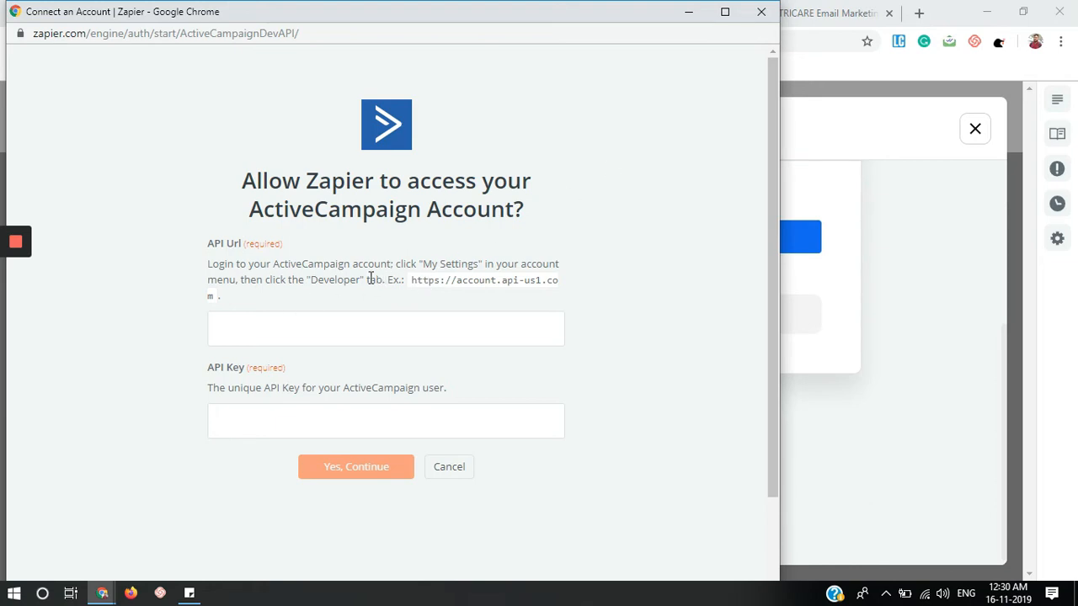
{"action": "left_click", "coordinate": [761, 12]}
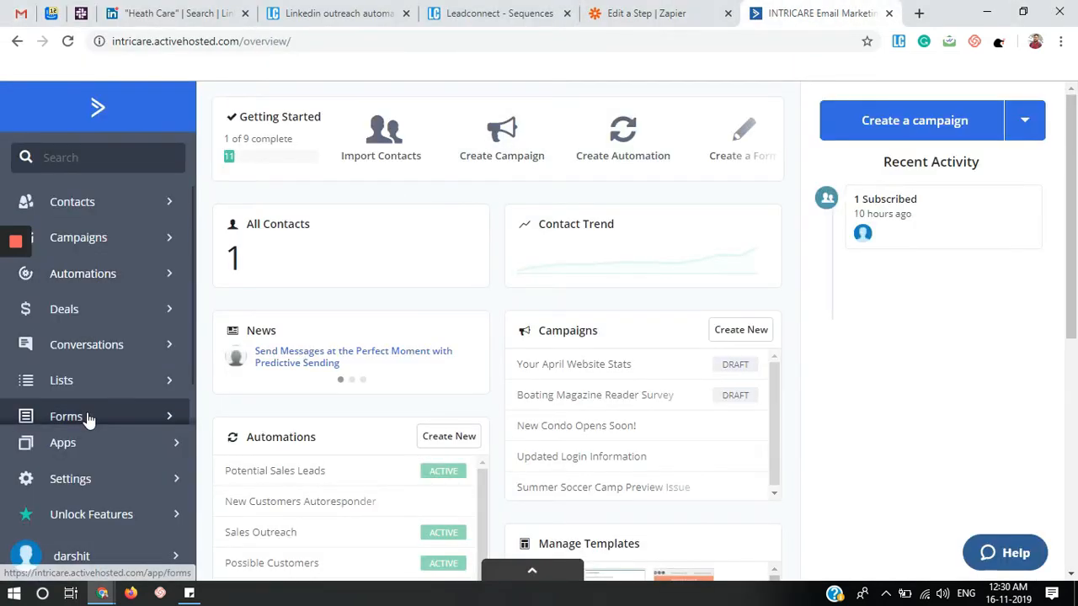
{"action": "left_click", "coordinate": [88, 488]}
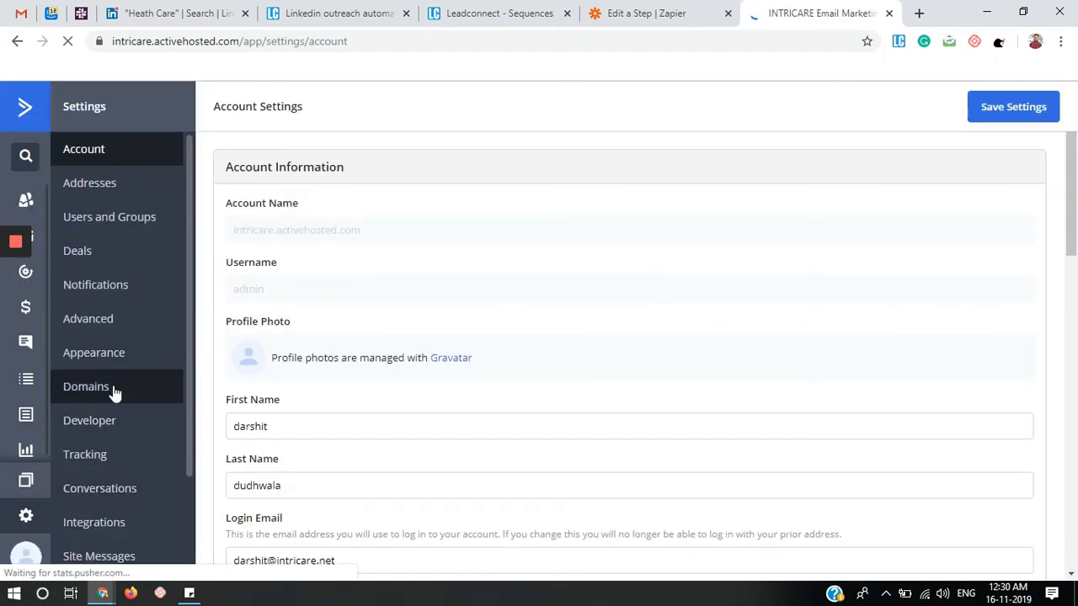
{"action": "scroll", "coordinate": [116, 395], "scroll_direction": "down", "scroll_amount": 1}
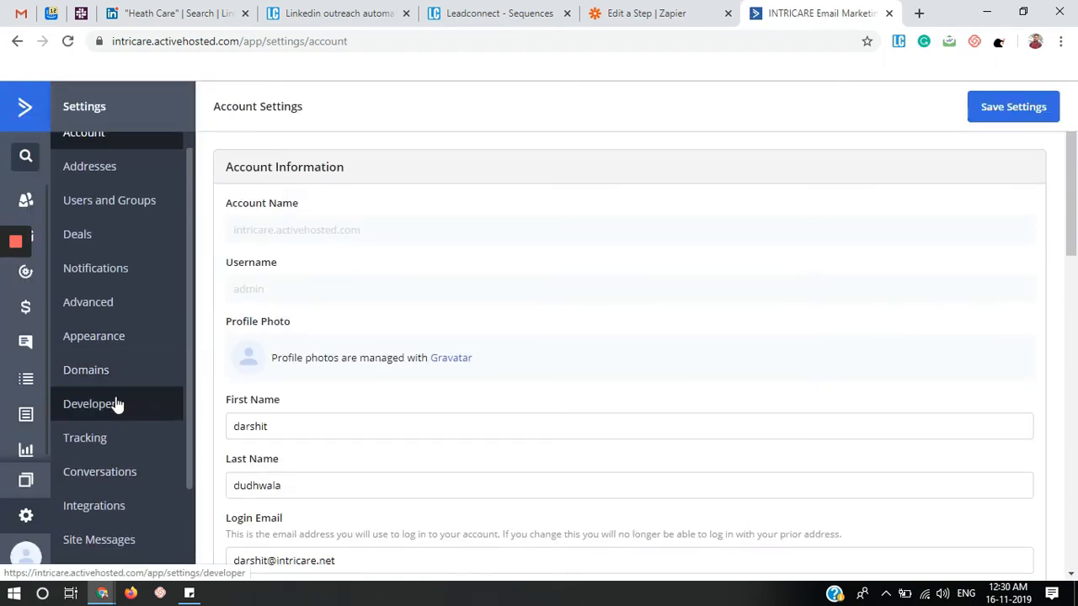
{"action": "left_click", "coordinate": [117, 403]}
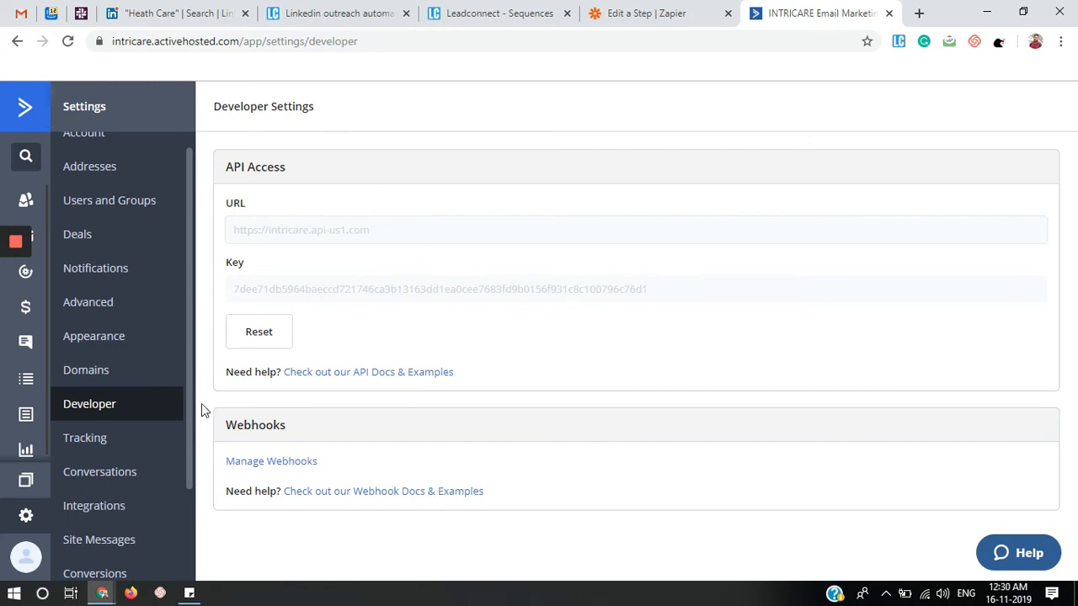
{"action": "mouse_move", "coordinate": [102, 593]}
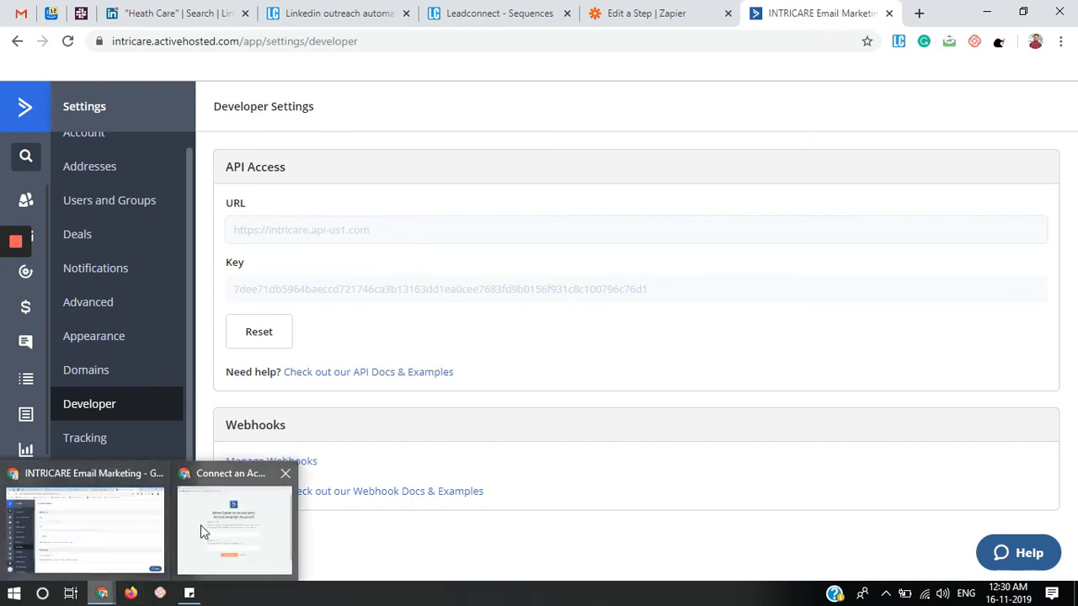
{"action": "left_click", "coordinate": [205, 530]}
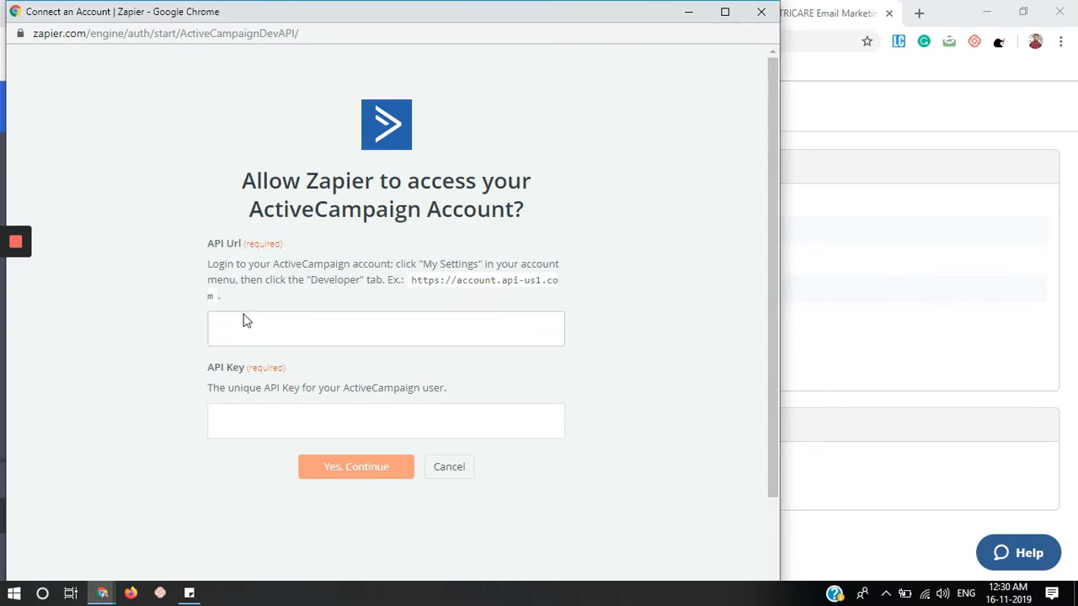
{"action": "left_click", "coordinate": [869, 343]}
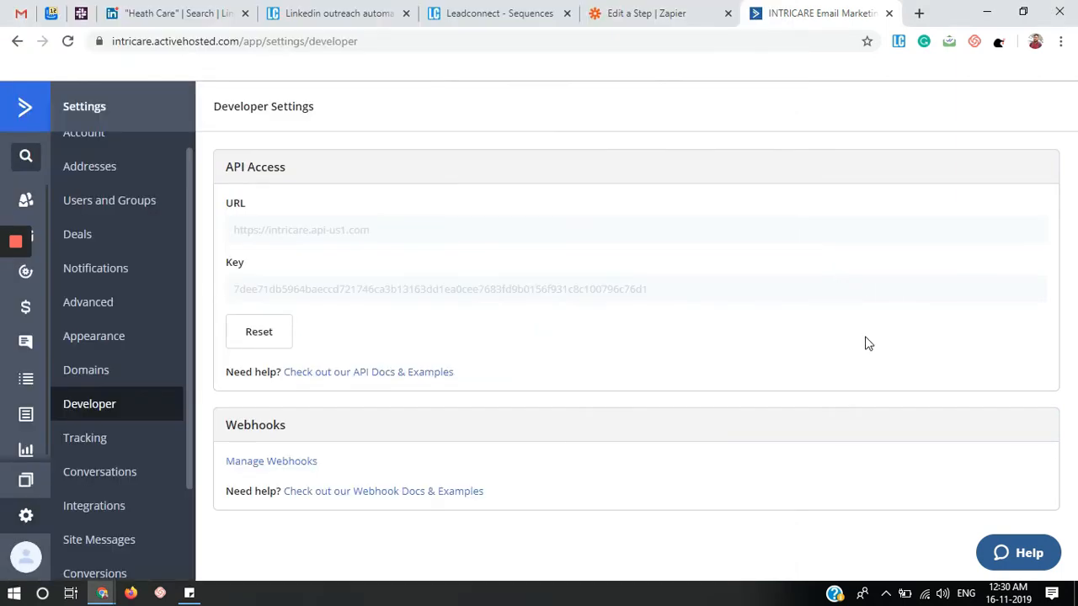
{"action": "left_click_drag", "start_coordinate": [387, 225], "coordinate": [226, 234]}
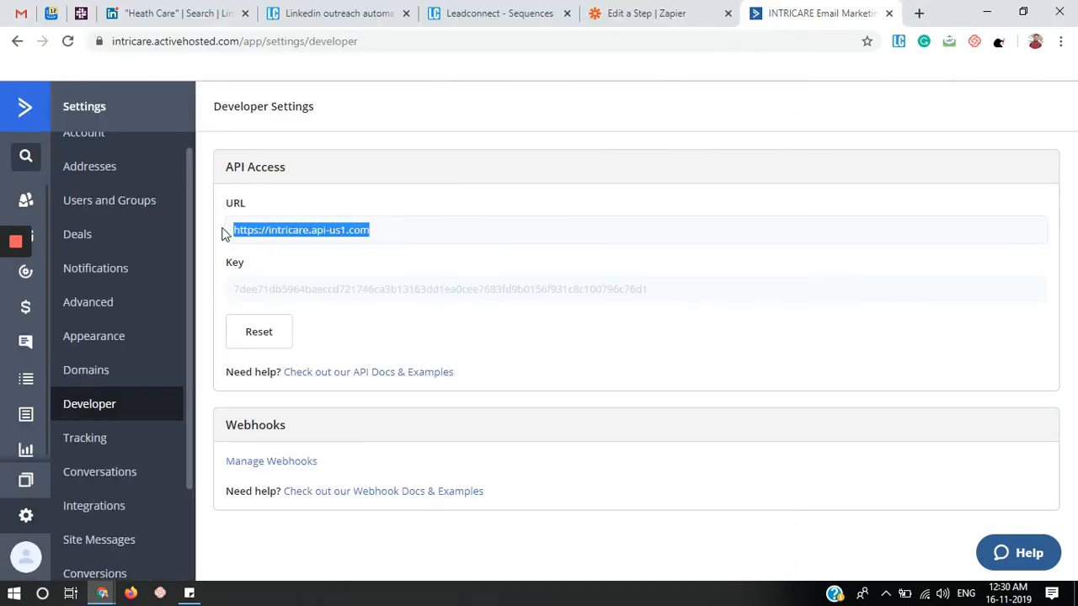
{"action": "key", "text": "ctrl+c"}
{"action": "key", "text": "alt+Tab"}
{"action": "left_click", "coordinate": [325, 330]}
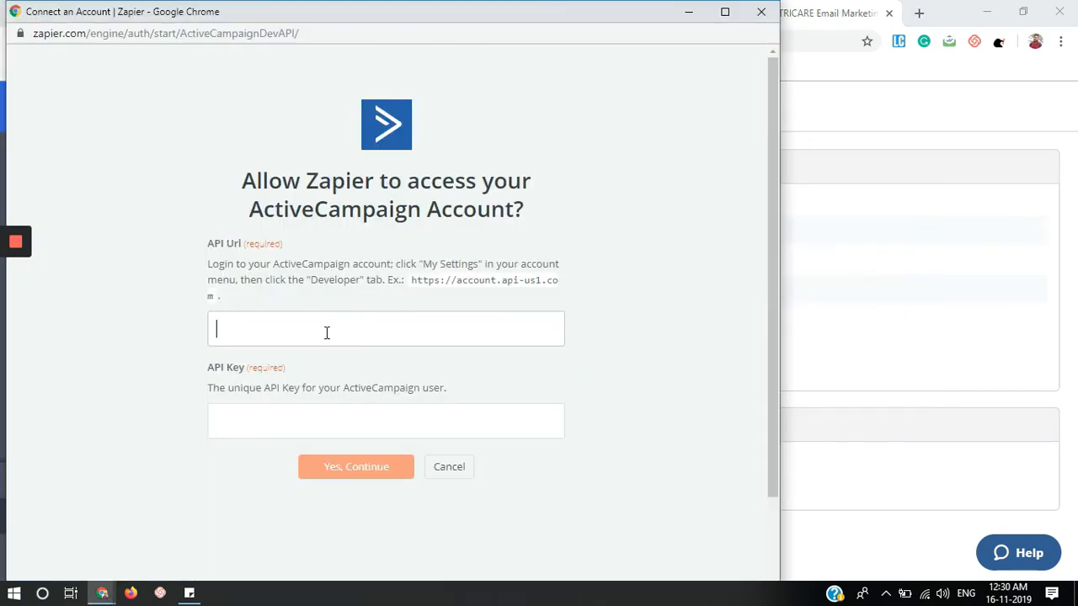
{"action": "key", "text": "ctrl+v"}
Copy the API key from the ActiveCampaign Developer settings into the API Key field of Zapier's access form and authorize the connection.
{"action": "left_click", "coordinate": [390, 423]}
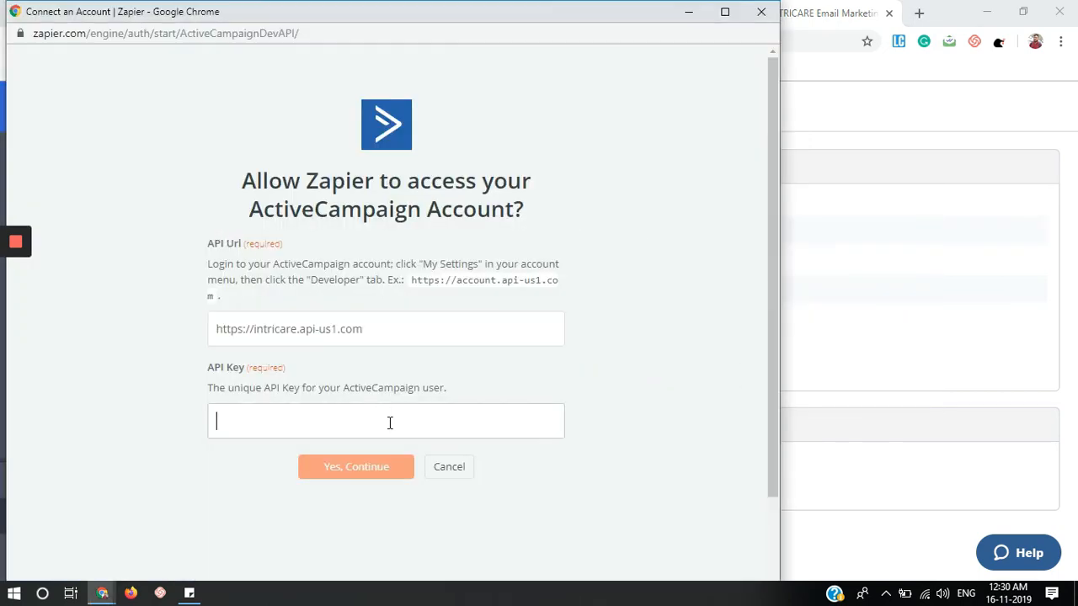
{"action": "left_click", "coordinate": [932, 311]}
{"action": "left_click_drag", "start_coordinate": [676, 289], "coordinate": [222, 287]}
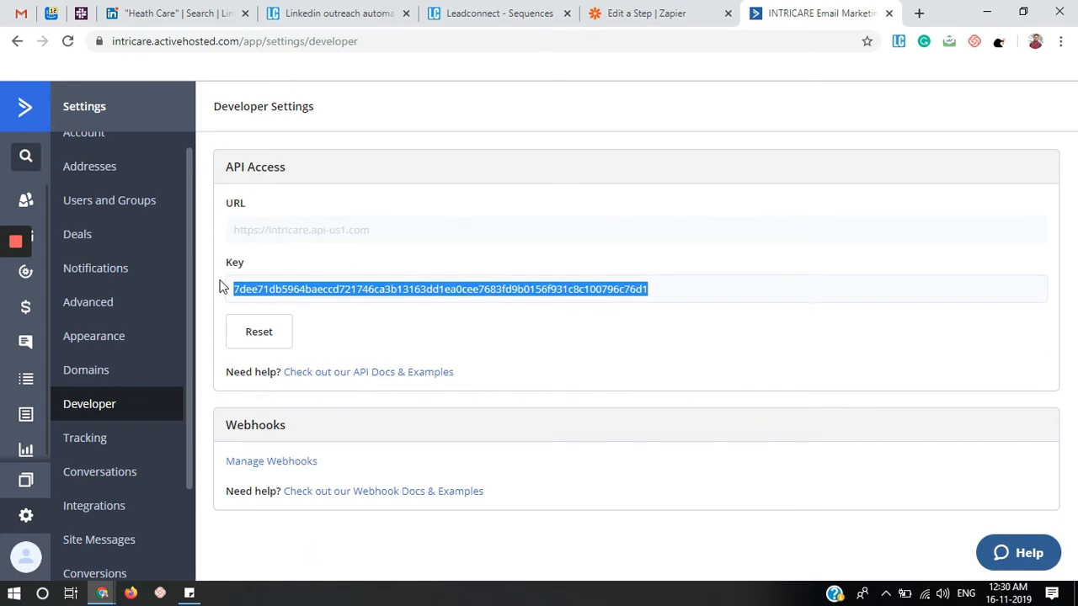
{"action": "key", "text": "ctrl+c"}
{"action": "left_click", "coordinate": [411, 347]}
{"action": "key", "text": "alt+Tab"}
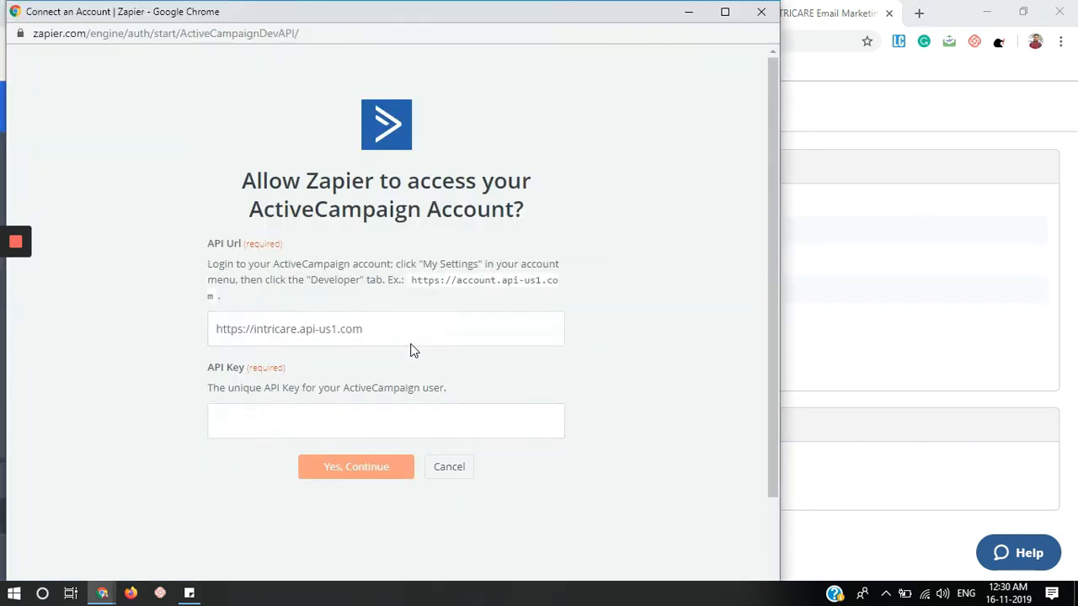
{"action": "key", "text": "ctrl+v"}
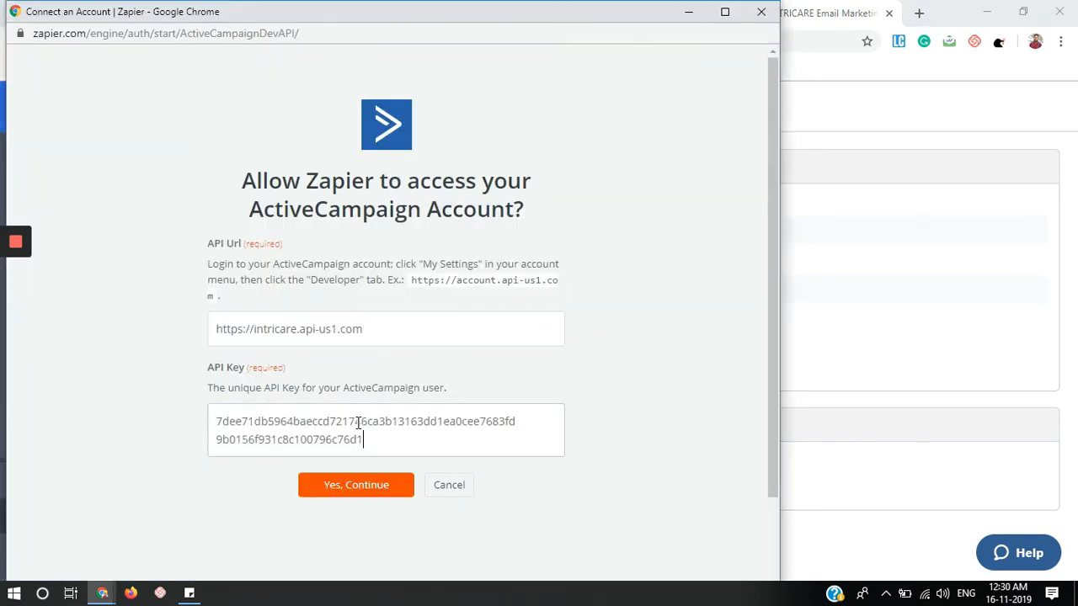
{"action": "left_click", "coordinate": [367, 482]}
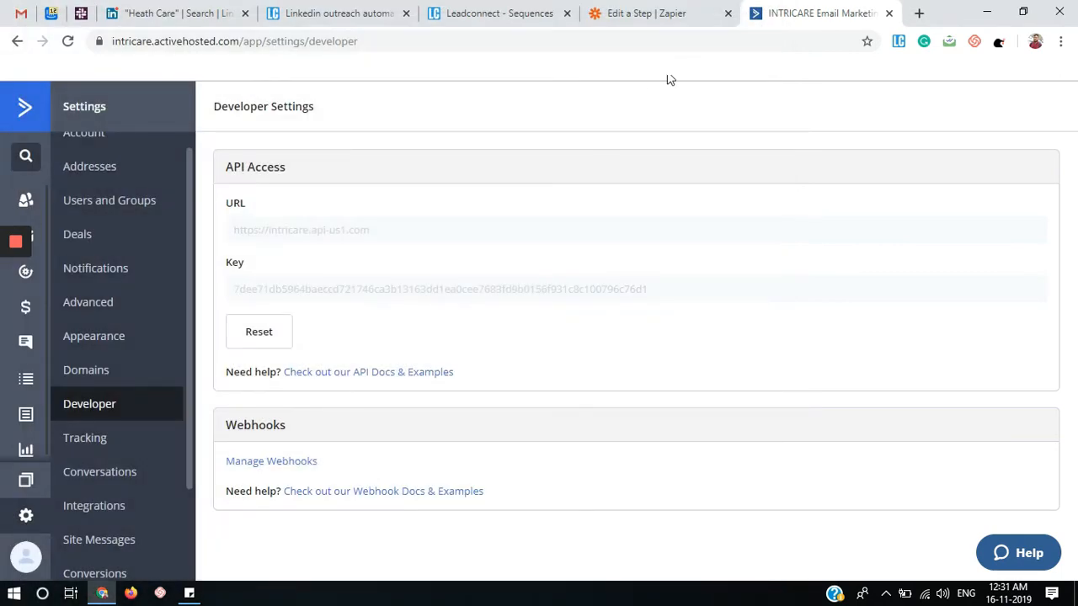
Switch back to the zap in Zapier, continue with the connected ActiveCampaign account, and look over the Customize Contact fields.
{"action": "left_click", "coordinate": [663, 11]}
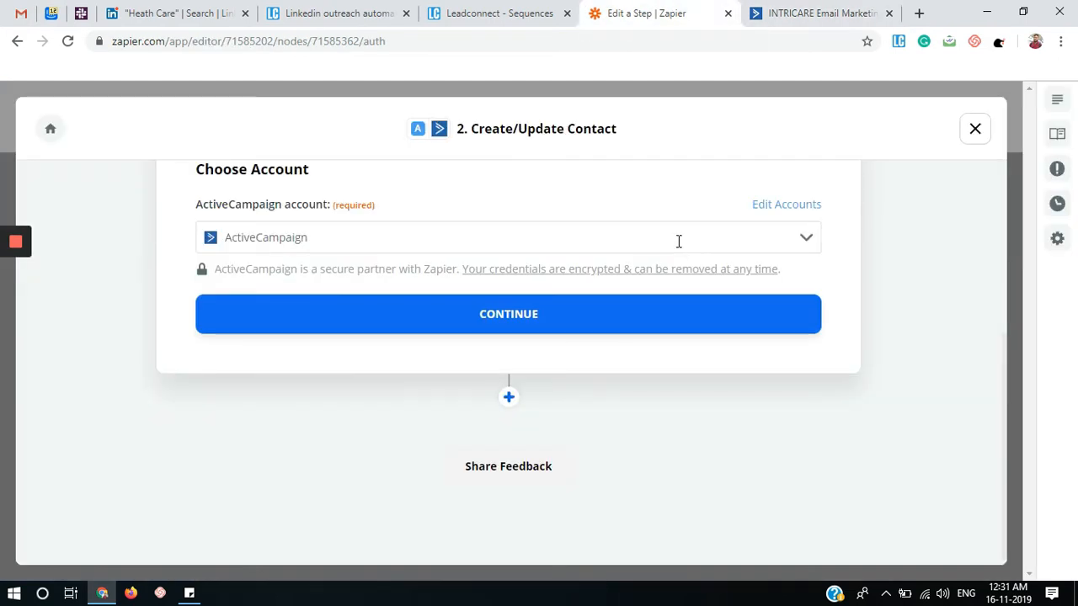
{"action": "left_click", "coordinate": [527, 313]}
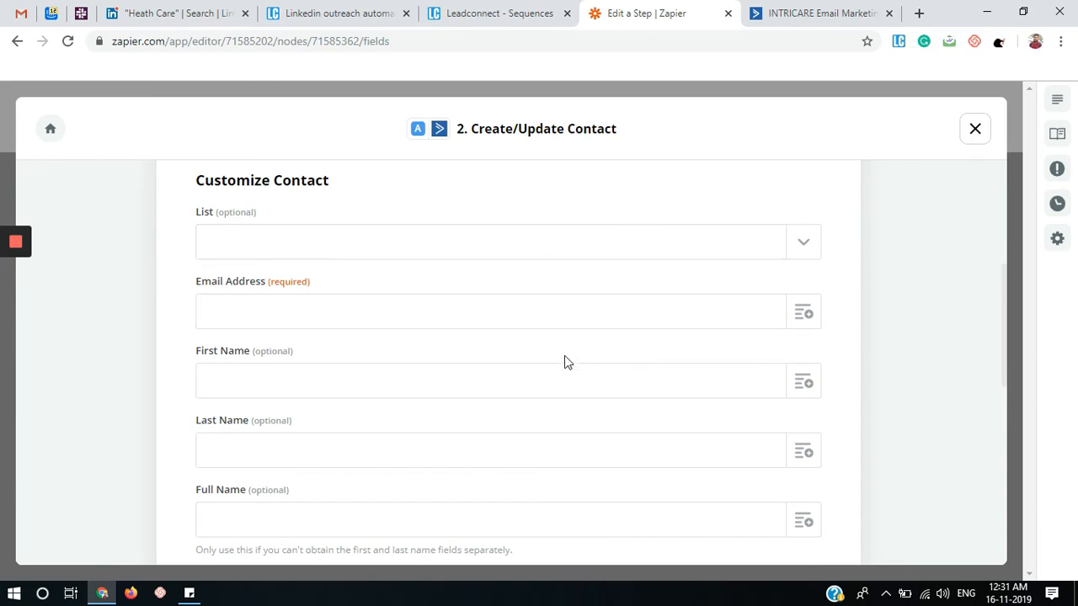
{"action": "scroll", "coordinate": [564, 358], "scroll_direction": "down", "scroll_amount": 3}
{"action": "scroll", "coordinate": [564, 358], "scroll_direction": "up", "scroll_amount": 4}
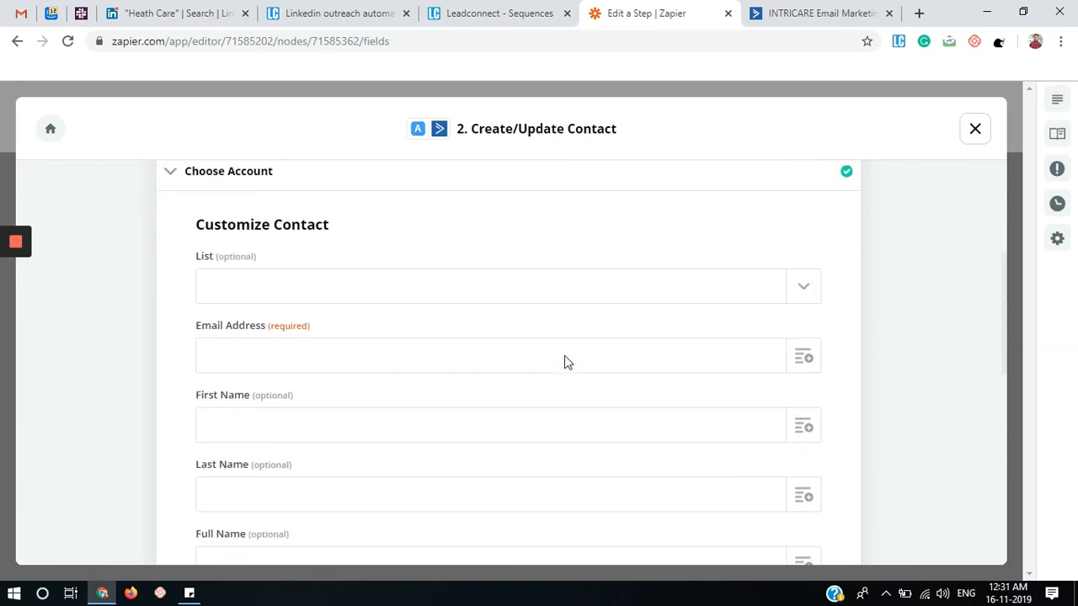
{"action": "scroll", "coordinate": [564, 357], "scroll_direction": "down", "scroll_amount": 3}
{"action": "scroll", "coordinate": [564, 362], "scroll_direction": "down", "scroll_amount": 4}
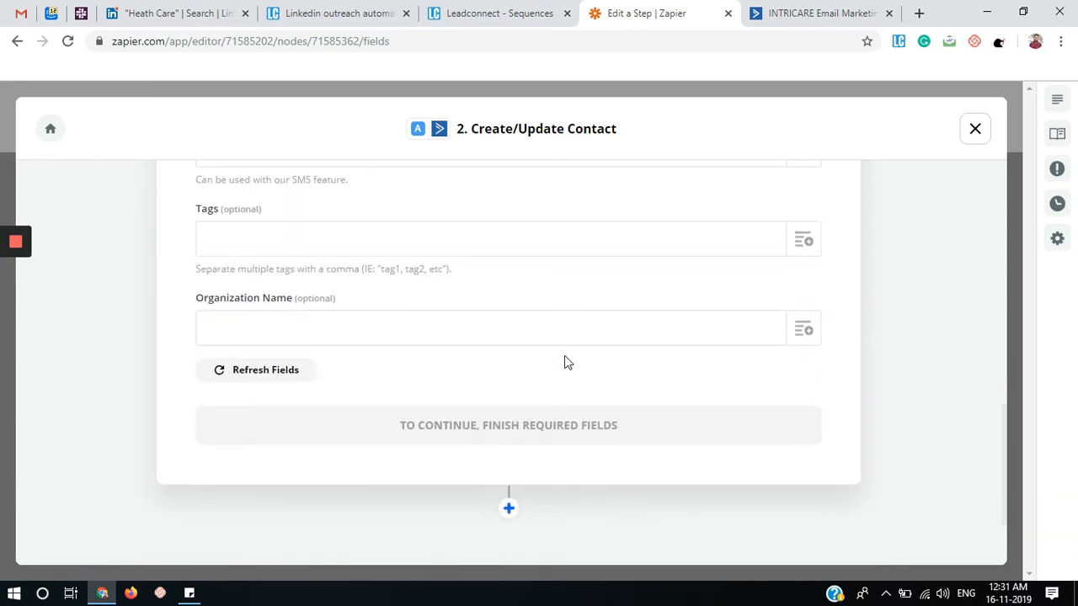
{"action": "scroll", "coordinate": [564, 362], "scroll_direction": "up", "scroll_amount": 3}
{"action": "scroll", "coordinate": [564, 357], "scroll_direction": "up", "scroll_amount": 6}
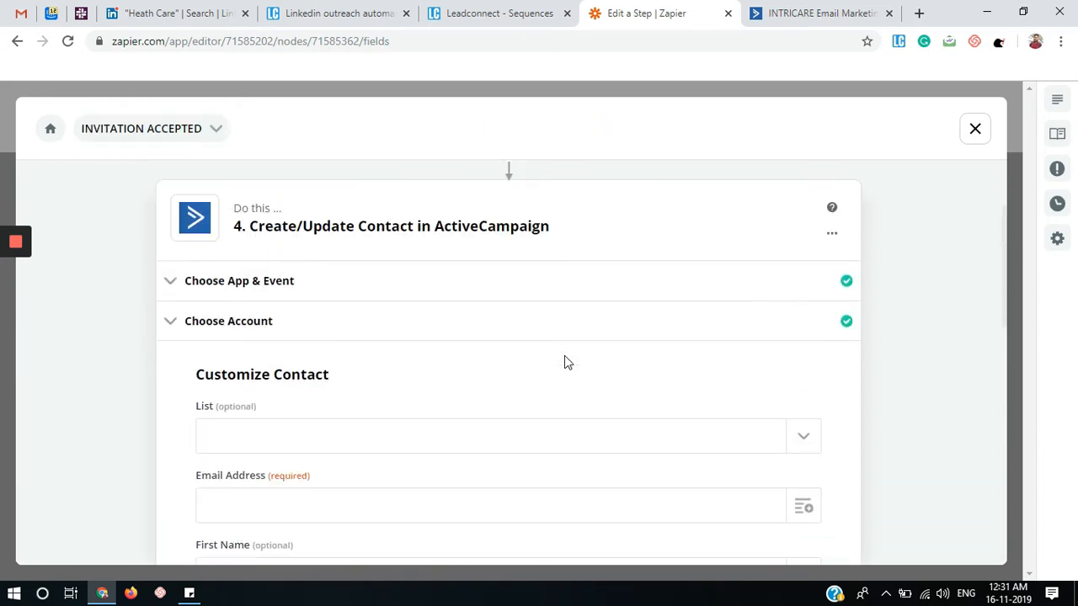
{"action": "scroll", "coordinate": [564, 356], "scroll_direction": "down", "scroll_amount": 2}
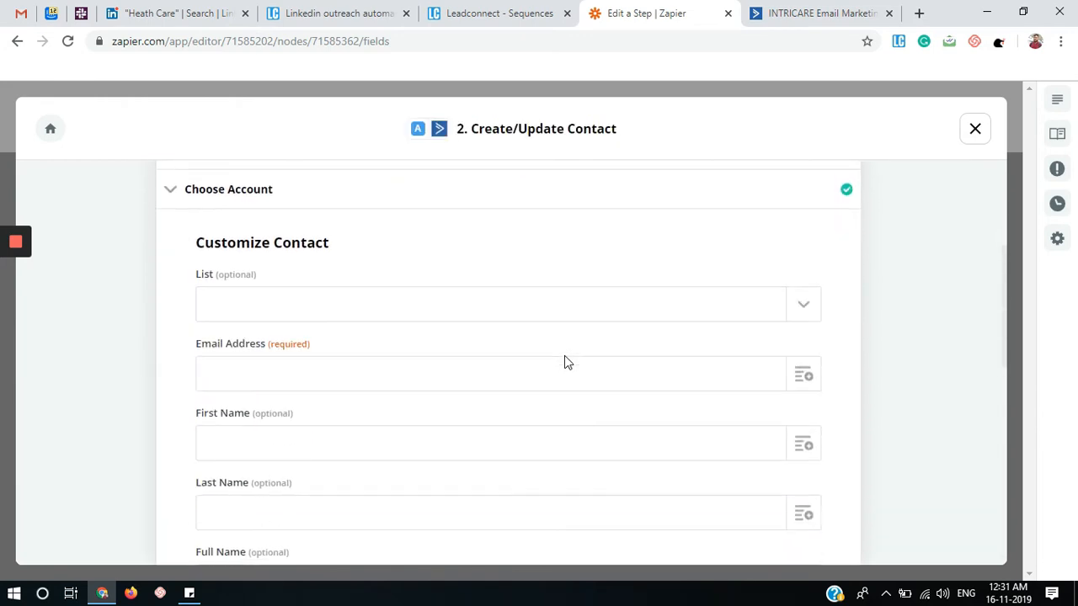
Check the List choices, leave List empty, and map the contact's Email Address to the Email value from Catch Hook.
{"action": "left_click", "coordinate": [806, 303]}
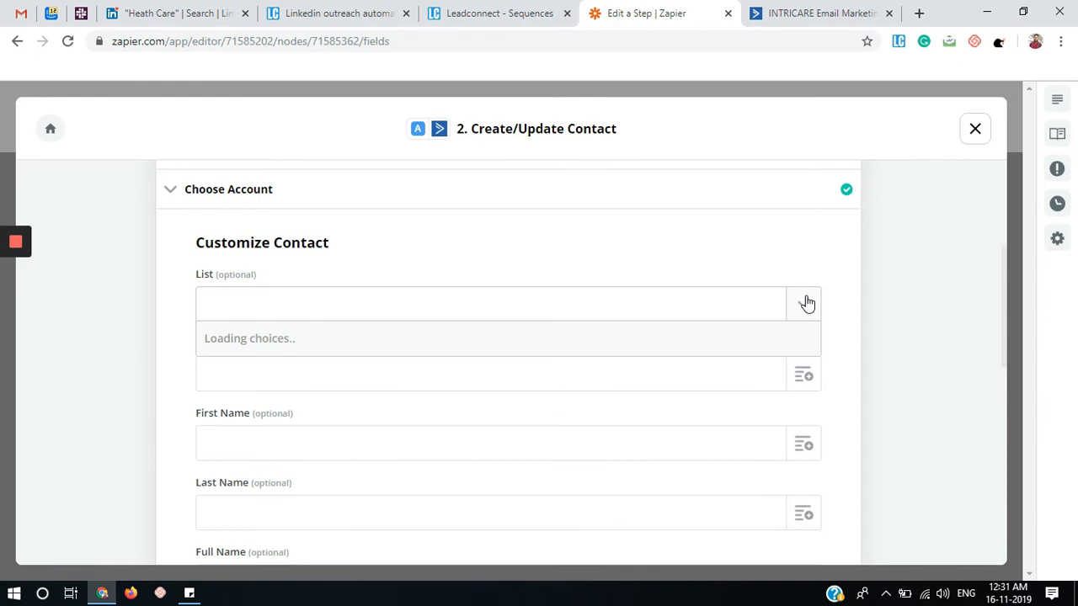
{"action": "left_click", "coordinate": [807, 303]}
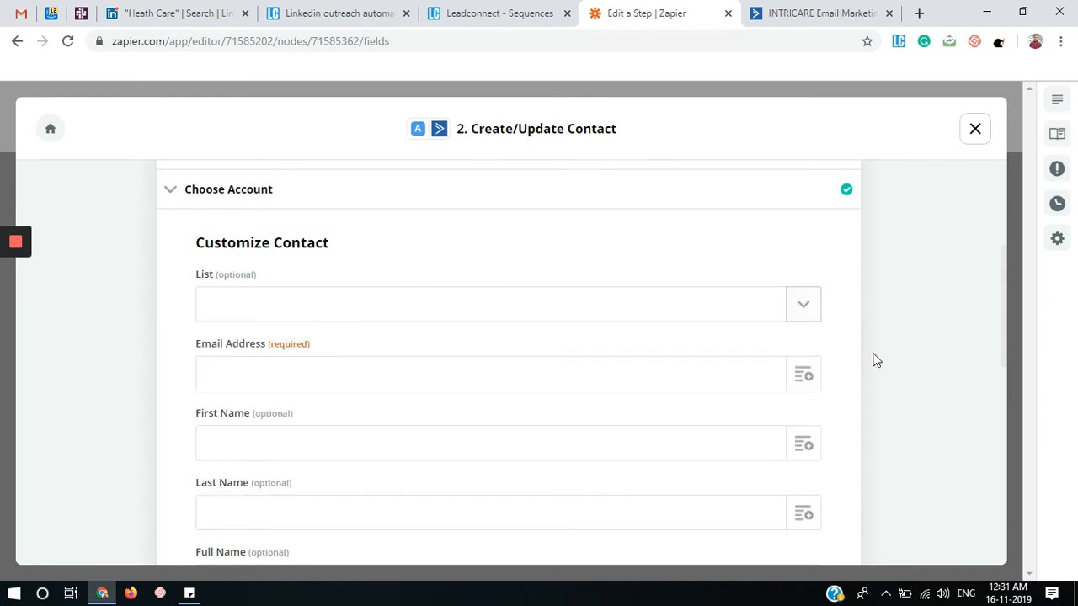
{"action": "scroll", "coordinate": [860, 361], "scroll_direction": "down", "scroll_amount": 1}
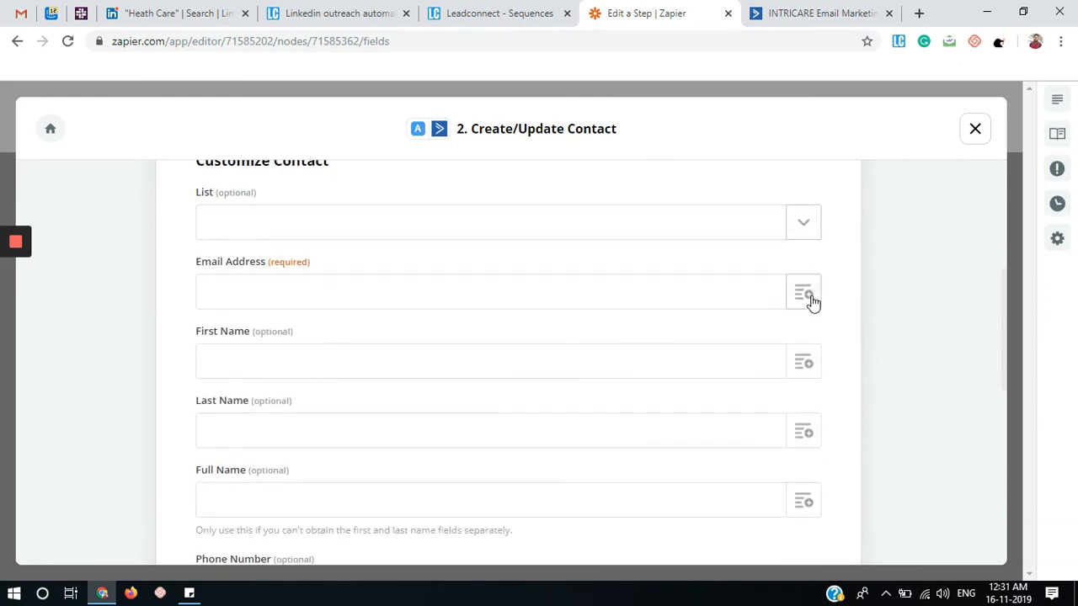
{"action": "left_click", "coordinate": [810, 299]}
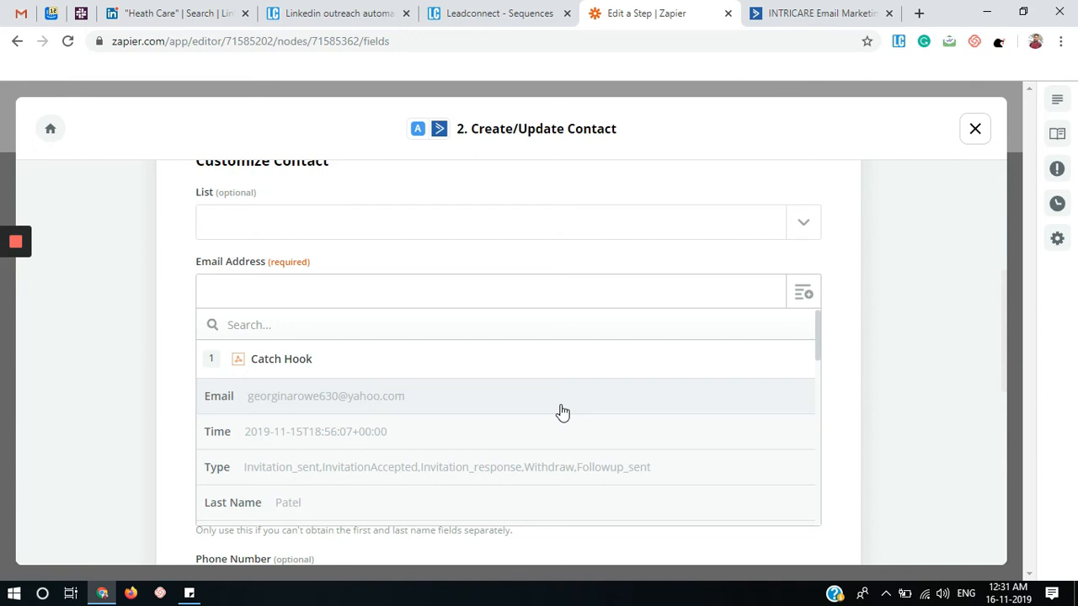
{"action": "left_click", "coordinate": [562, 412]}
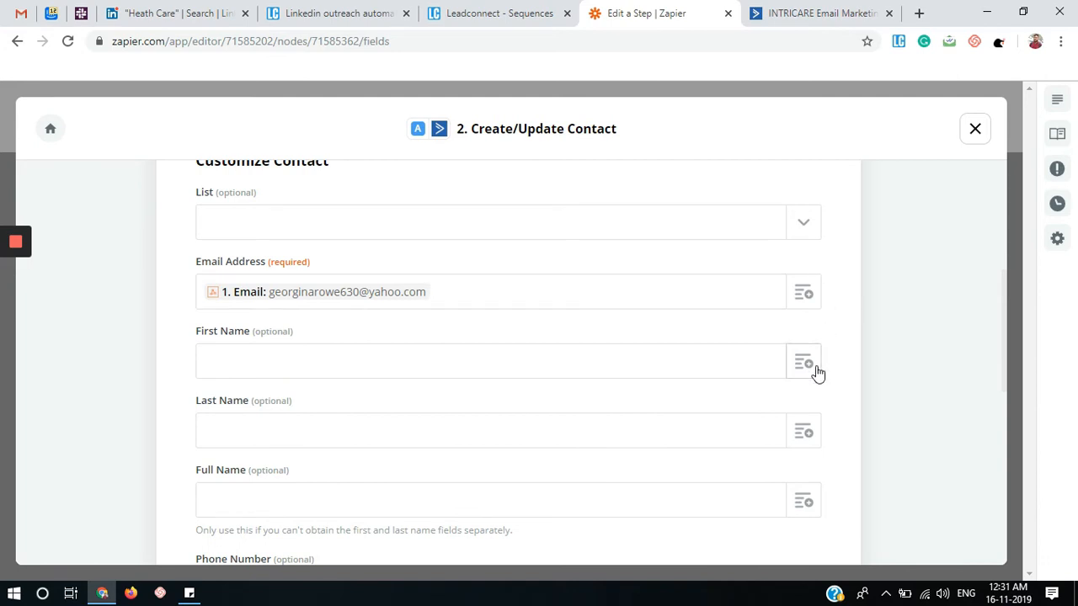
Map the contact's First Name and Last Name fields to the matching First Name and Last Name values from Catch Hook.
{"action": "scroll", "coordinate": [837, 383], "scroll_direction": "down", "scroll_amount": 1}
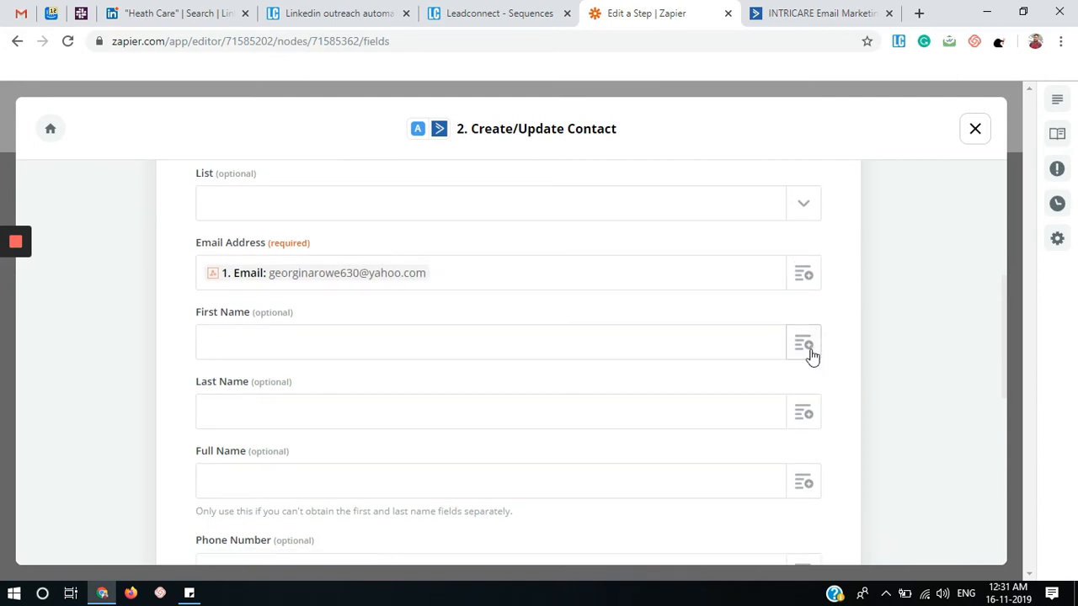
{"action": "left_click", "coordinate": [808, 352]}
{"action": "scroll", "coordinate": [628, 418], "scroll_direction": "down", "scroll_amount": 2}
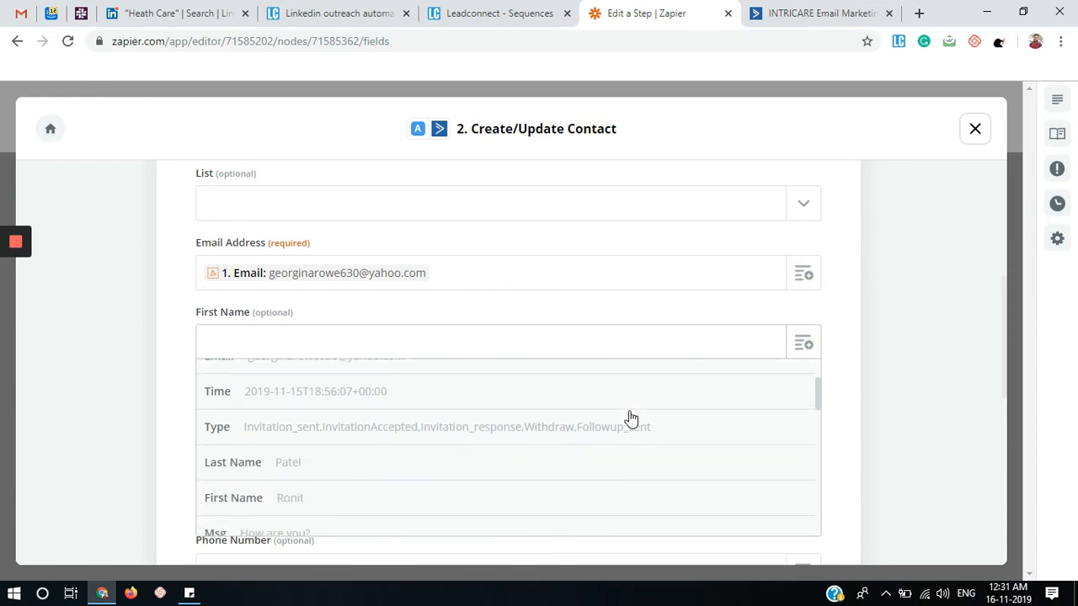
{"action": "left_click", "coordinate": [407, 508]}
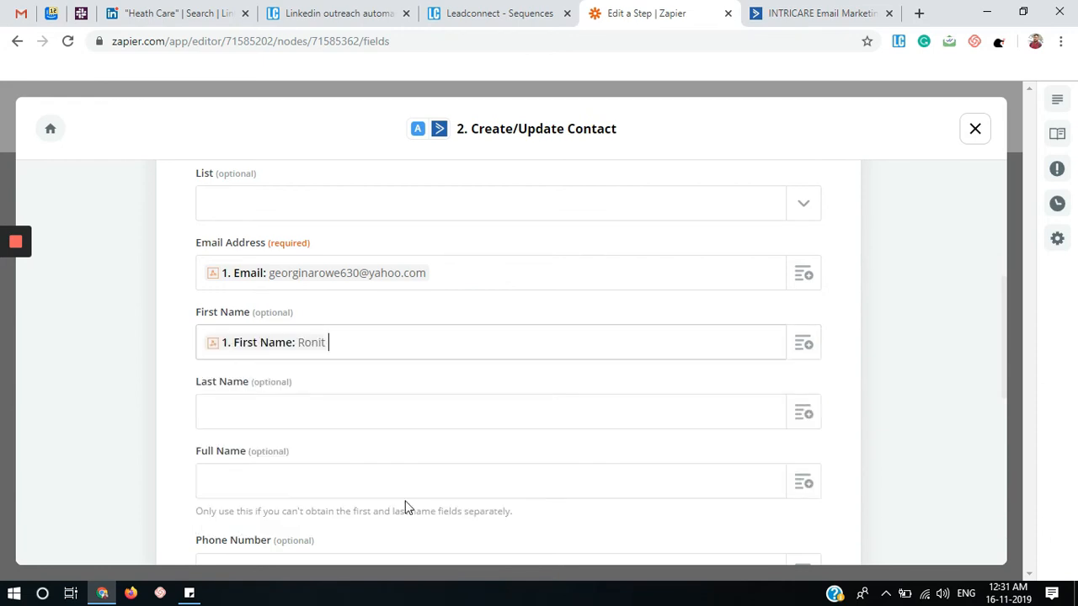
{"action": "left_click", "coordinate": [804, 428]}
{"action": "scroll", "coordinate": [857, 459], "scroll_direction": "down", "scroll_amount": 3}
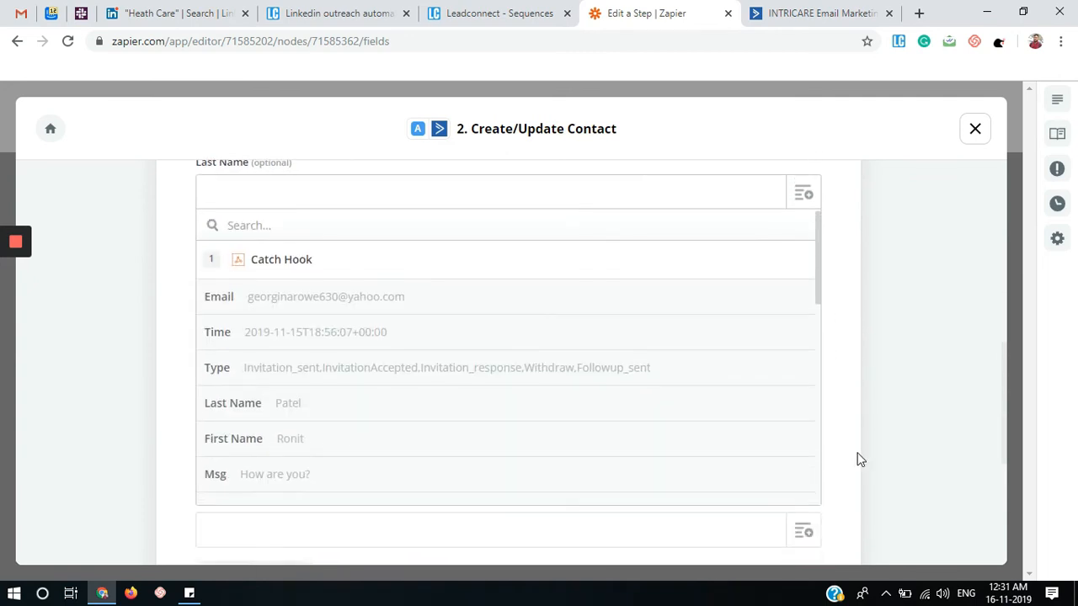
{"action": "left_click", "coordinate": [503, 410]}
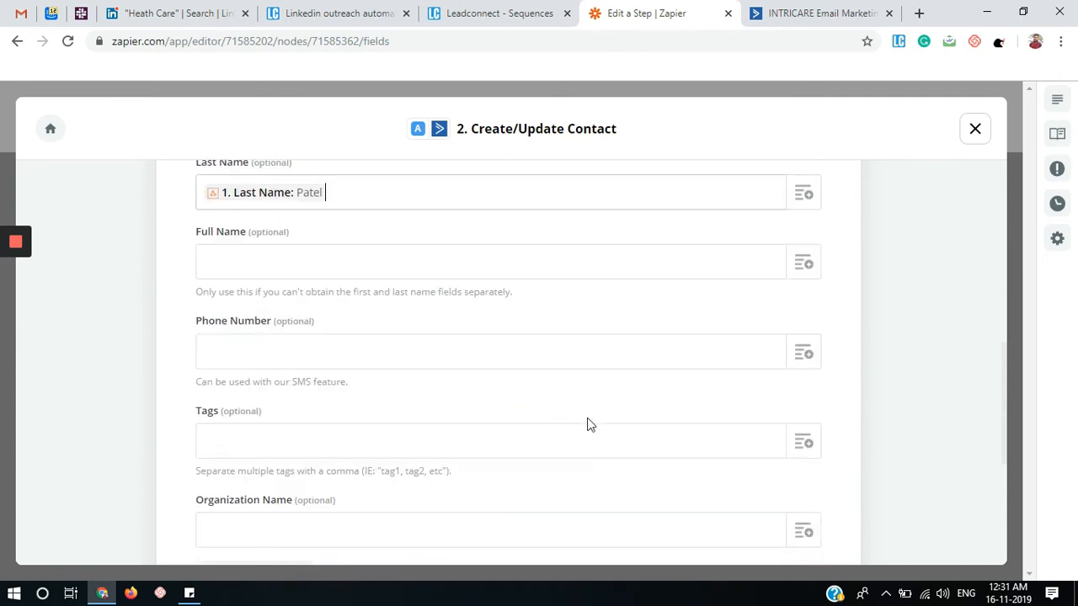
Map the contact's Full Name field to the Full Name value from Catch Hook.
{"action": "left_click", "coordinate": [801, 265]}
{"action": "scroll", "coordinate": [642, 416], "scroll_direction": "down", "scroll_amount": 3}
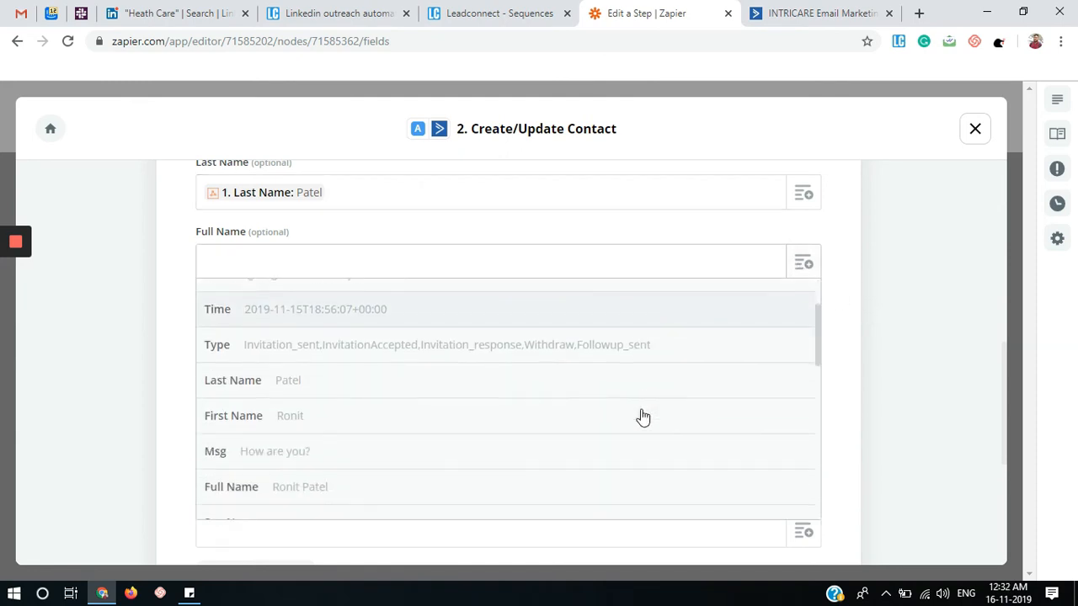
{"action": "left_click", "coordinate": [449, 439]}
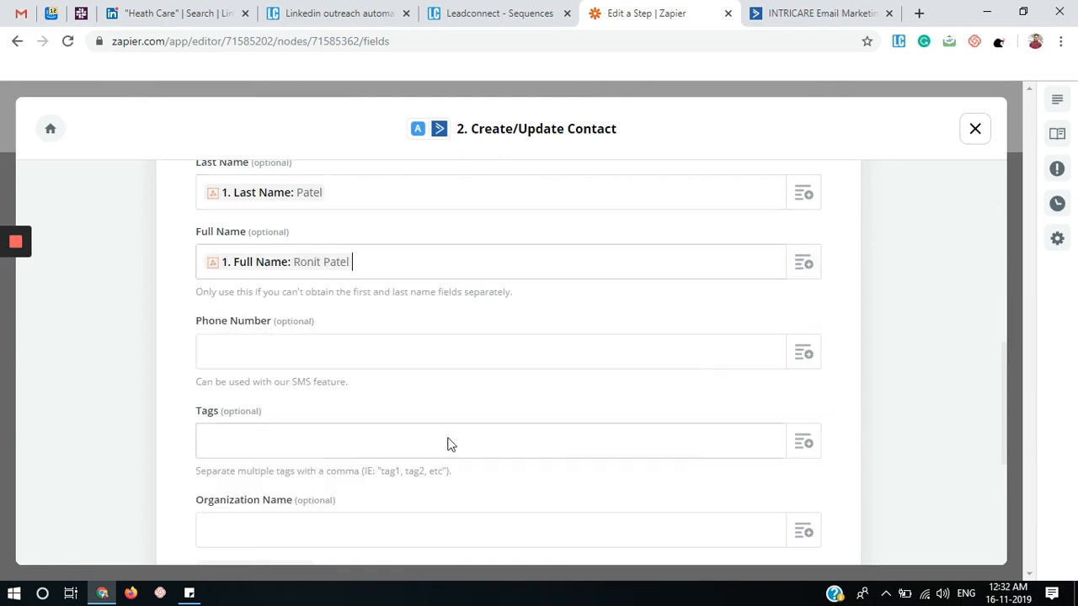
Map the contact's Phone Number field to the Phonenumber value from Catch Hook.
{"action": "scroll", "coordinate": [875, 382], "scroll_direction": "down", "scroll_amount": 1}
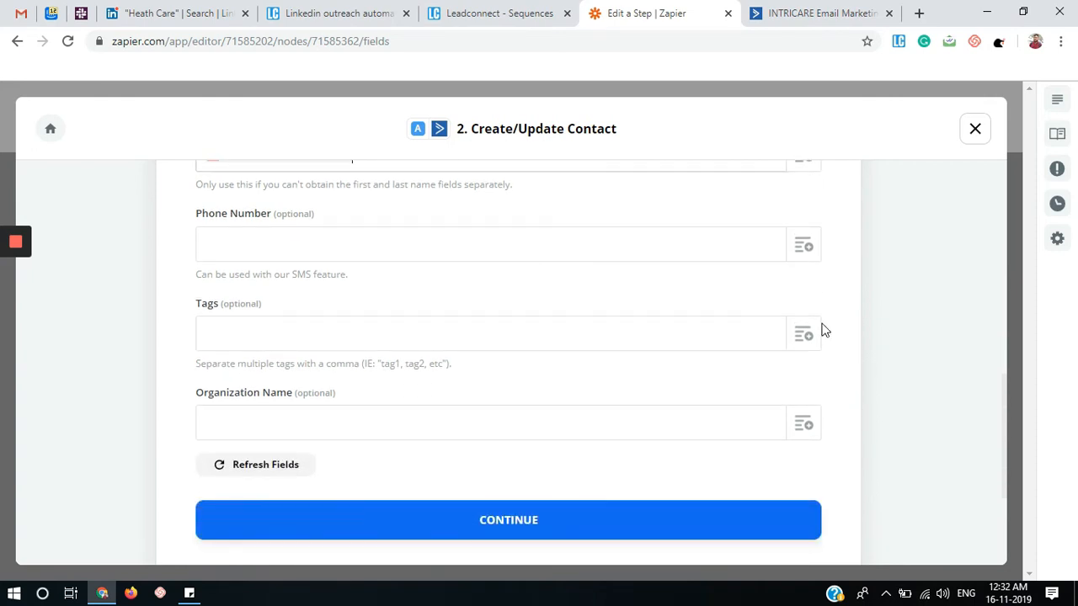
{"action": "left_click", "coordinate": [802, 247]}
{"action": "scroll", "coordinate": [629, 379], "scroll_direction": "down", "scroll_amount": 5}
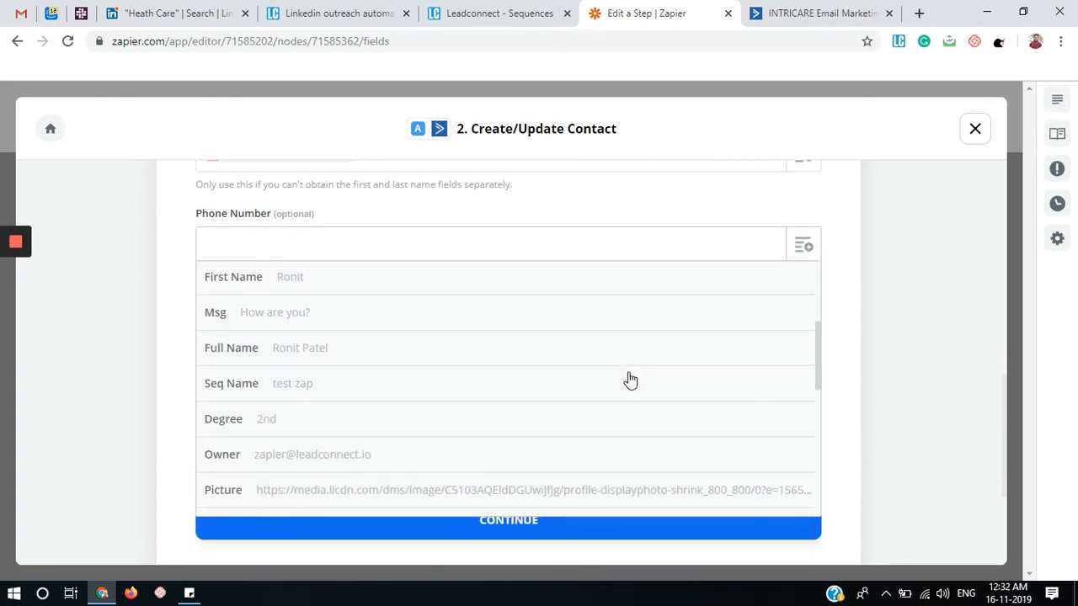
{"action": "scroll", "coordinate": [629, 381], "scroll_direction": "down", "scroll_amount": 1}
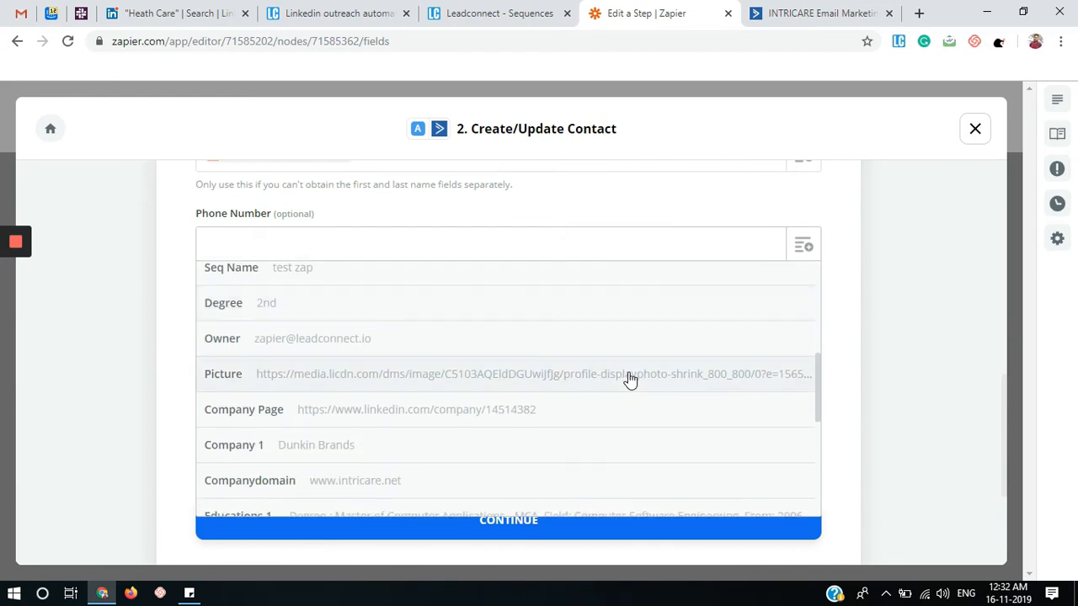
{"action": "scroll", "coordinate": [630, 380], "scroll_direction": "down", "scroll_amount": 1}
{"action": "scroll", "coordinate": [629, 381], "scroll_direction": "down", "scroll_amount": 1}
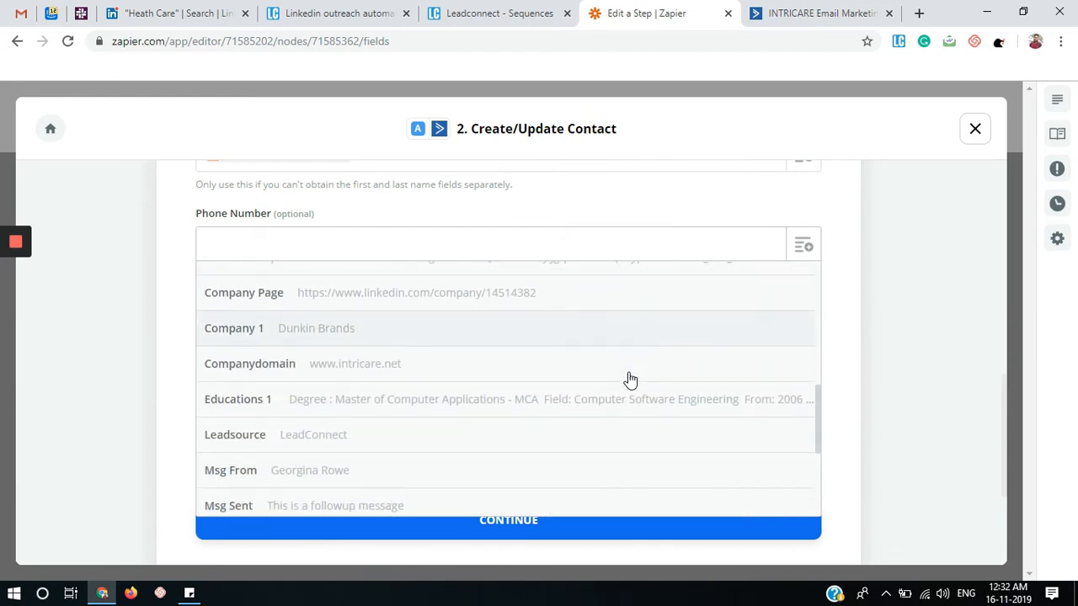
{"action": "scroll", "coordinate": [630, 378], "scroll_direction": "down", "scroll_amount": 2}
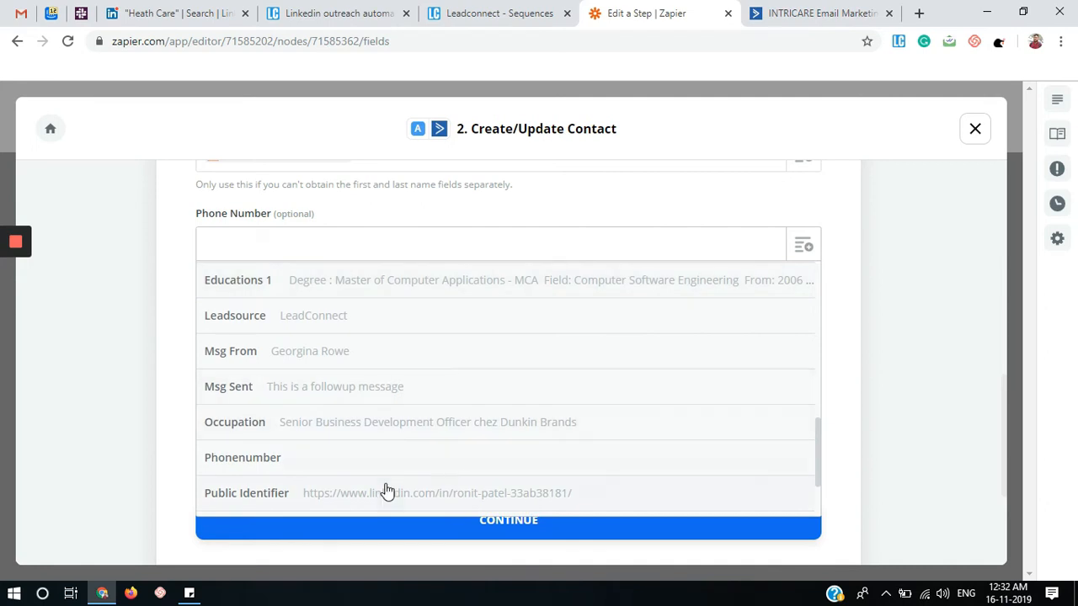
{"action": "left_click", "coordinate": [383, 476]}
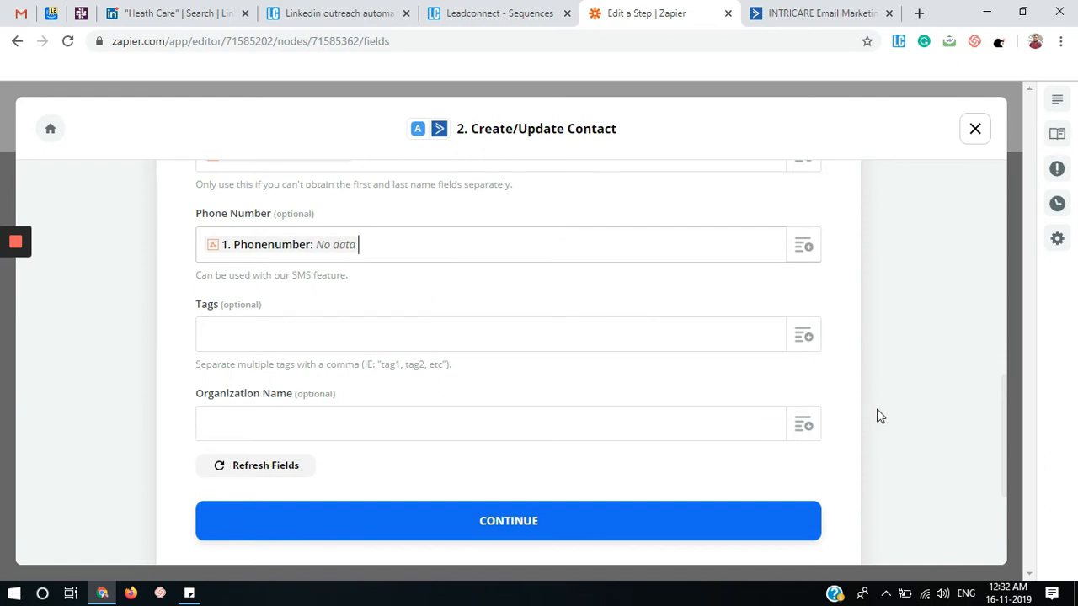
Map the contact's Organization Name field to the Company 1 value from Catch Hook.
{"action": "left_click", "coordinate": [808, 429]}
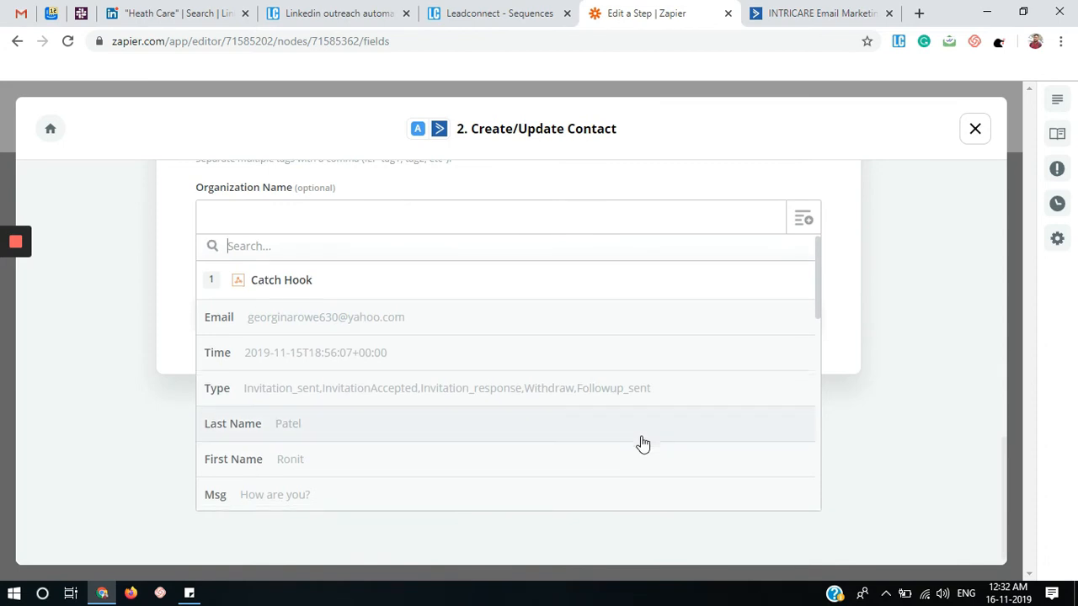
{"action": "scroll", "coordinate": [640, 443], "scroll_direction": "down", "scroll_amount": 4}
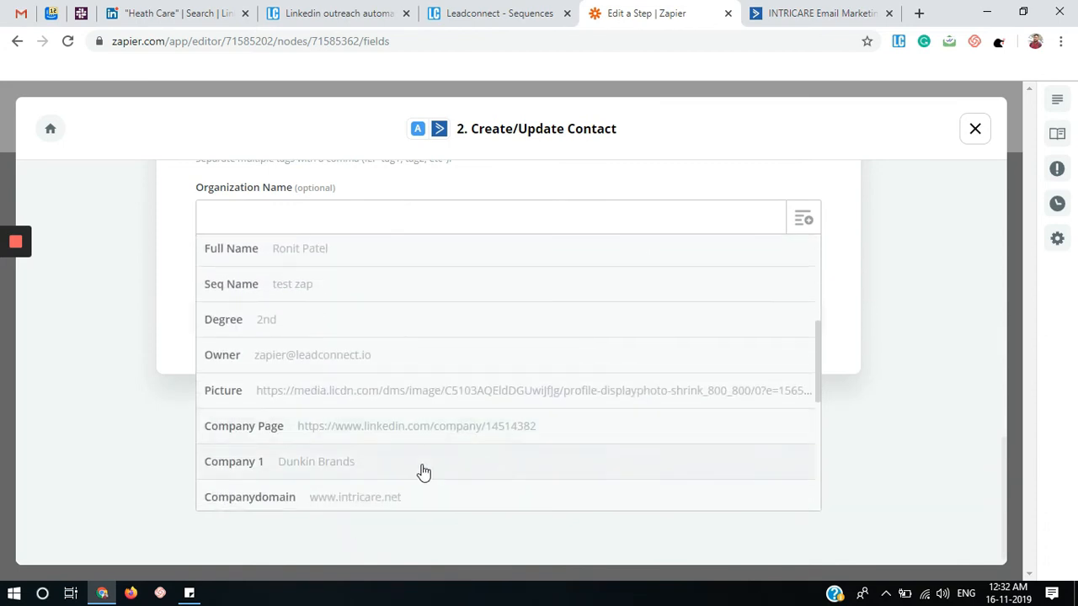
{"action": "left_click", "coordinate": [376, 467]}
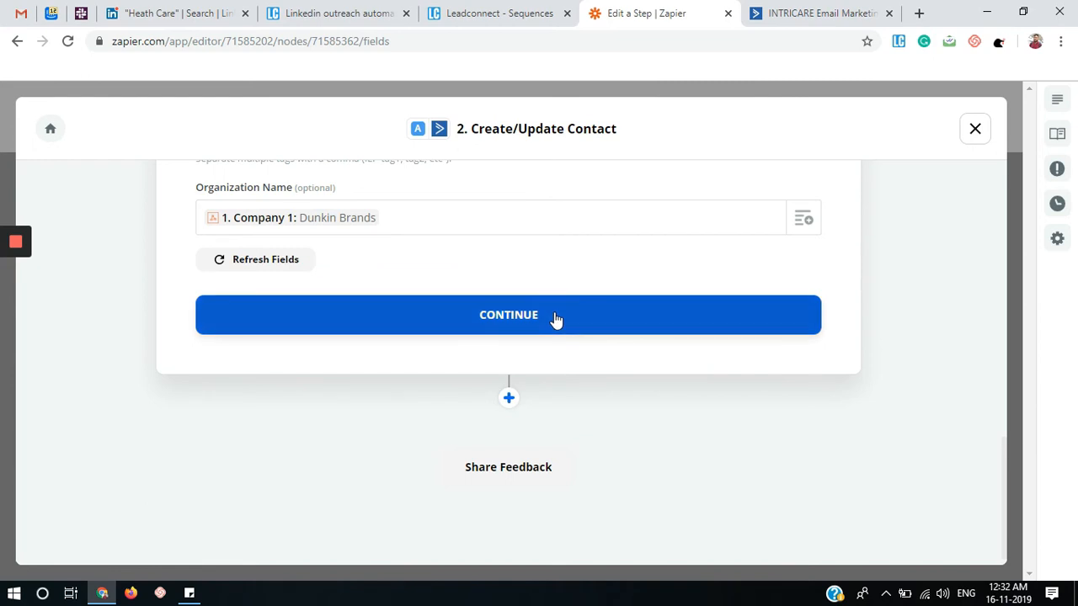
Accept the Create/Update Contact field mapping and run its test to finish the Invitation Accepted path's action.
{"action": "scroll", "coordinate": [554, 318], "scroll_direction": "up", "scroll_amount": 2}
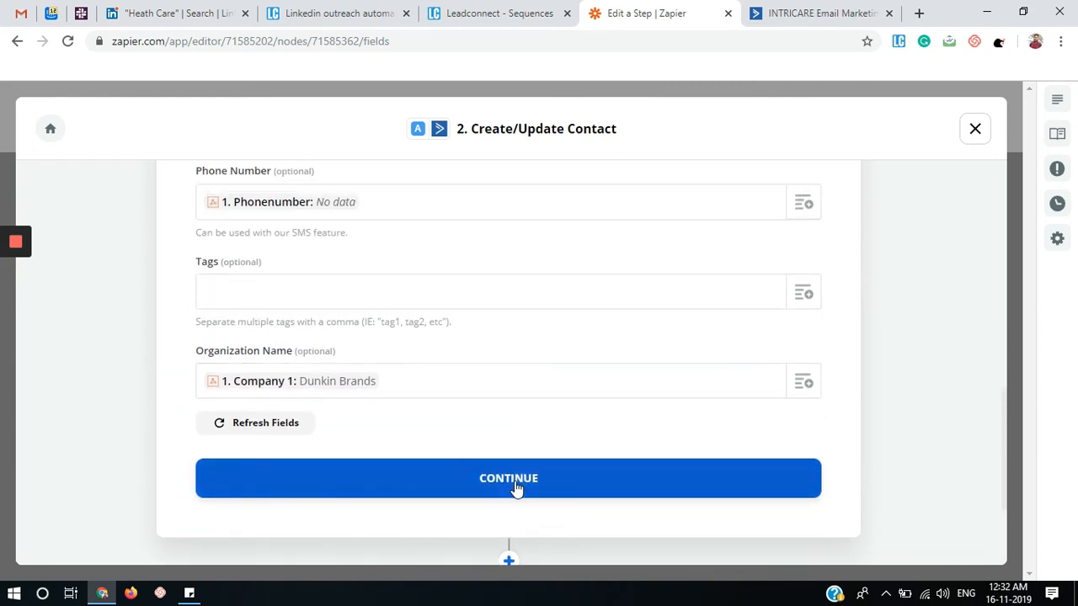
{"action": "left_click", "coordinate": [516, 478]}
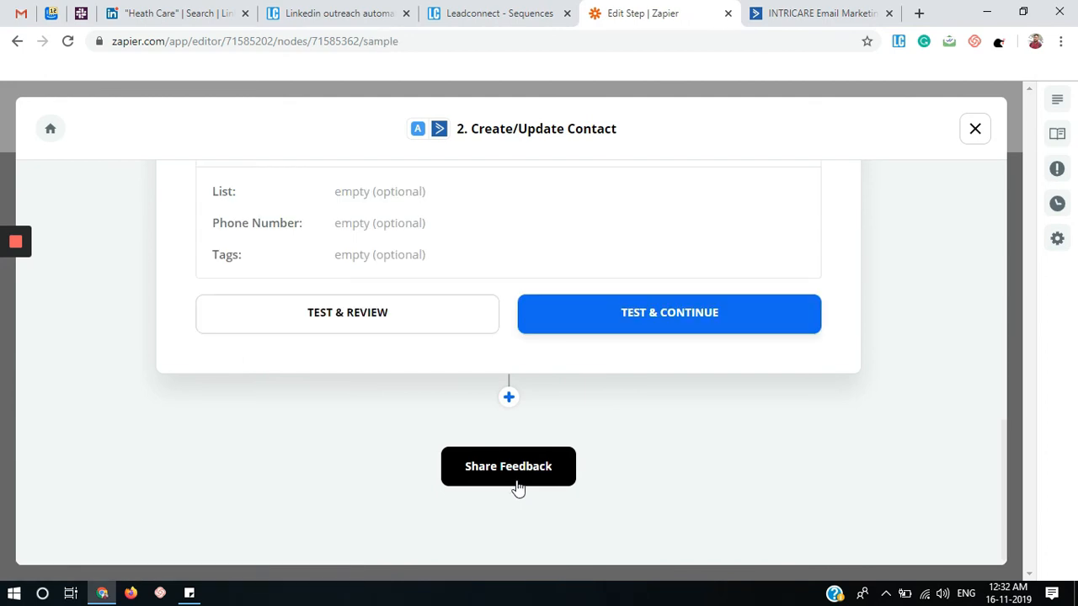
{"action": "left_click", "coordinate": [630, 330]}
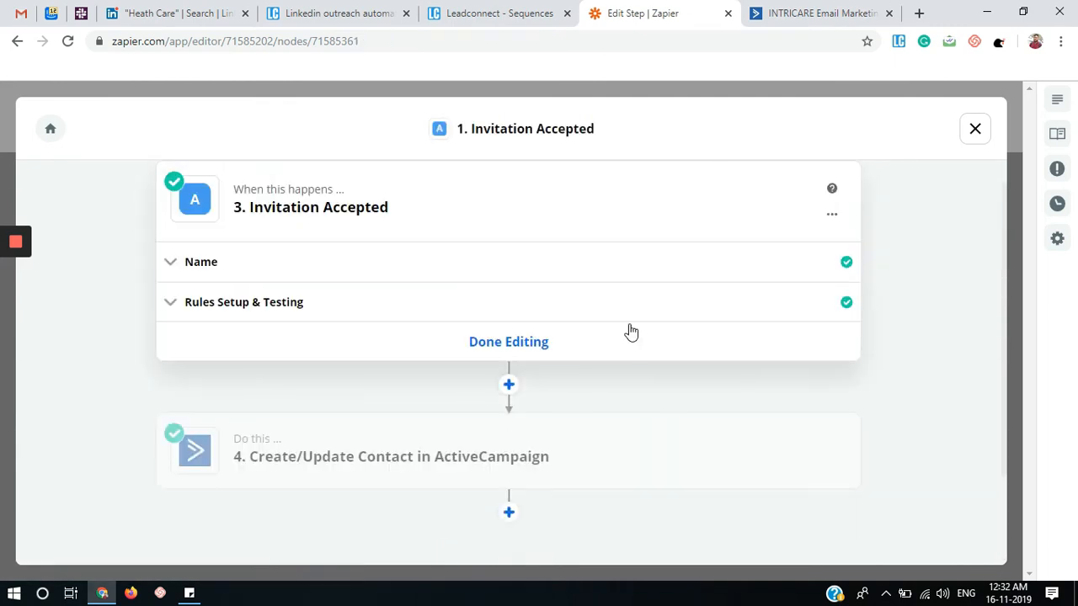
Check the Contacts list in ActiveCampaign for the test contact and return to the Zapier editor.
{"action": "left_click", "coordinate": [842, 13]}
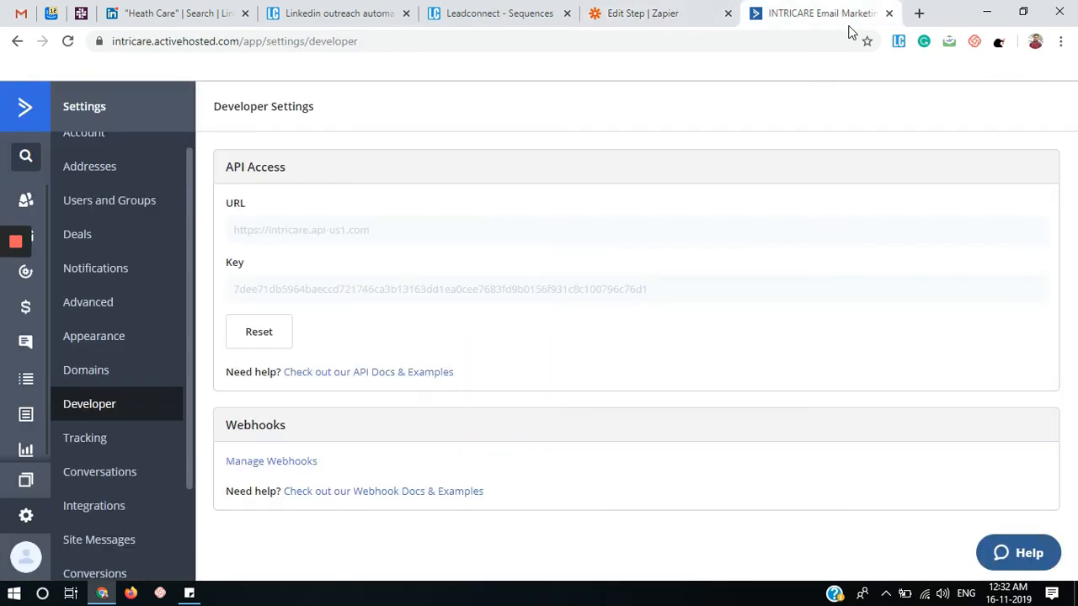
{"action": "left_click", "coordinate": [25, 200]}
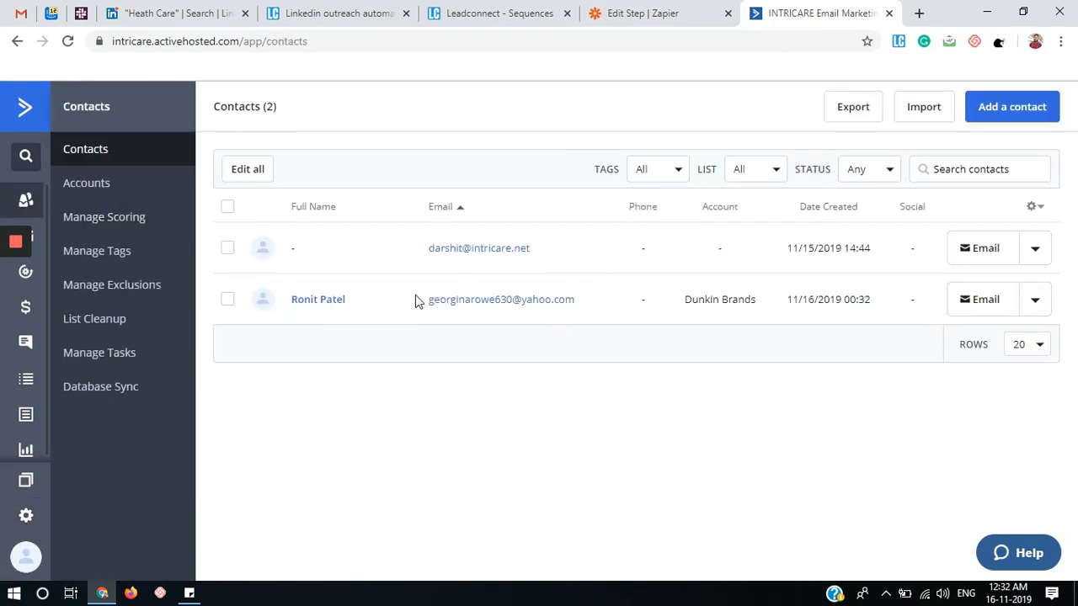
{"action": "left_click", "coordinate": [633, 15]}
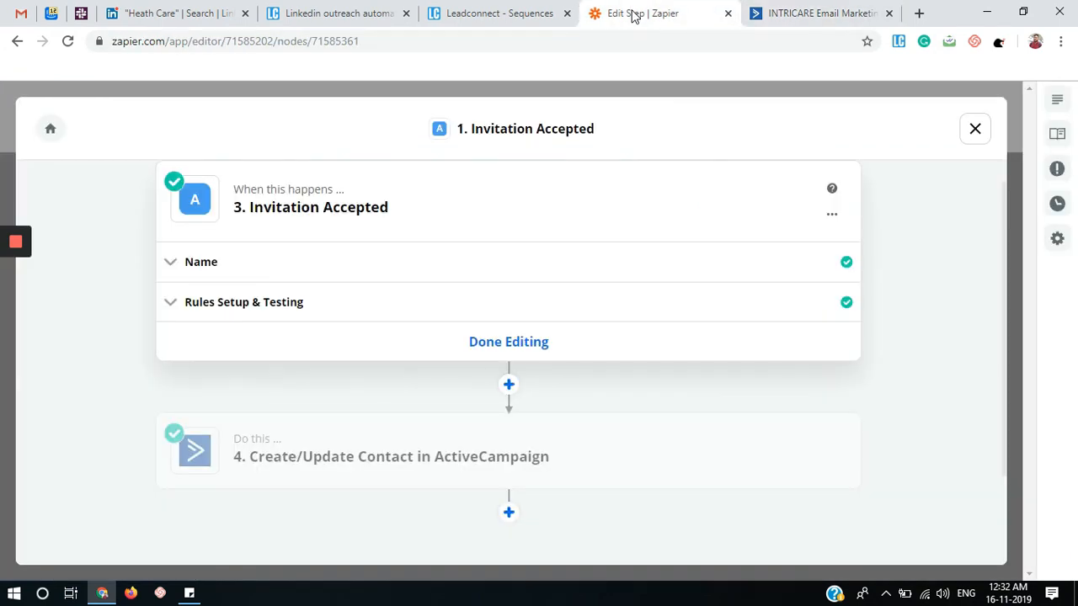
Close the Invitation Accepted path, open Path B, and rename it as Responses, continuing to its rules.
{"action": "left_click", "coordinate": [975, 130]}
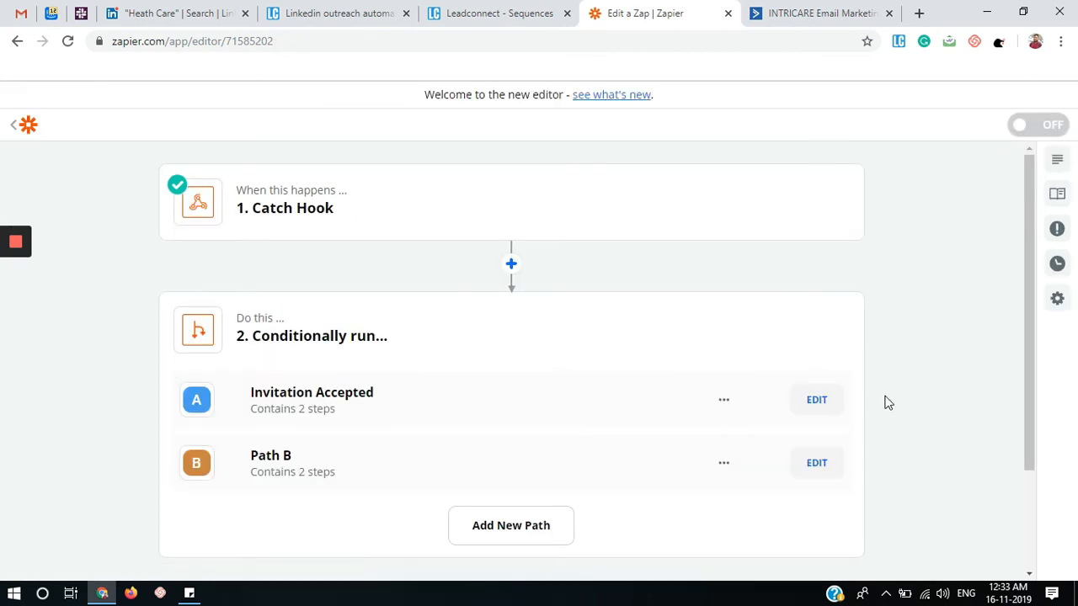
{"action": "left_click", "coordinate": [827, 461]}
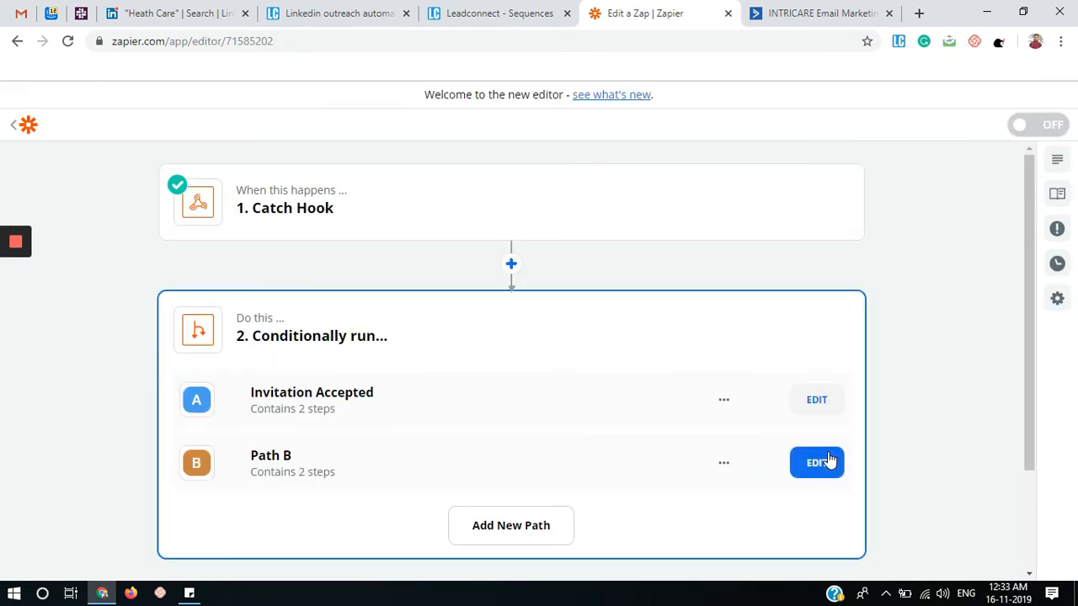
{"action": "left_click", "coordinate": [510, 337]}
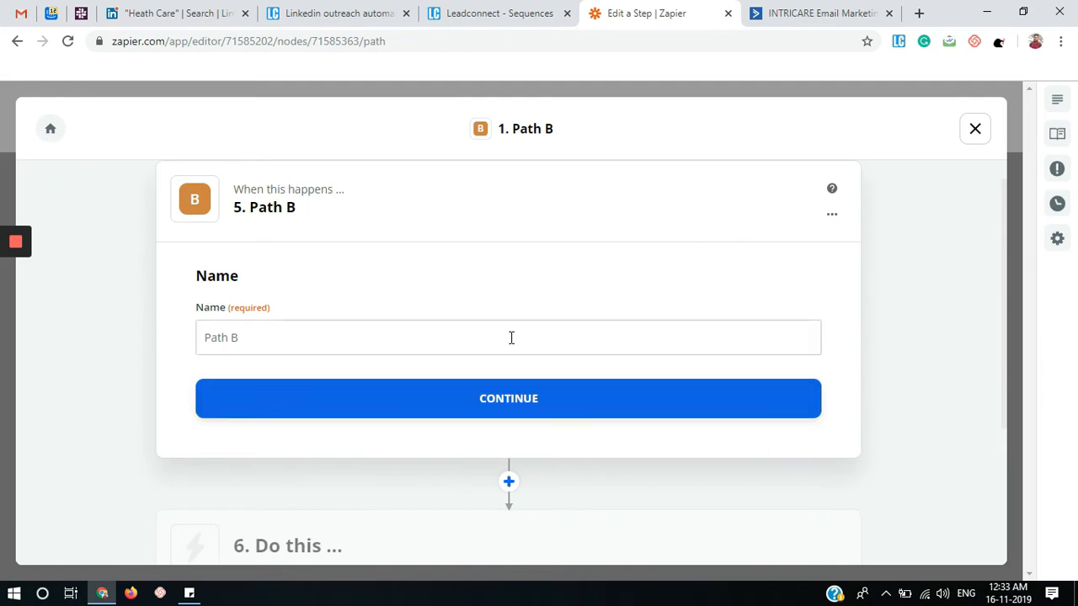
{"action": "key", "text": "ctrl+a"}
{"action": "key", "text": "BackSpace"}
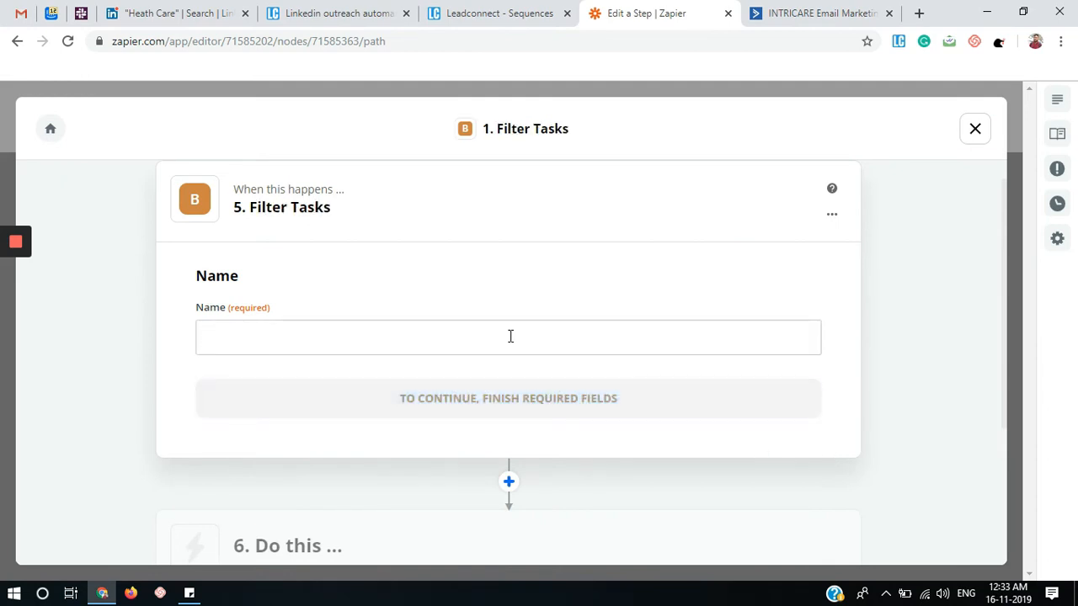
{"action": "type", "text": "Respon"}
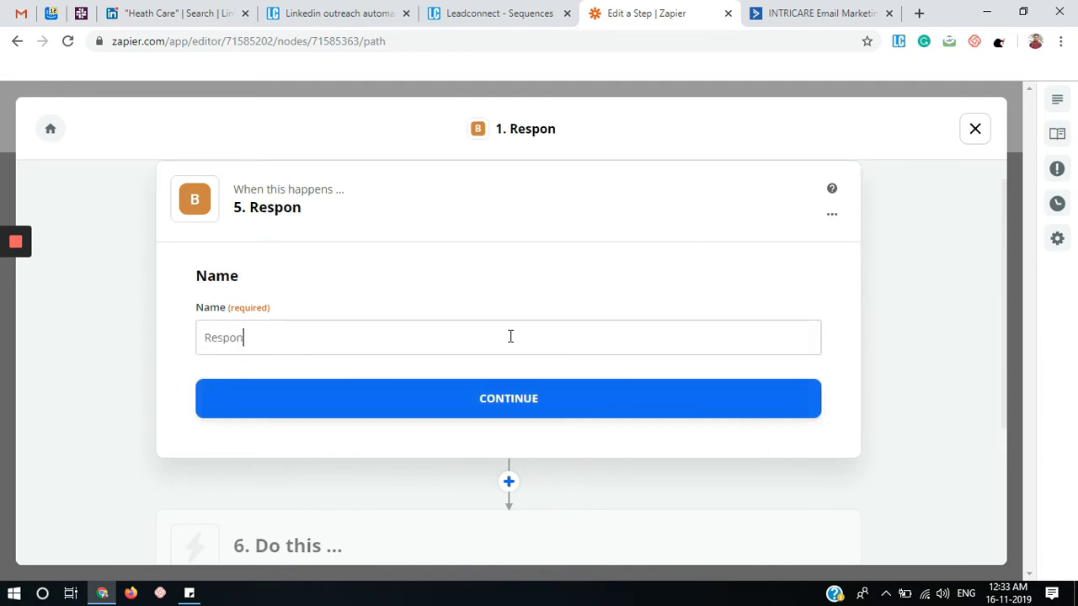
{"action": "type", "text": "ses"}
{"action": "left_click", "coordinate": [483, 279]}
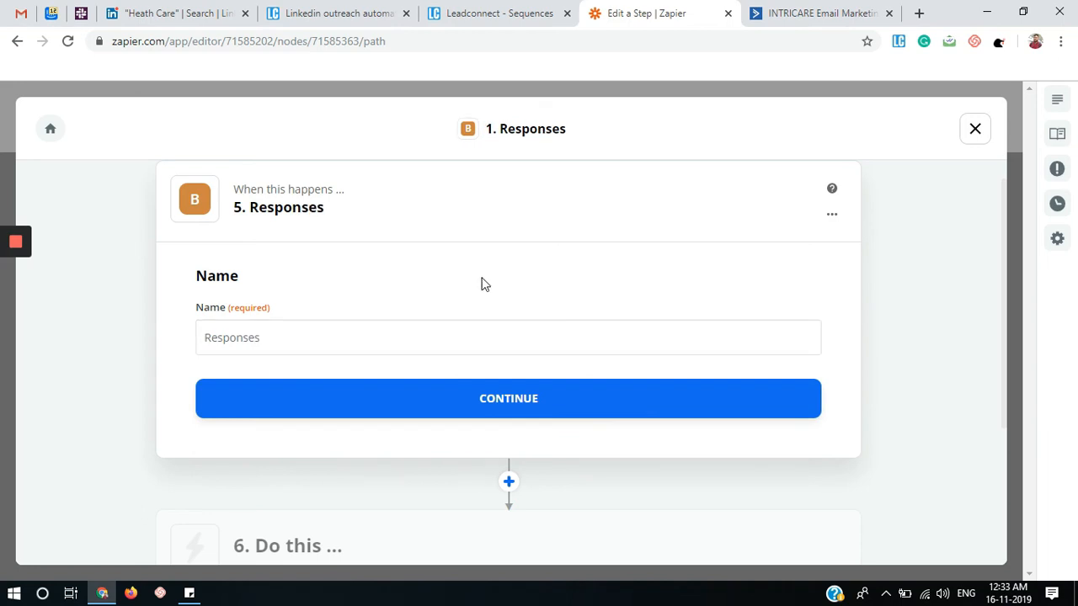
{"action": "left_click", "coordinate": [452, 410]}
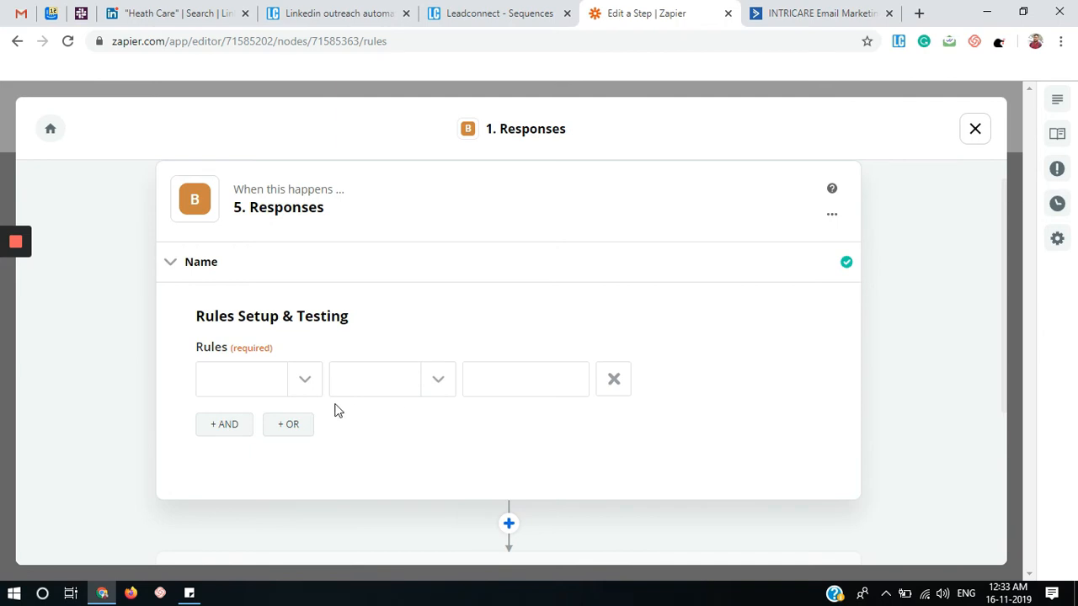
Set the Responses path's rule so that Type (Text) Contains Invitation_response.
{"action": "left_click", "coordinate": [307, 381]}
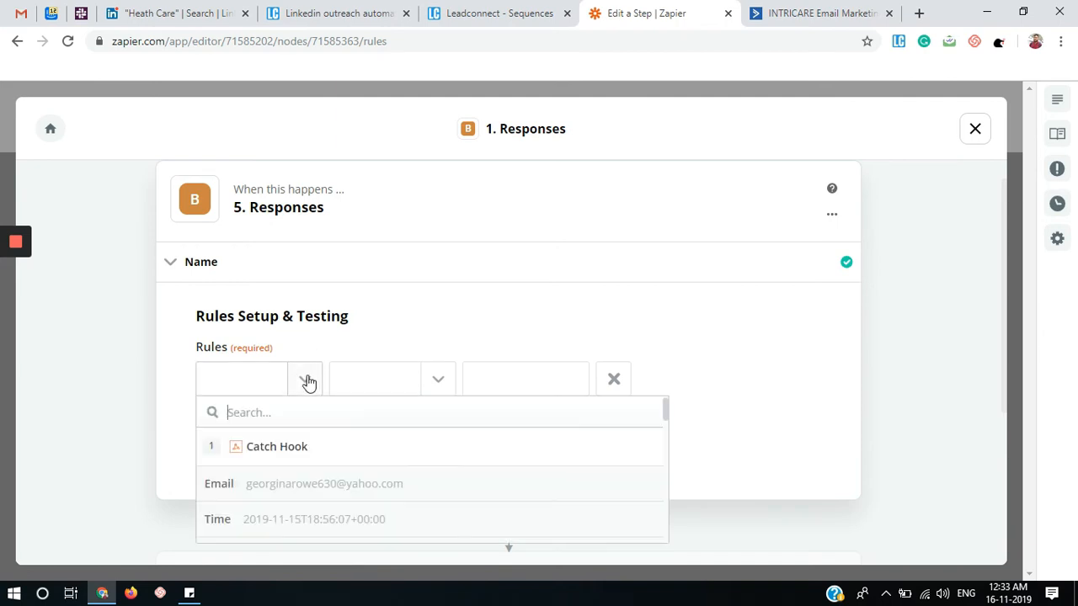
{"action": "scroll", "coordinate": [309, 378], "scroll_direction": "down", "scroll_amount": 1}
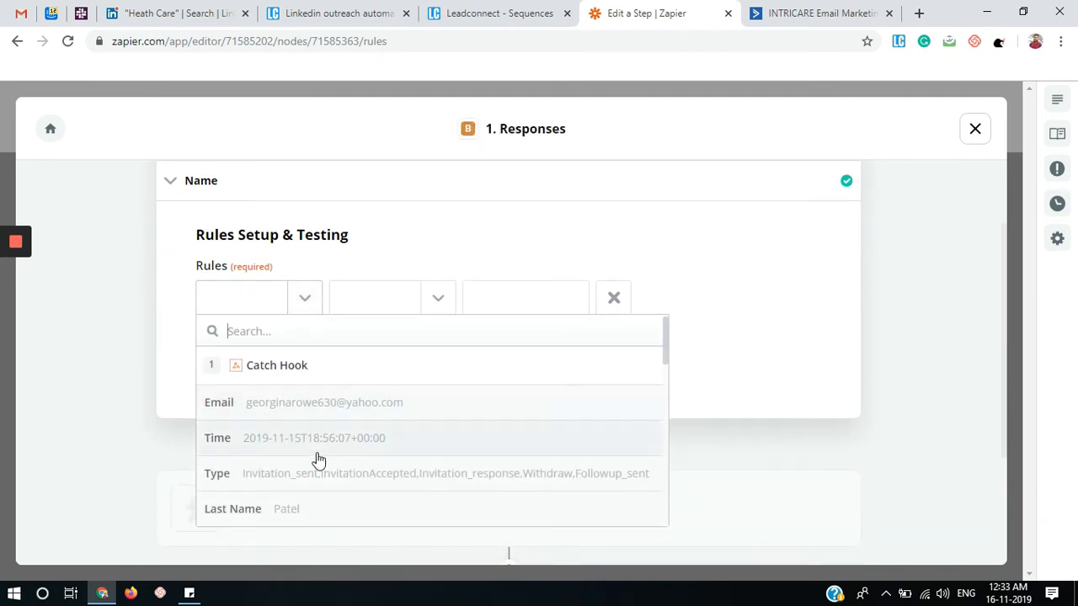
{"action": "left_click", "coordinate": [374, 489]}
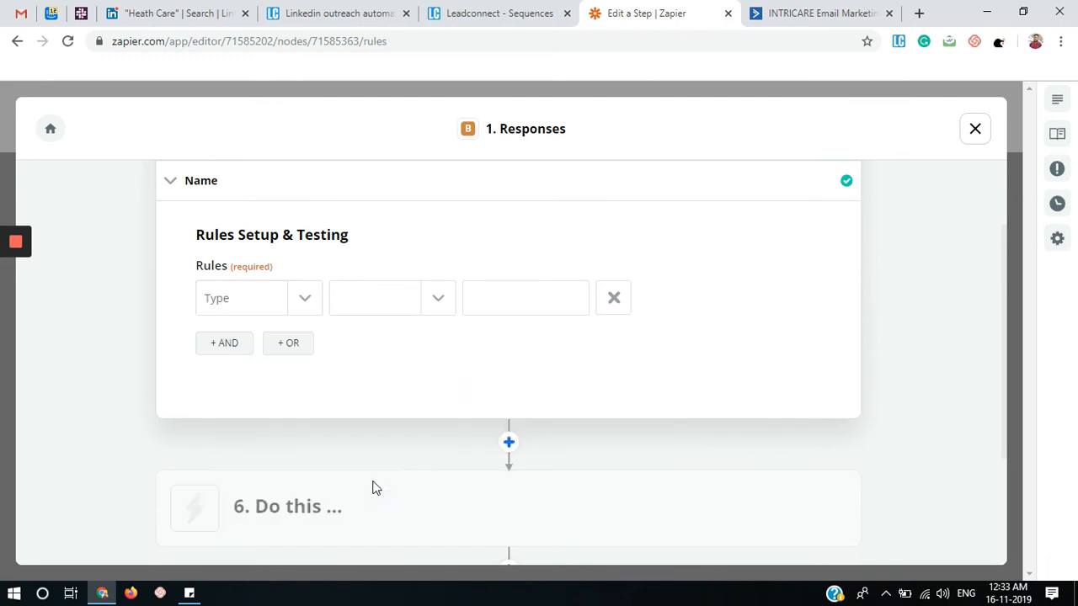
{"action": "left_click", "coordinate": [438, 311]}
{"action": "left_click", "coordinate": [402, 360]}
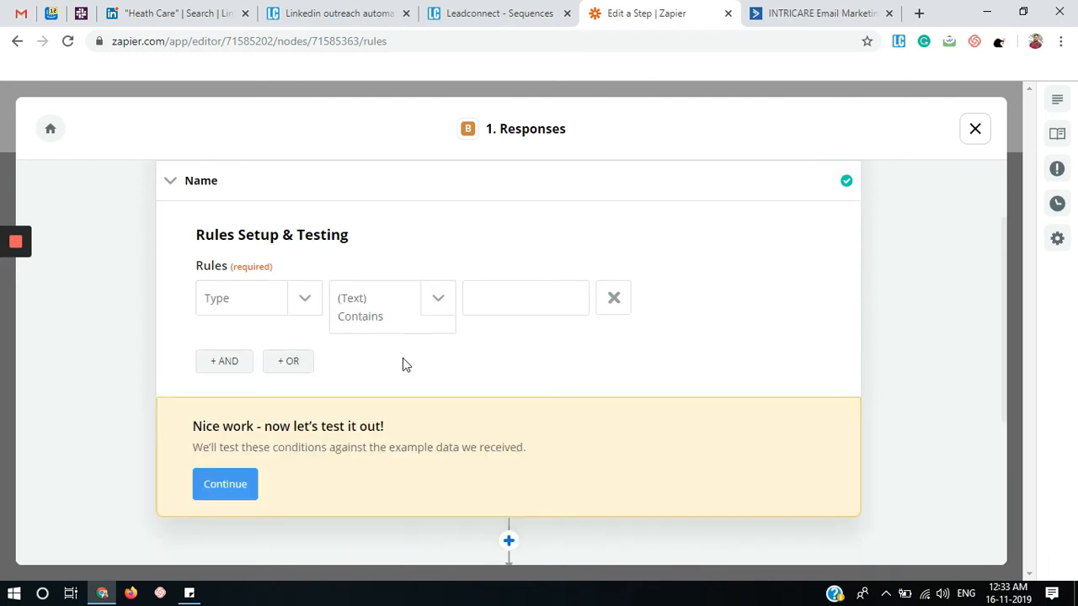
{"action": "left_click", "coordinate": [472, 299]}
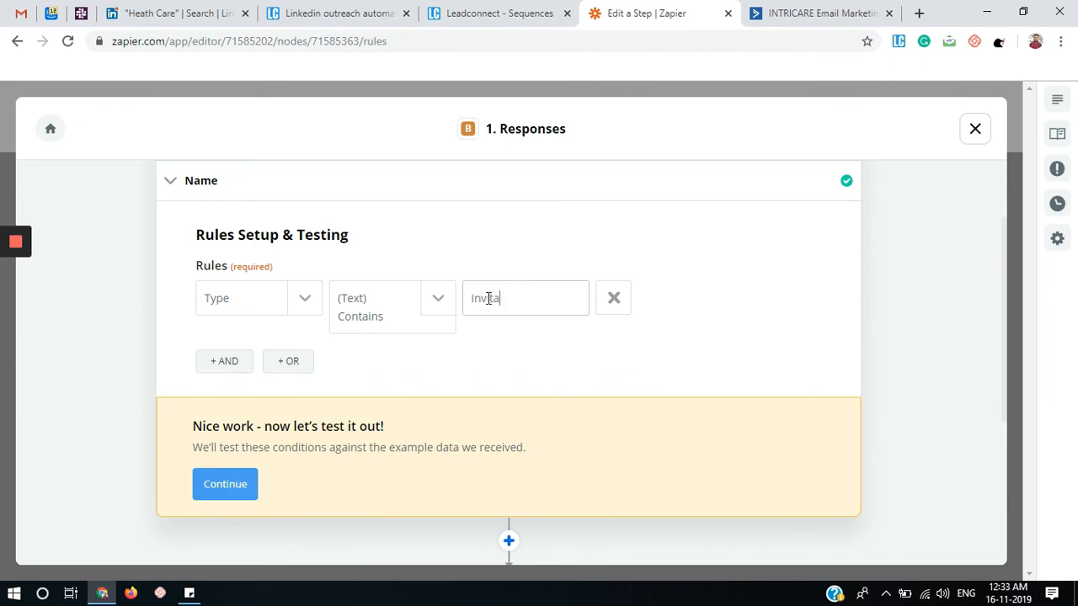
{"action": "type", "text": "Invitation_response"}
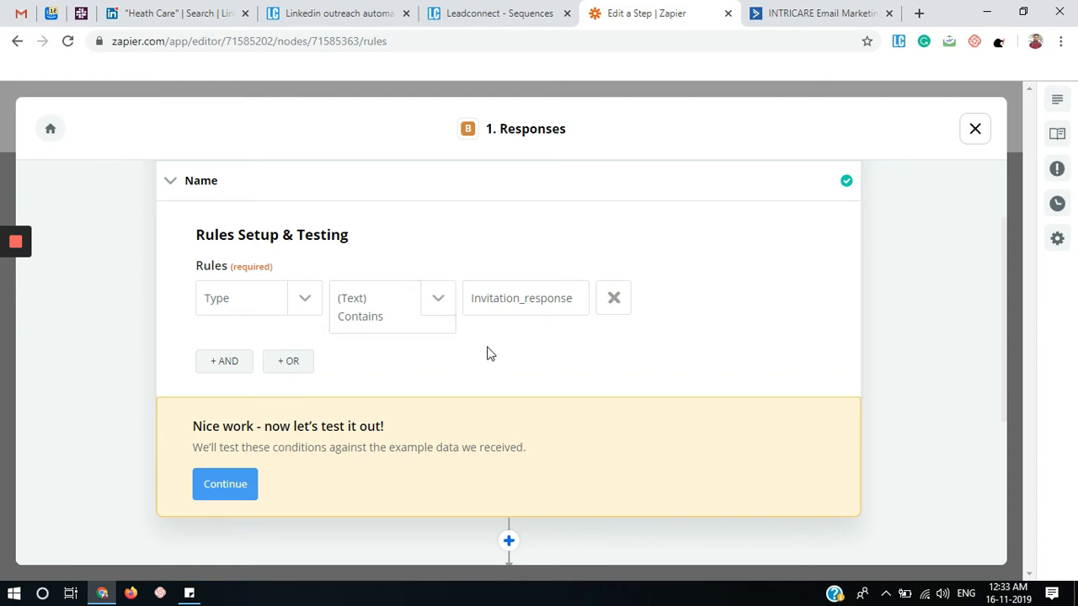
Test the Responses path's rule against the sample data and finish setting up the rule.
{"action": "left_click_drag", "start_coordinate": [580, 298], "coordinate": [495, 336]}
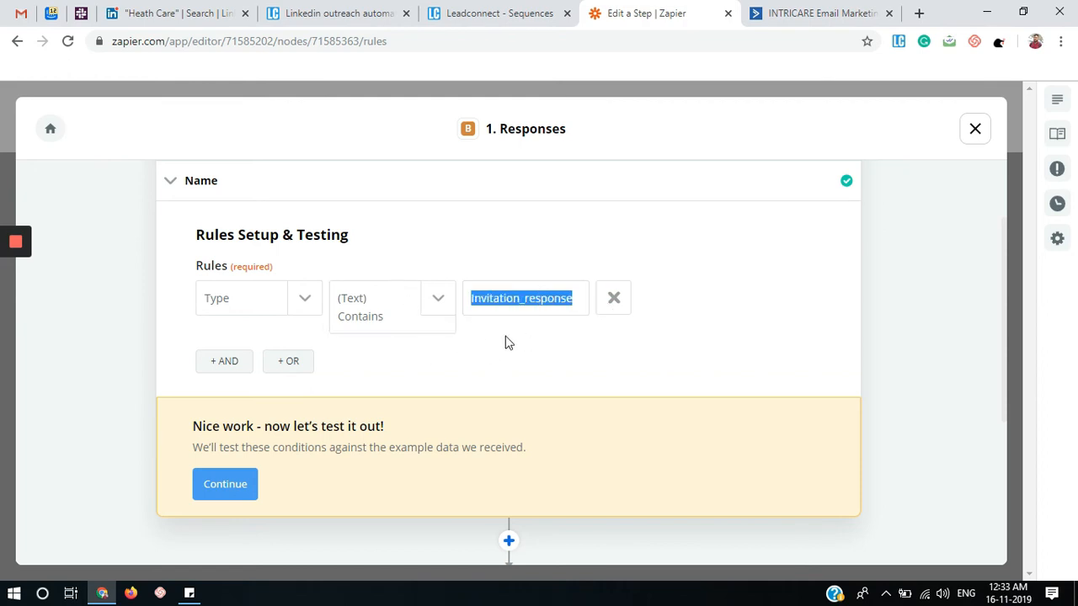
{"action": "left_click", "coordinate": [506, 341]}
{"action": "left_click", "coordinate": [218, 494]}
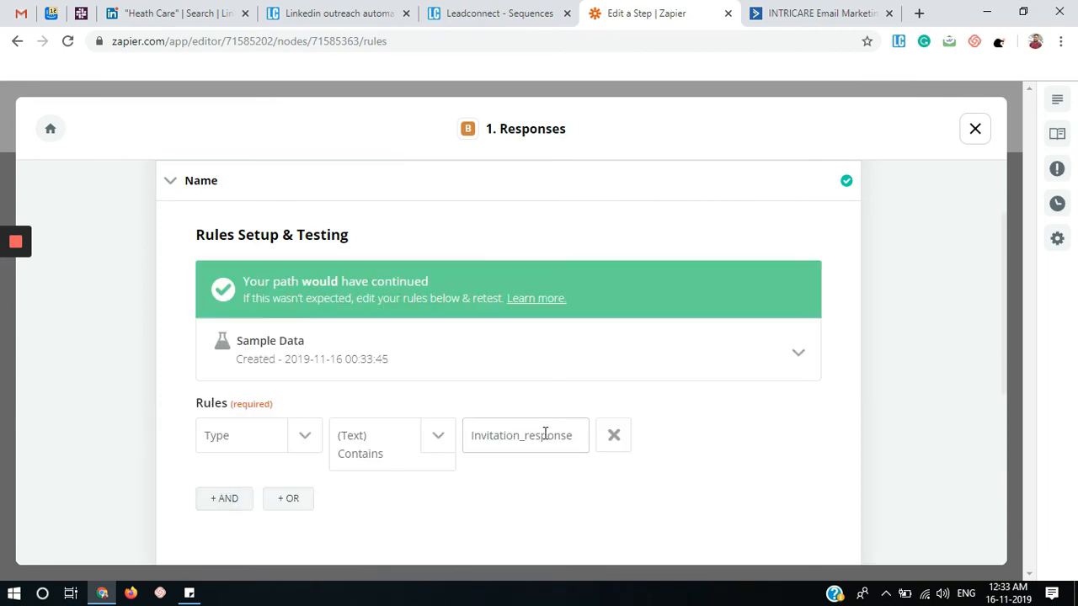
{"action": "scroll", "coordinate": [543, 430], "scroll_direction": "down", "scroll_amount": 3}
{"action": "left_click", "coordinate": [500, 362]}
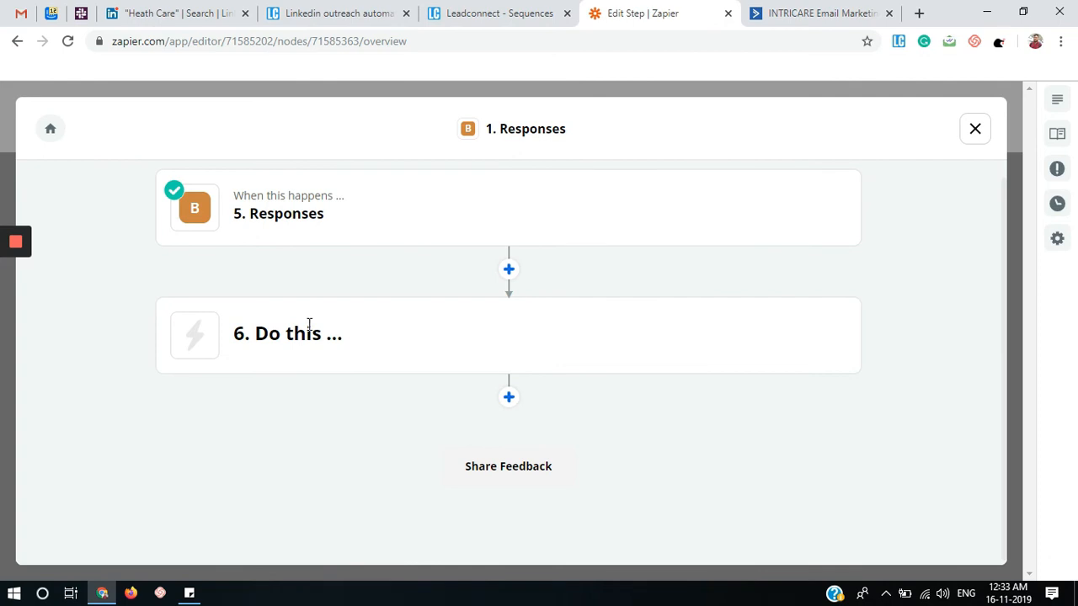
Set the Responses path's action to ActiveCampaign with the Find Contact event and continue to the account choice.
{"action": "left_click", "coordinate": [299, 332]}
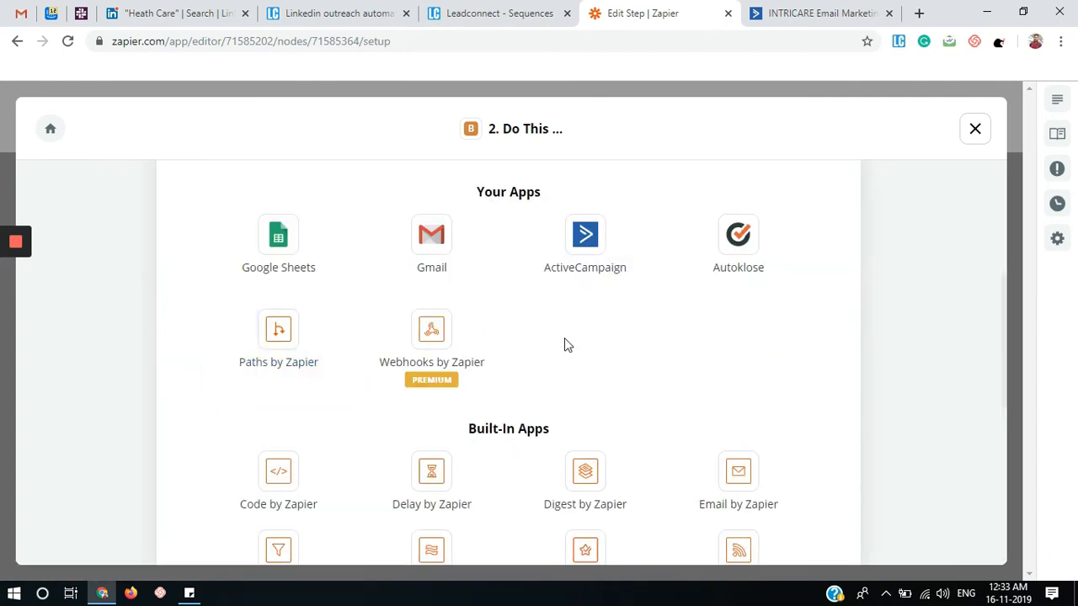
{"action": "left_click", "coordinate": [594, 235]}
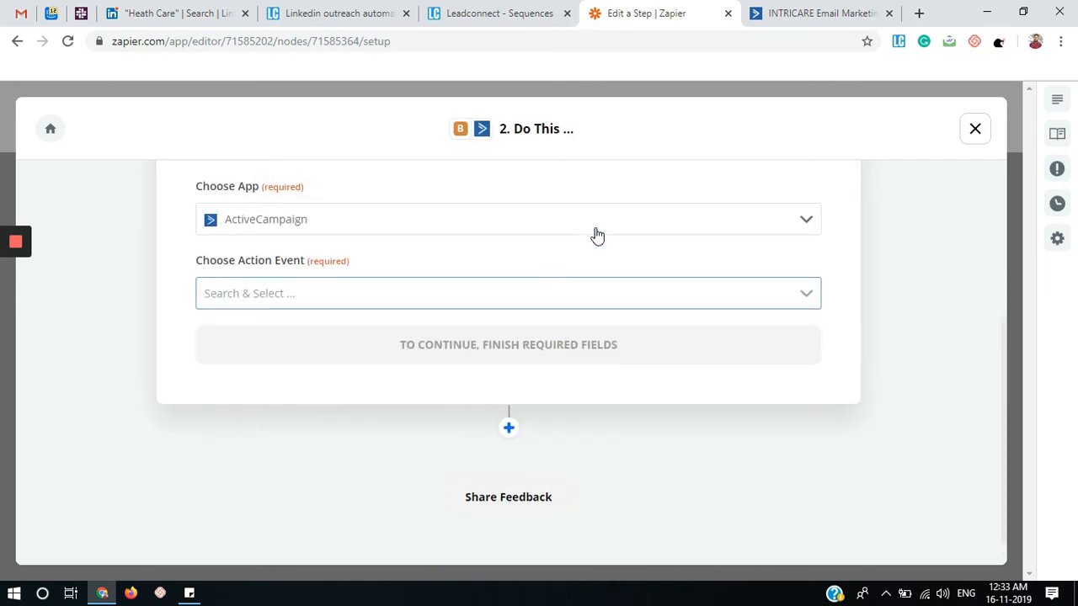
{"action": "left_click", "coordinate": [637, 296]}
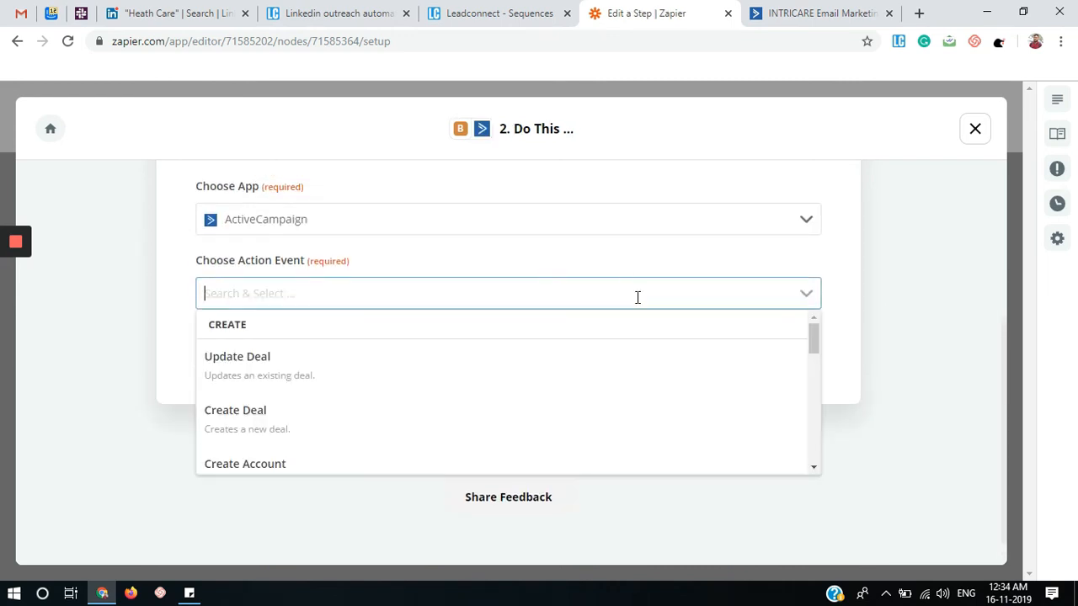
{"action": "scroll", "coordinate": [660, 395], "scroll_direction": "down", "scroll_amount": 2}
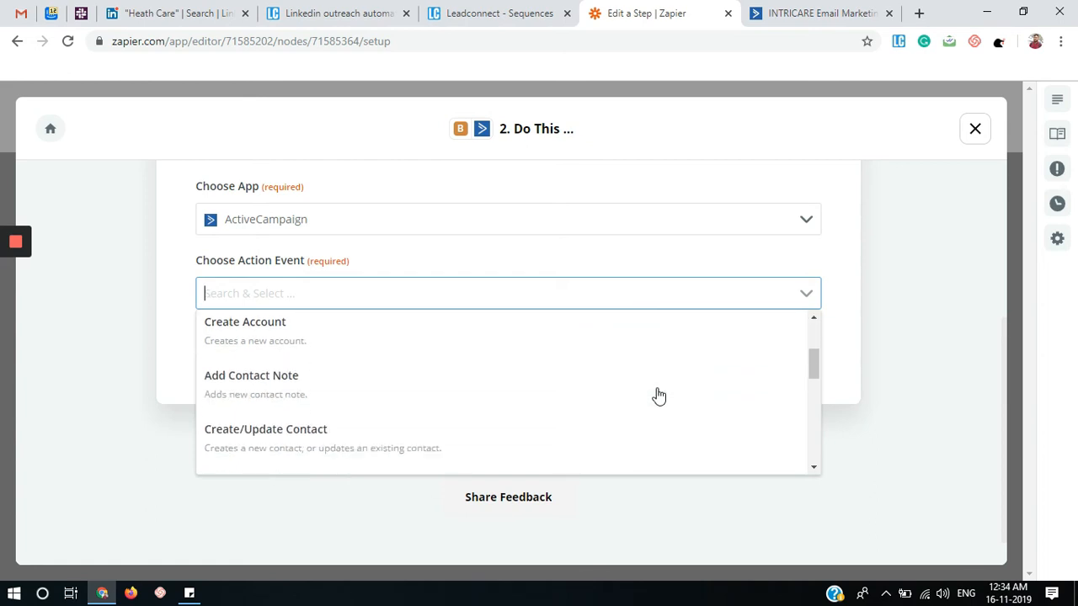
{"action": "scroll", "coordinate": [659, 396], "scroll_direction": "down", "scroll_amount": 1}
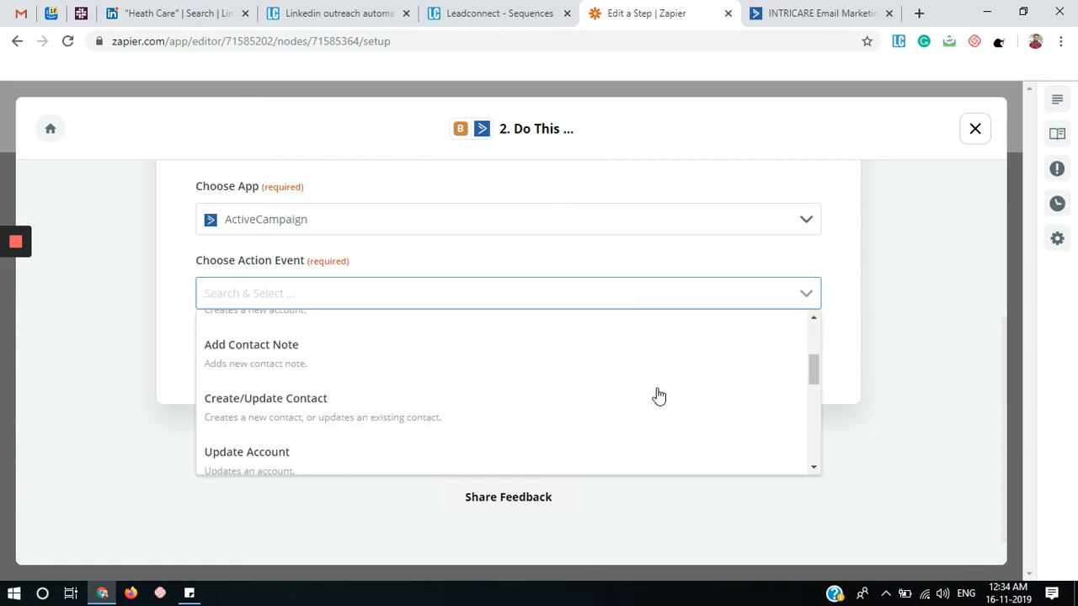
{"action": "scroll", "coordinate": [659, 395], "scroll_direction": "up", "scroll_amount": 2}
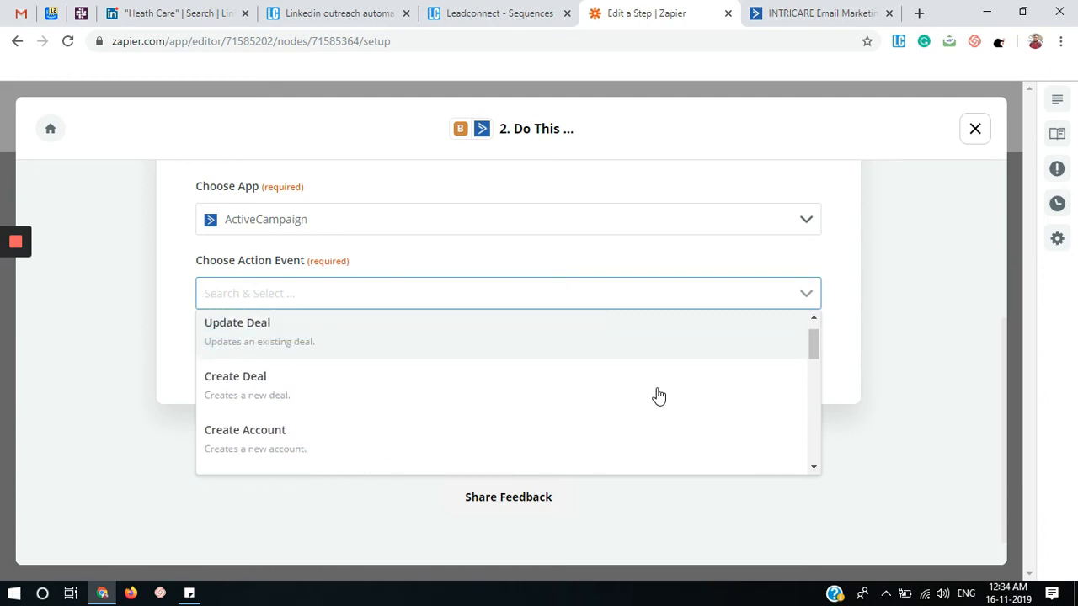
{"action": "scroll", "coordinate": [659, 396], "scroll_direction": "down", "scroll_amount": 5}
{"action": "scroll", "coordinate": [659, 396], "scroll_direction": "down", "scroll_amount": 2}
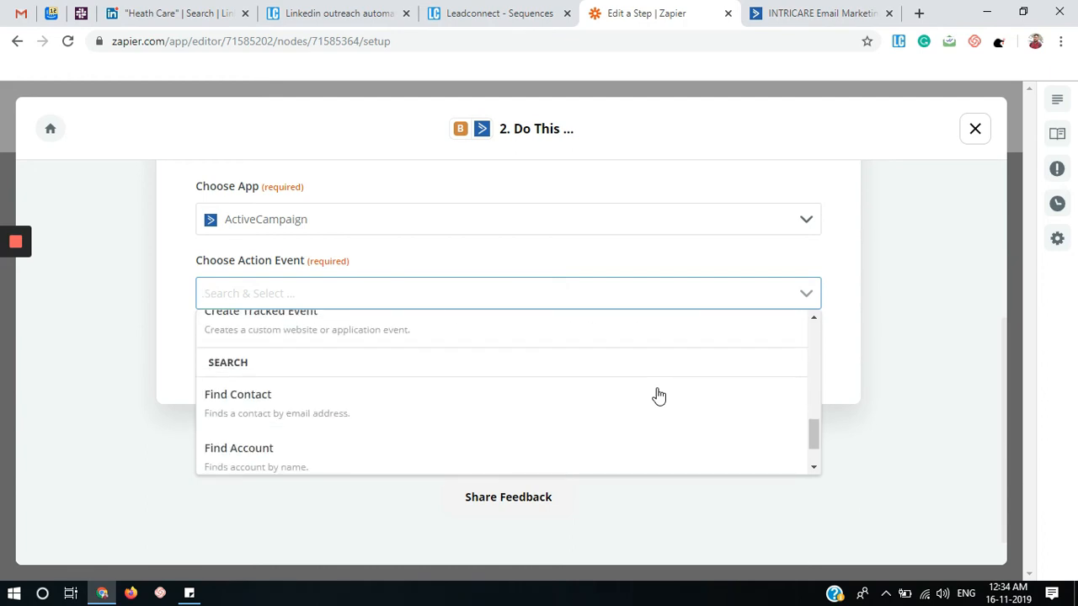
{"action": "scroll", "coordinate": [656, 395], "scroll_direction": "down", "scroll_amount": 2}
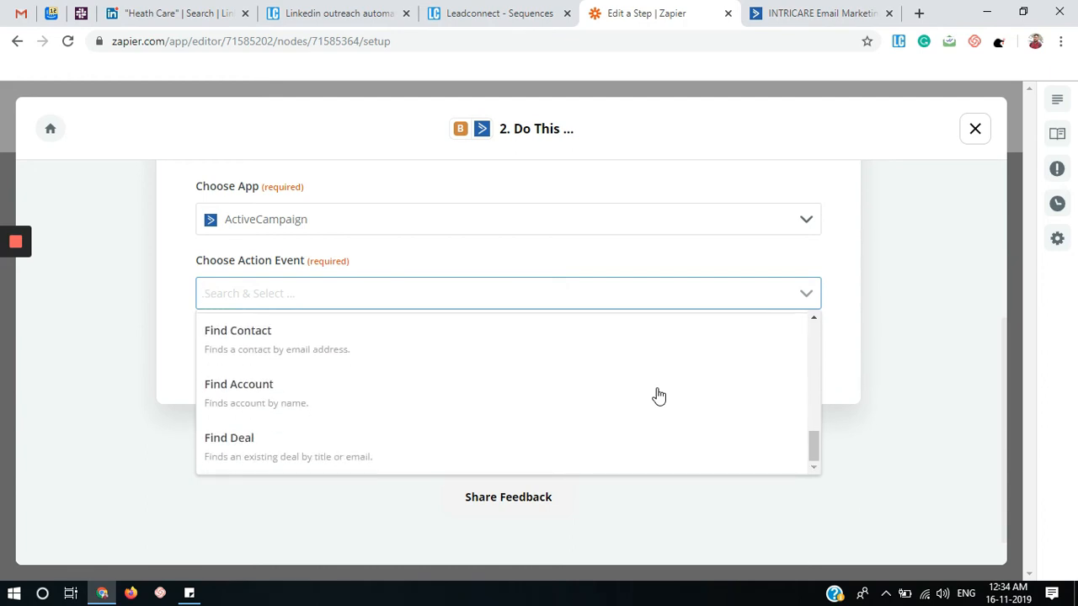
{"action": "left_click", "coordinate": [366, 339]}
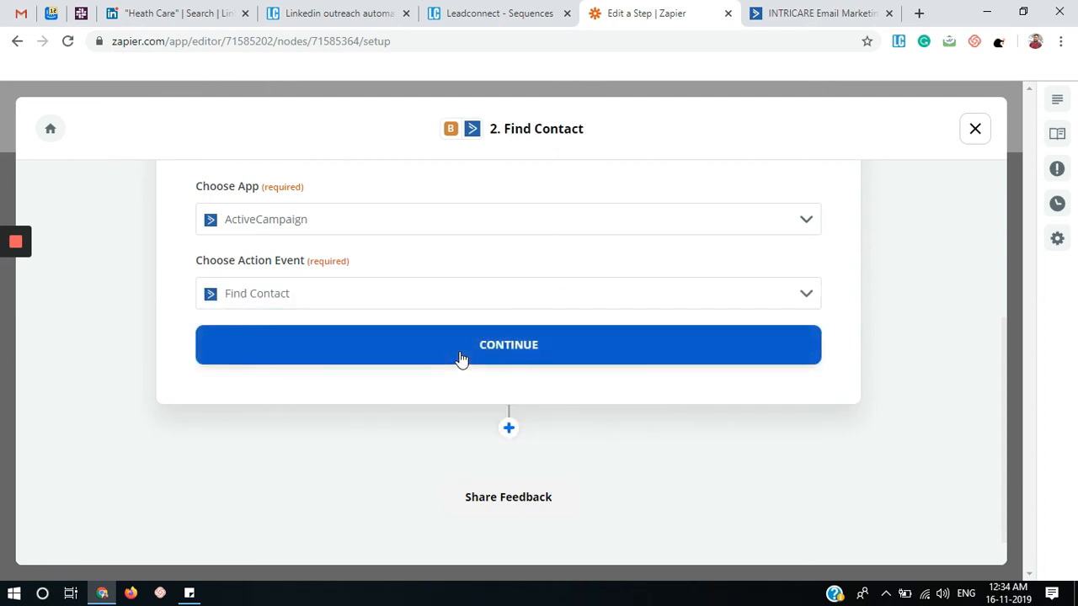
{"action": "left_click", "coordinate": [461, 360]}
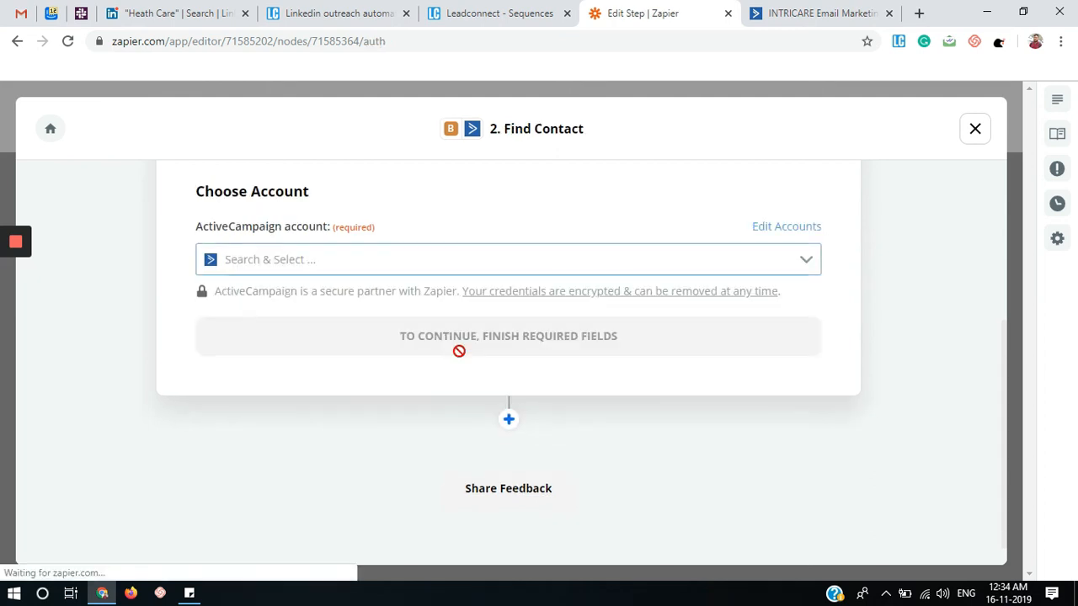
Choose the ActiveCampaign account for the Responses path's Find Contact action and continue to customizing the contact.
{"action": "left_click", "coordinate": [627, 266]}
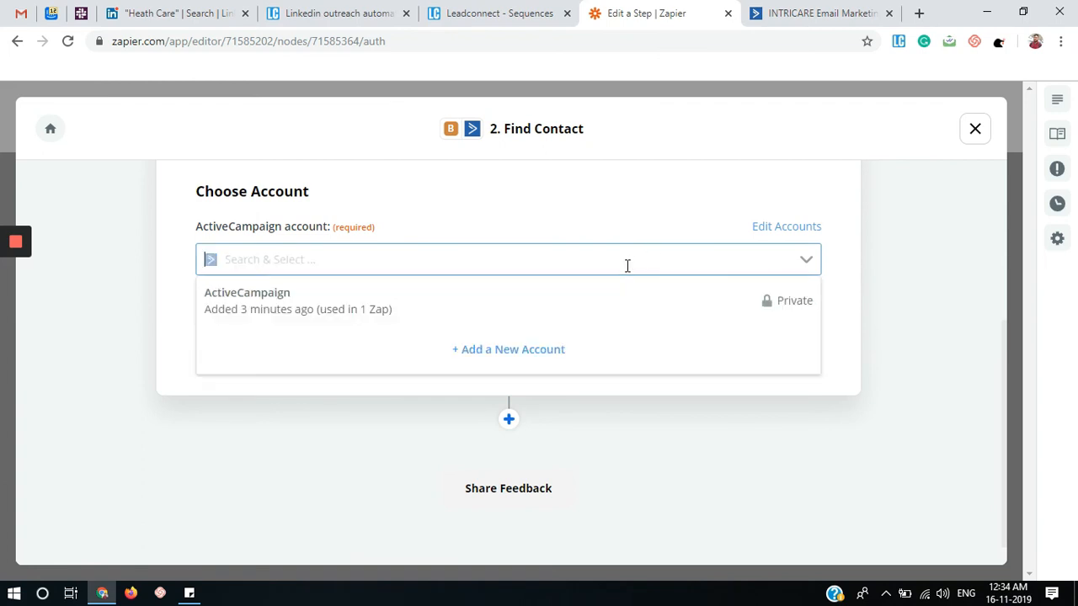
{"action": "left_click", "coordinate": [539, 304]}
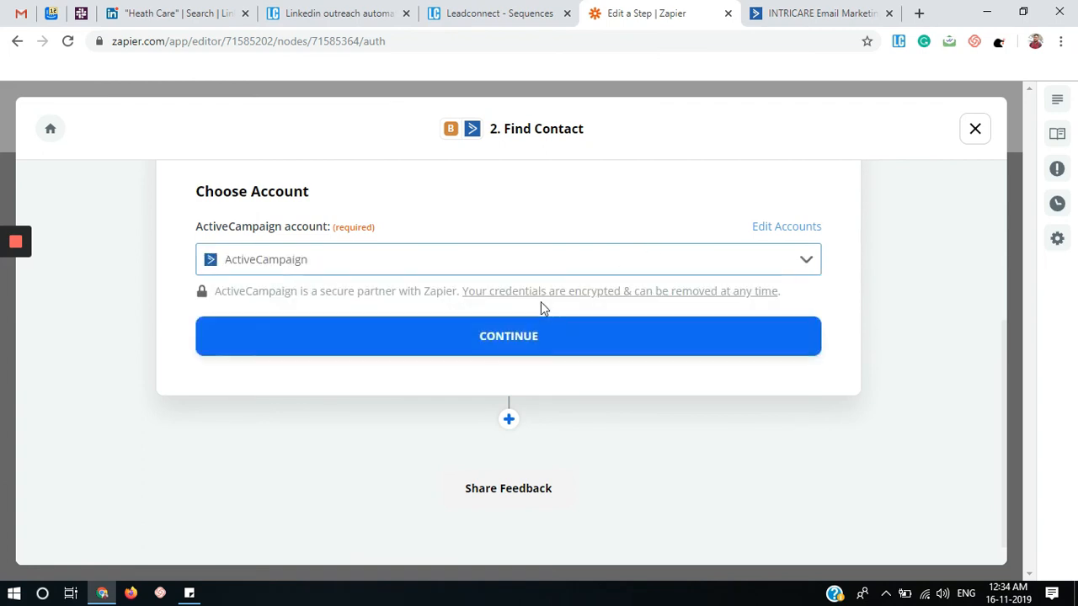
{"action": "left_click", "coordinate": [539, 335]}
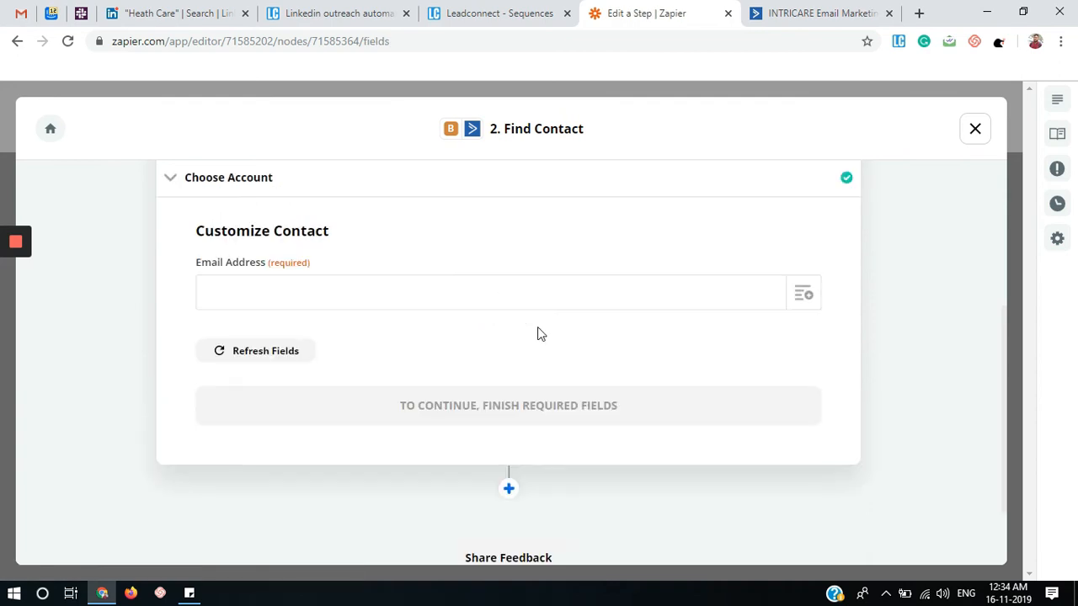
Map the contact search's Email Address to the Catch Hook Email field, and test the Find Contact action.
{"action": "left_click", "coordinate": [804, 295]}
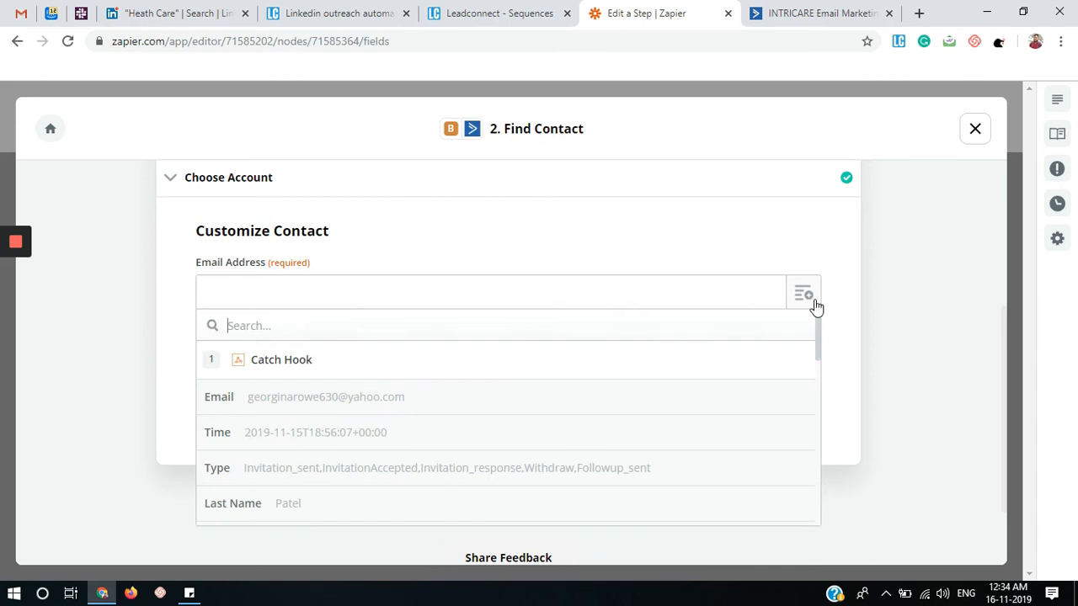
{"action": "left_click", "coordinate": [537, 405]}
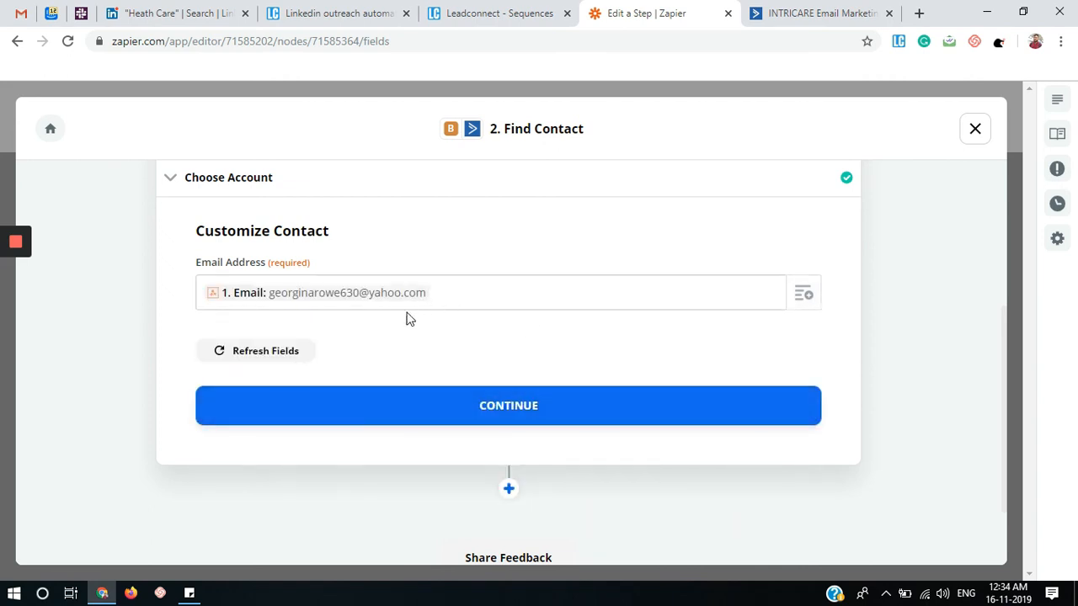
{"action": "left_click", "coordinate": [492, 417]}
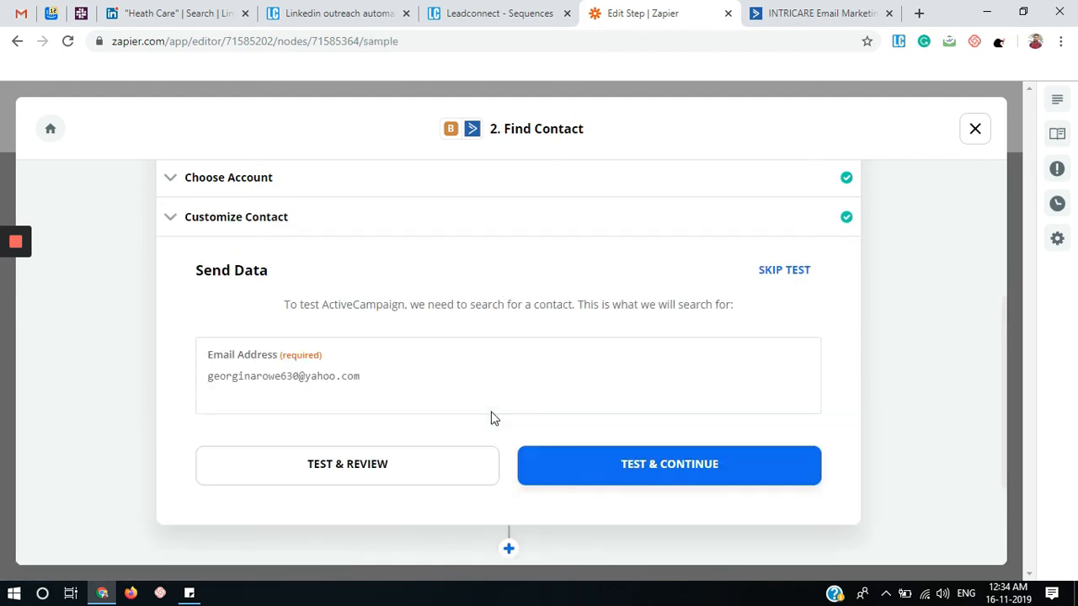
{"action": "left_click", "coordinate": [597, 467]}
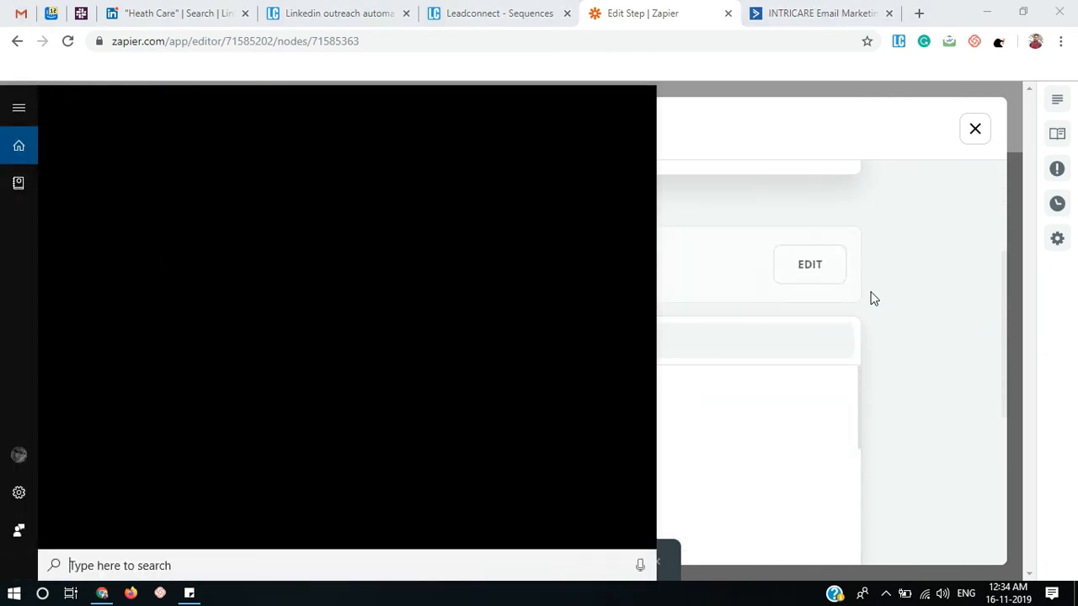
{"action": "left_click", "coordinate": [907, 303]}
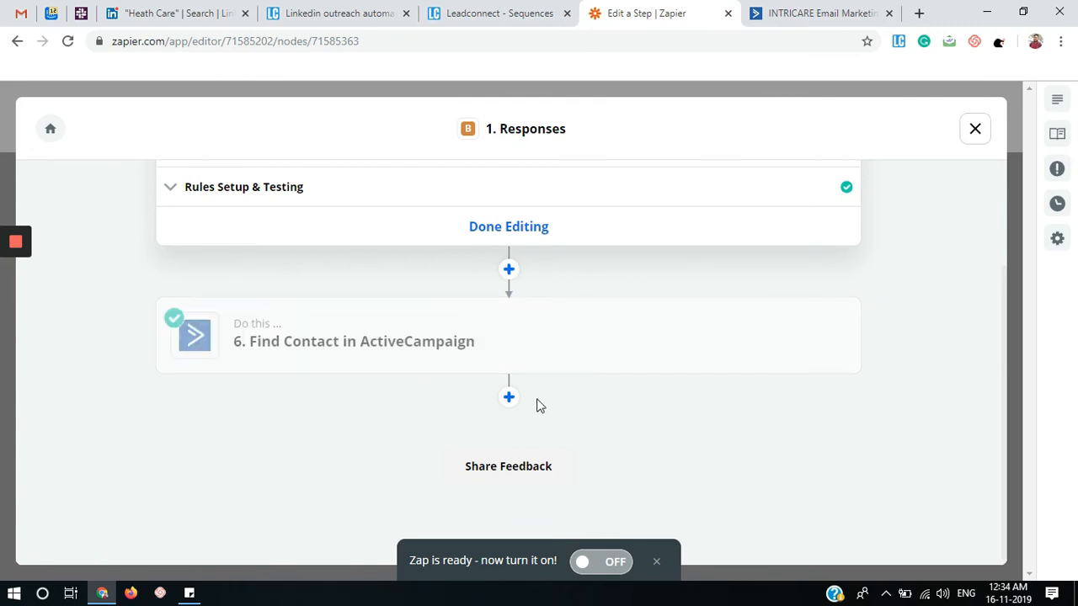
Add an ActiveCampaign action with the Add Contact Note event after Find Contact and continue to the account choice.
{"action": "left_click", "coordinate": [508, 399]}
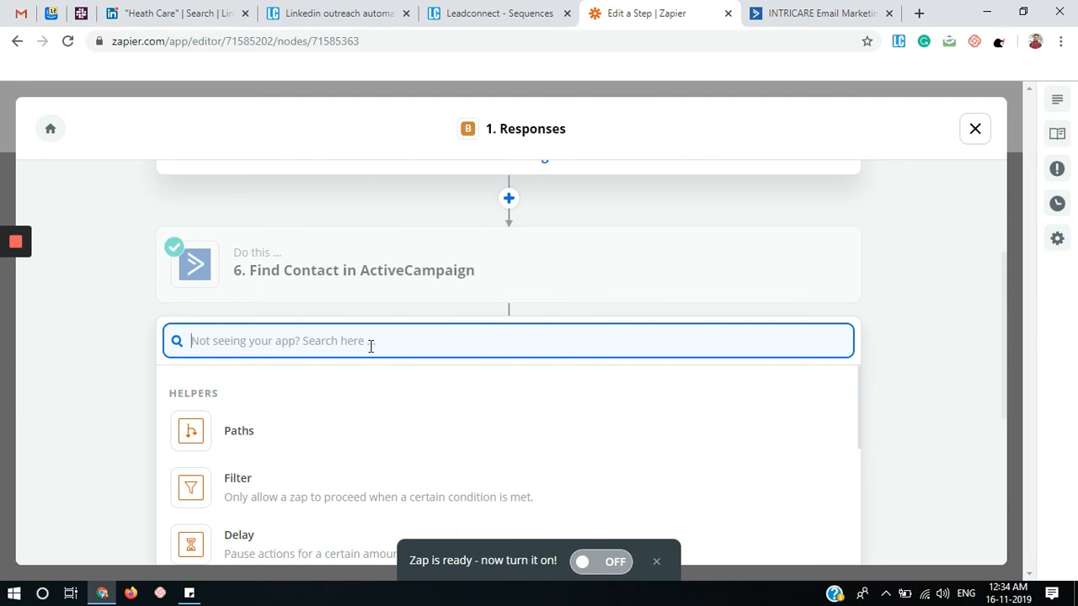
{"action": "scroll", "coordinate": [370, 344], "scroll_direction": "down", "scroll_amount": 5}
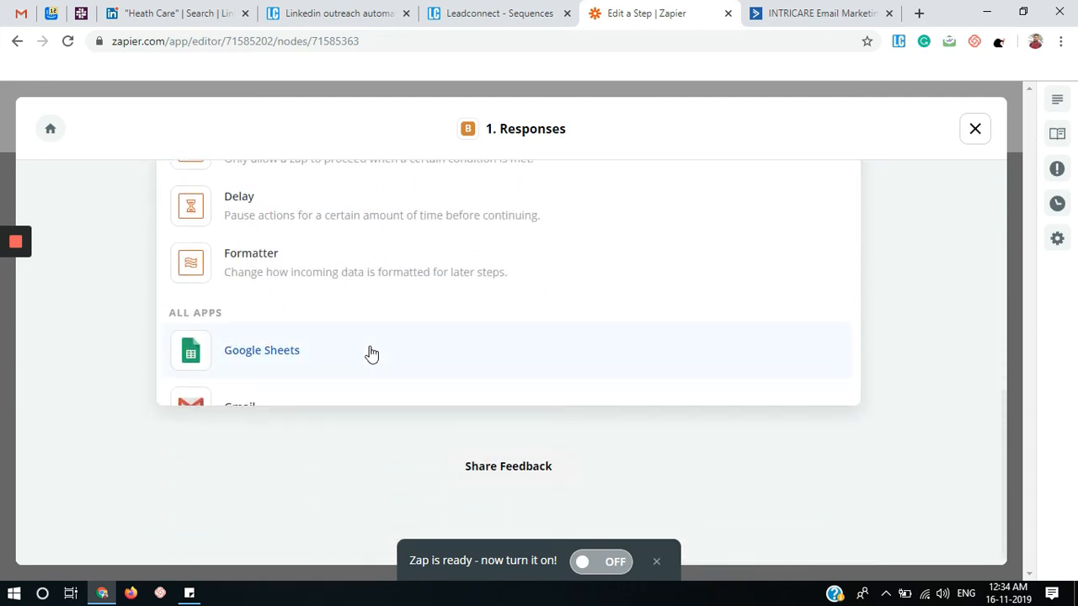
{"action": "scroll", "coordinate": [370, 352], "scroll_direction": "down", "scroll_amount": 3}
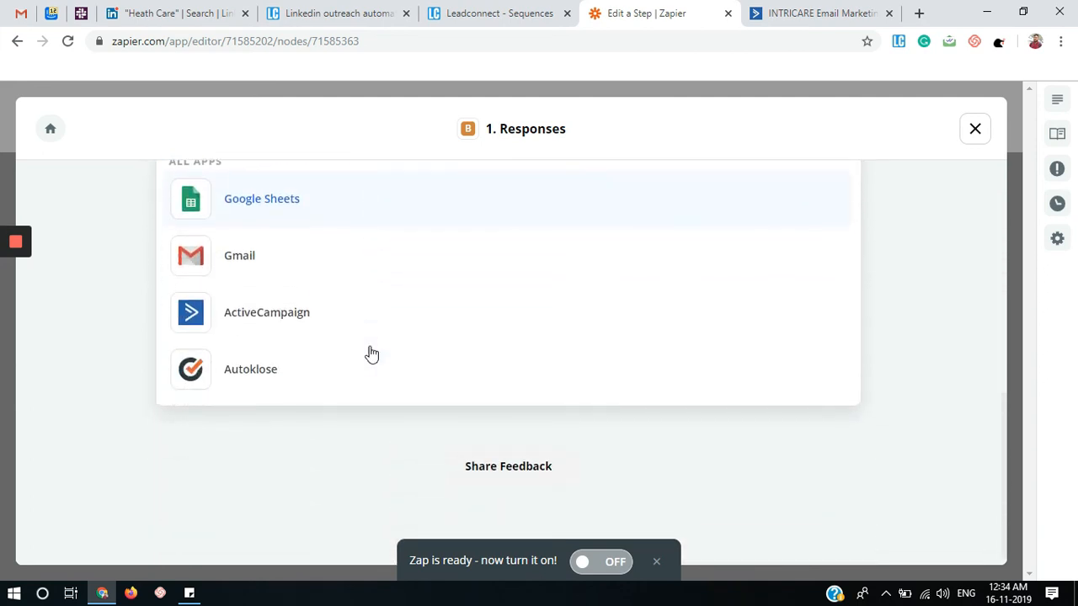
{"action": "left_click", "coordinate": [276, 303]}
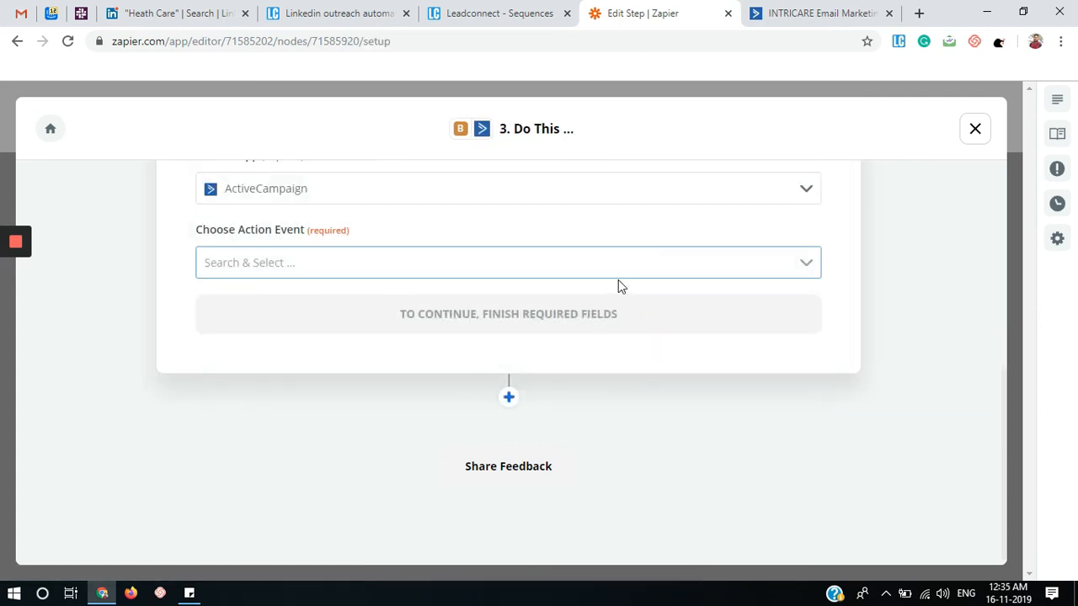
{"action": "left_click", "coordinate": [615, 271]}
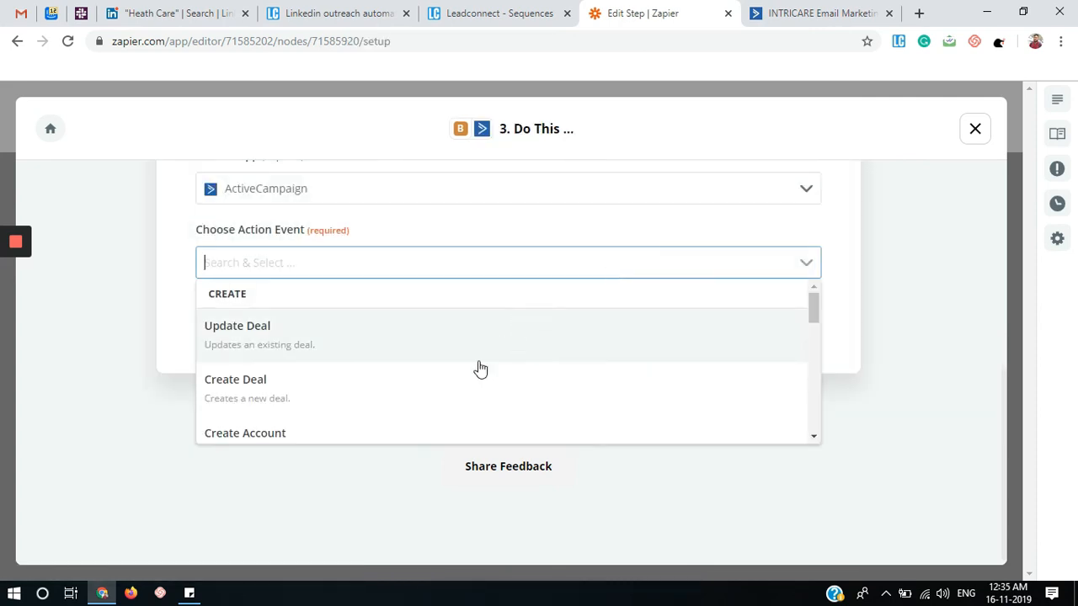
{"action": "scroll", "coordinate": [480, 368], "scroll_direction": "down", "scroll_amount": 2}
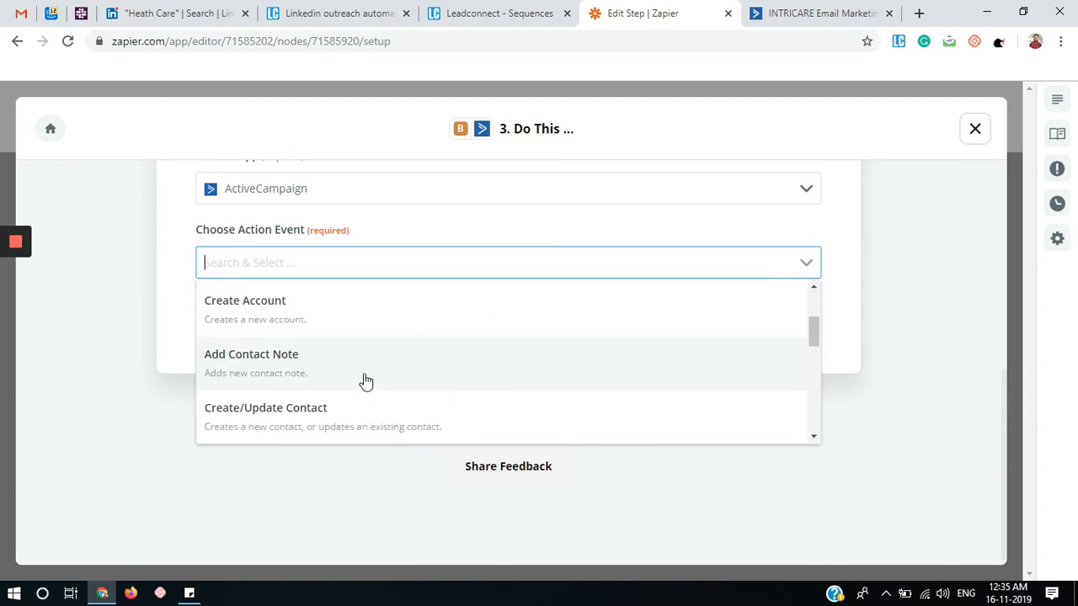
{"action": "left_click", "coordinate": [295, 386]}
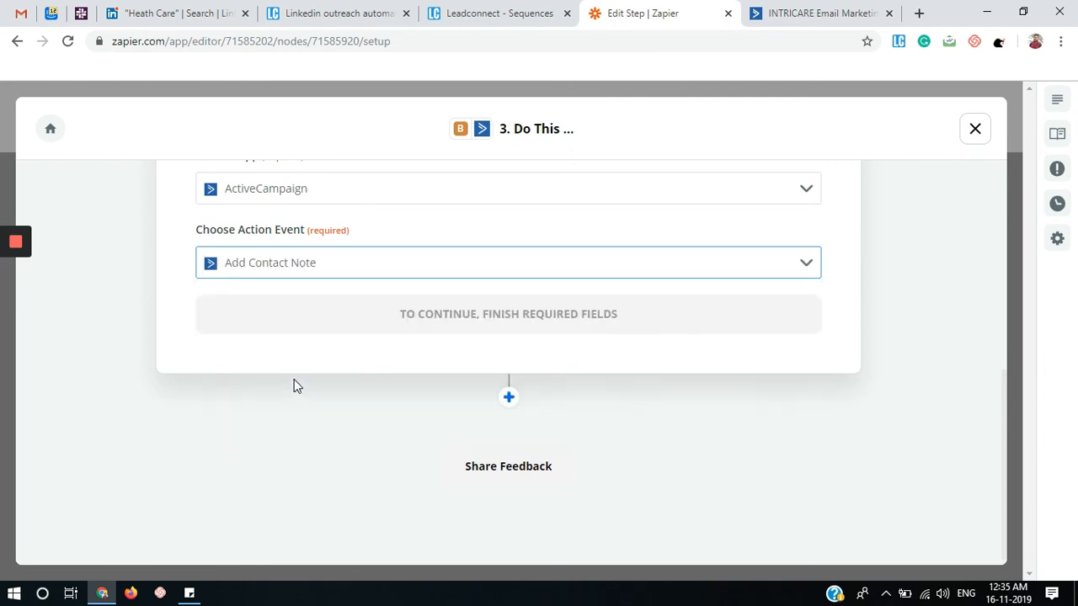
{"action": "left_click", "coordinate": [550, 322]}
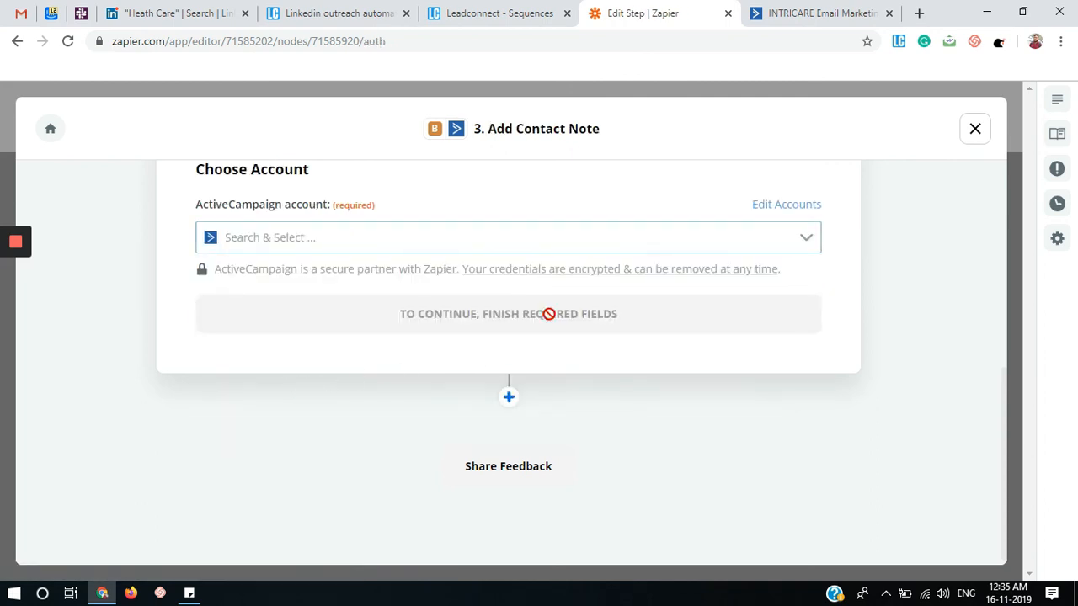
Choose the ActiveCampaign account for the Add Contact Note action and continue to customizing the note.
{"action": "left_click", "coordinate": [630, 246]}
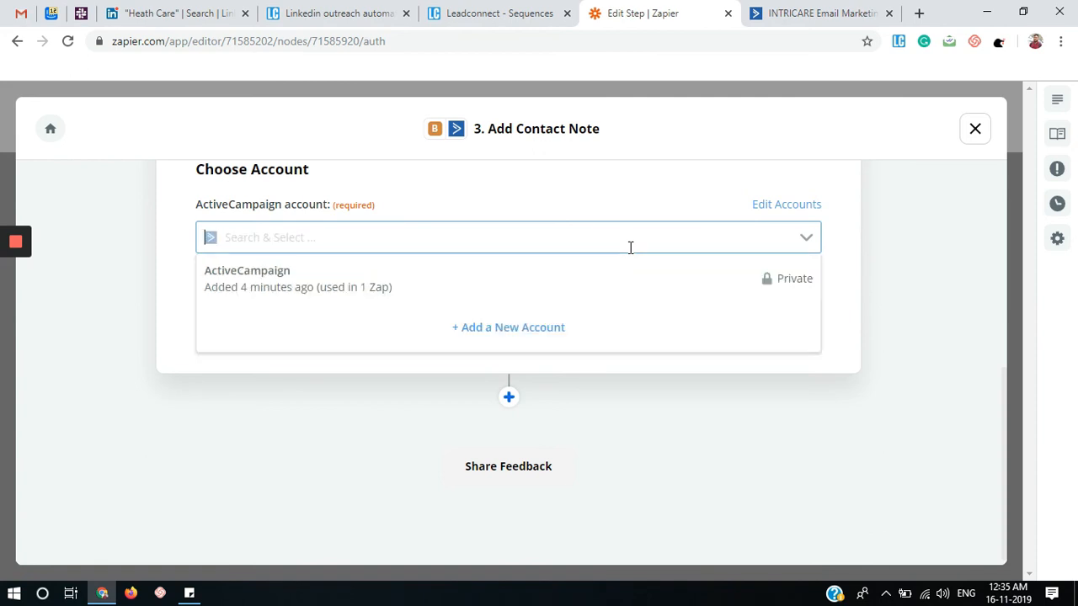
{"action": "left_click", "coordinate": [506, 286]}
{"action": "left_click", "coordinate": [494, 313]}
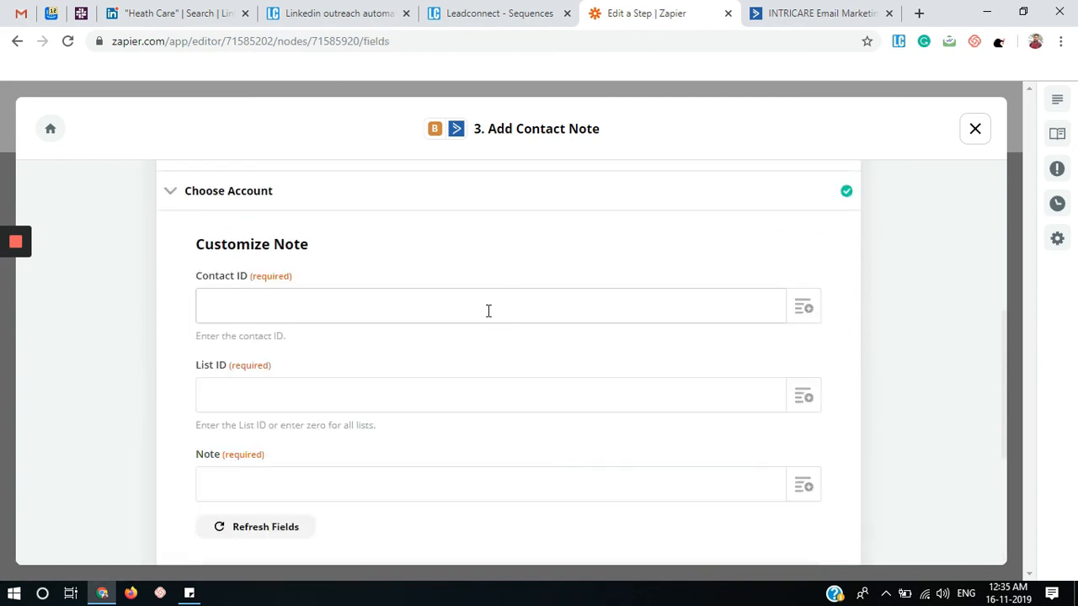
Map the note's Contact ID to the ID field from the Find Contact step.
{"action": "left_click", "coordinate": [804, 308]}
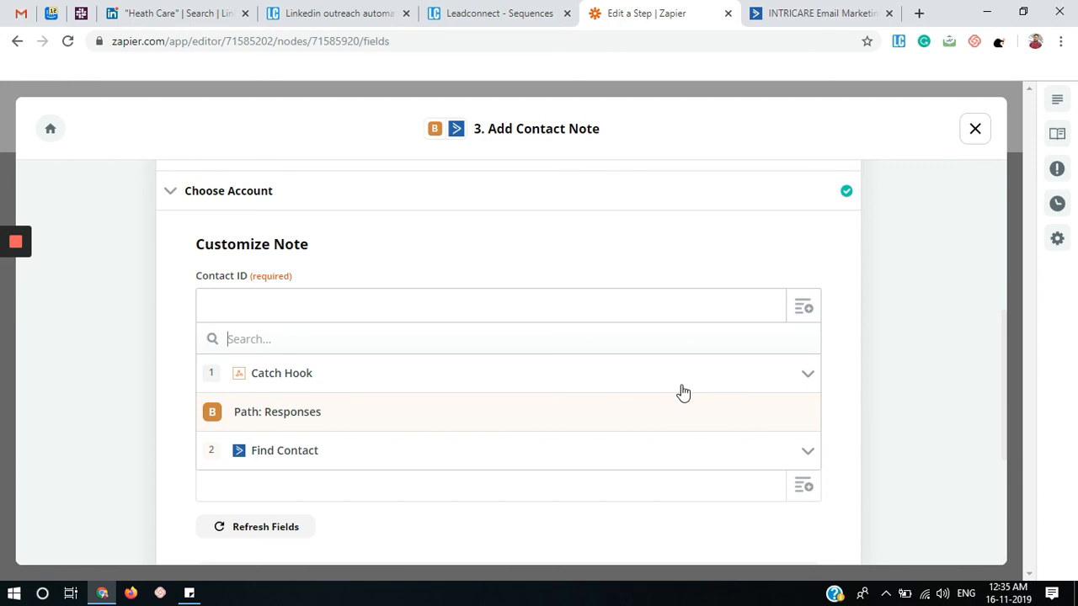
{"action": "left_click", "coordinate": [602, 463]}
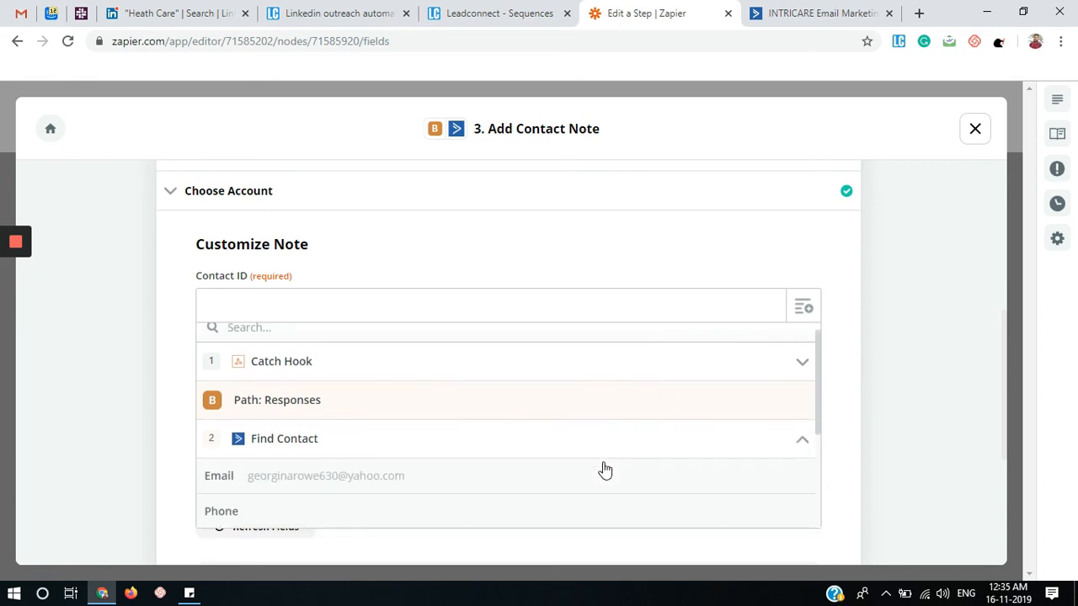
{"action": "scroll", "coordinate": [604, 470], "scroll_direction": "down", "scroll_amount": 3}
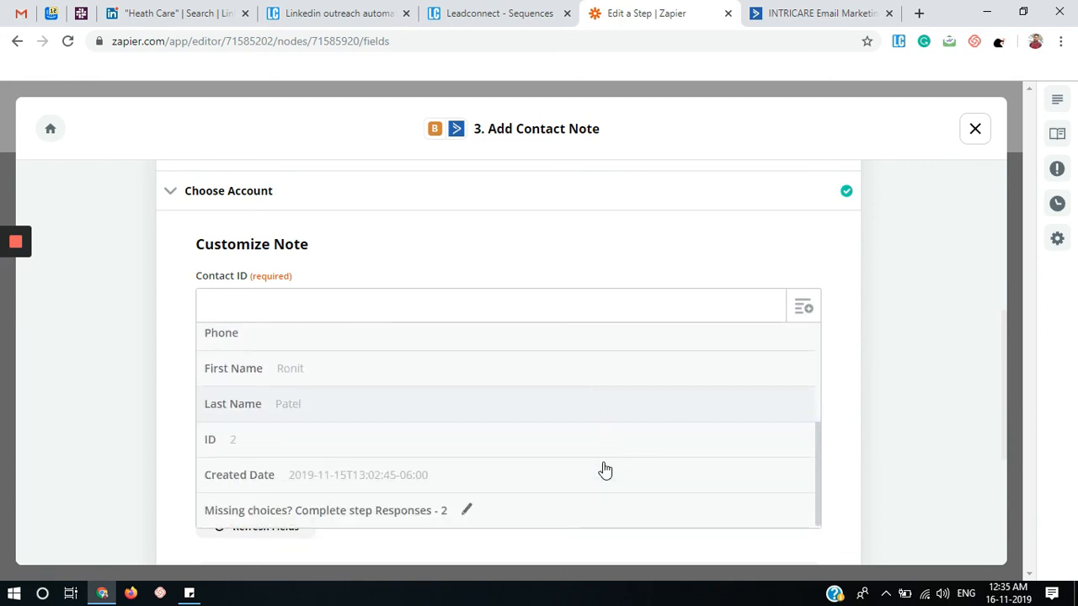
{"action": "left_click", "coordinate": [403, 451]}
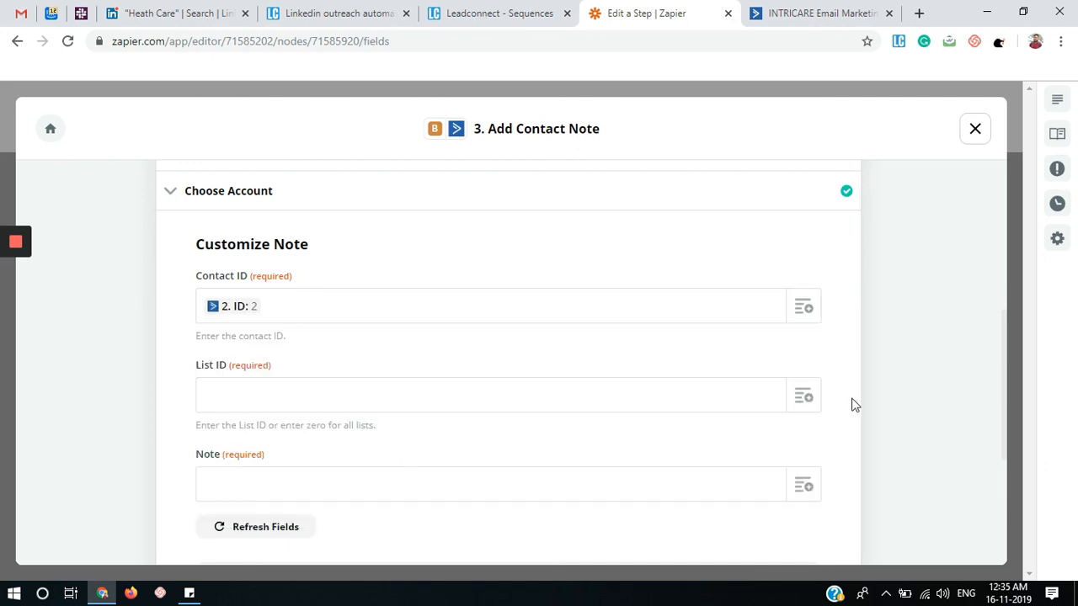
Examine the Find Contact fields offered for the note's List ID.
{"action": "left_click", "coordinate": [804, 399]}
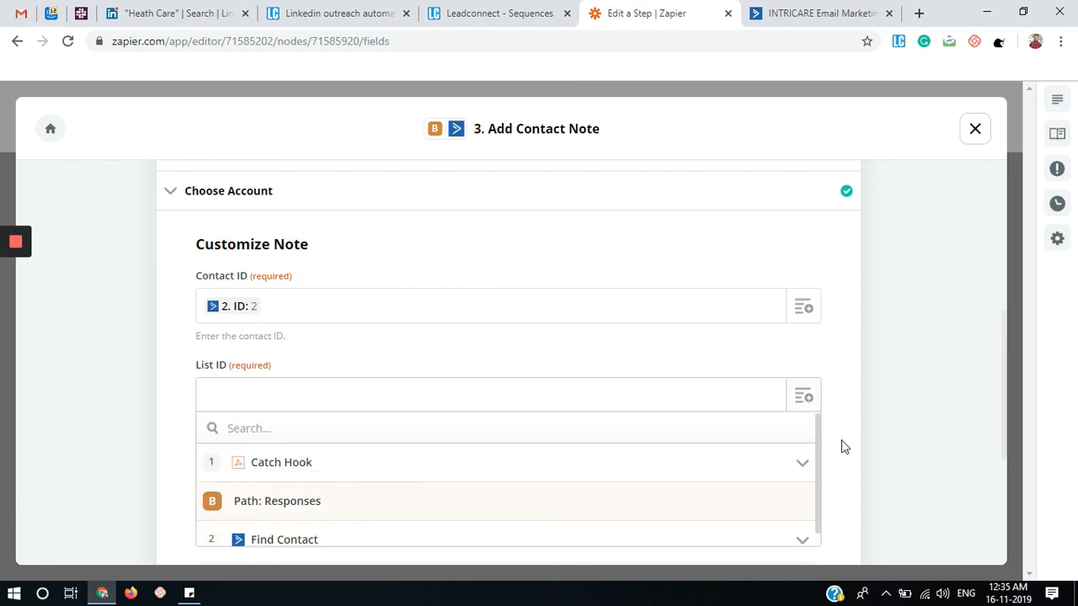
{"action": "scroll", "coordinate": [721, 486], "scroll_direction": "down", "scroll_amount": 1}
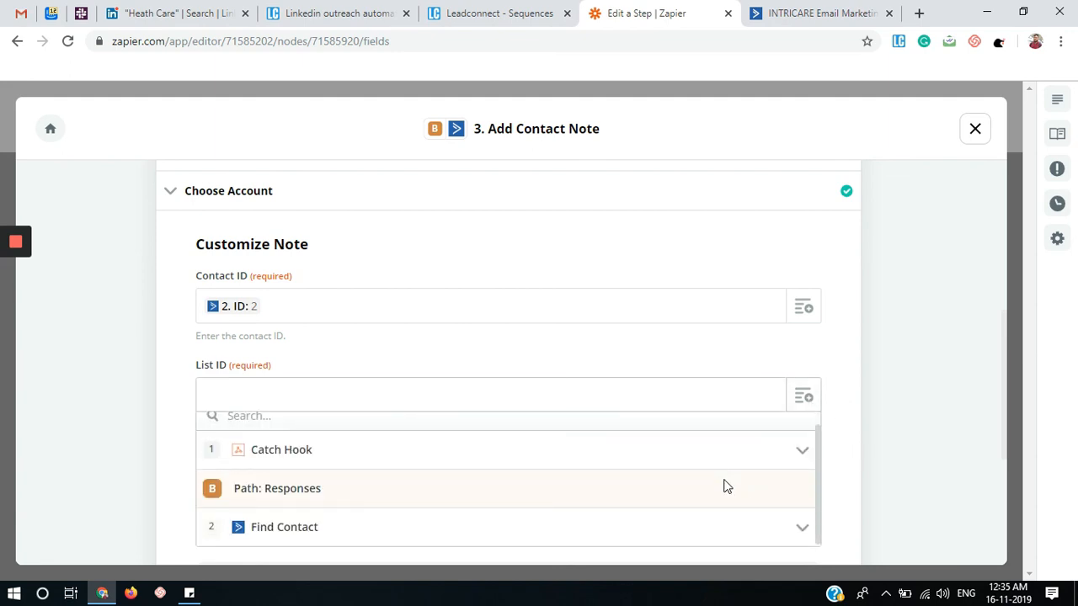
{"action": "left_click", "coordinate": [773, 528]}
{"action": "scroll", "coordinate": [772, 529], "scroll_direction": "down", "scroll_amount": 2}
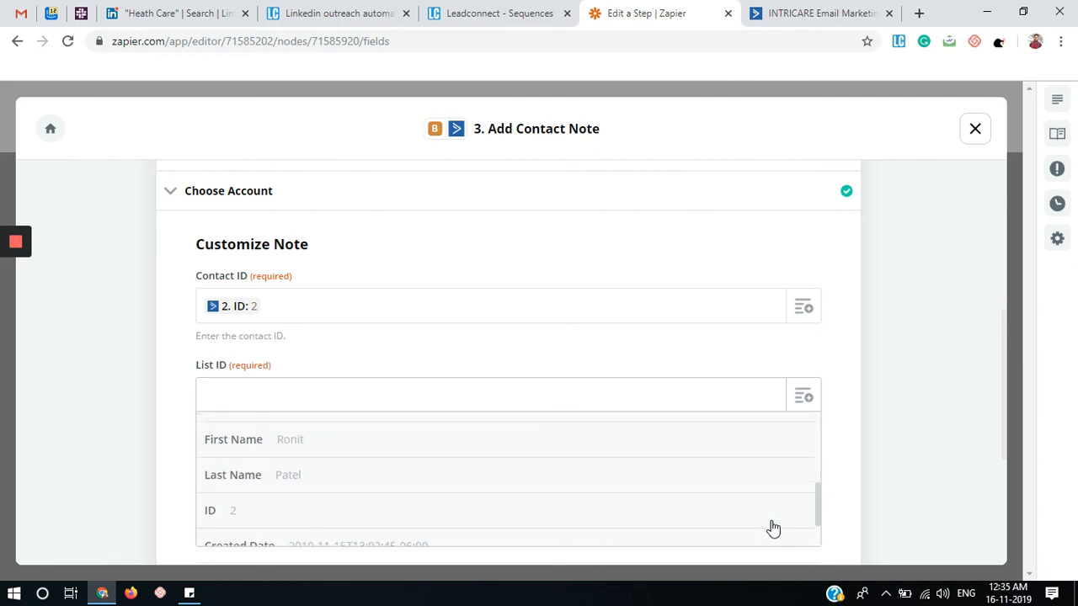
{"action": "scroll", "coordinate": [773, 528], "scroll_direction": "up", "scroll_amount": 2}
{"action": "scroll", "coordinate": [773, 529], "scroll_direction": "down", "scroll_amount": 1}
{"action": "scroll", "coordinate": [773, 528], "scroll_direction": "down", "scroll_amount": 3}
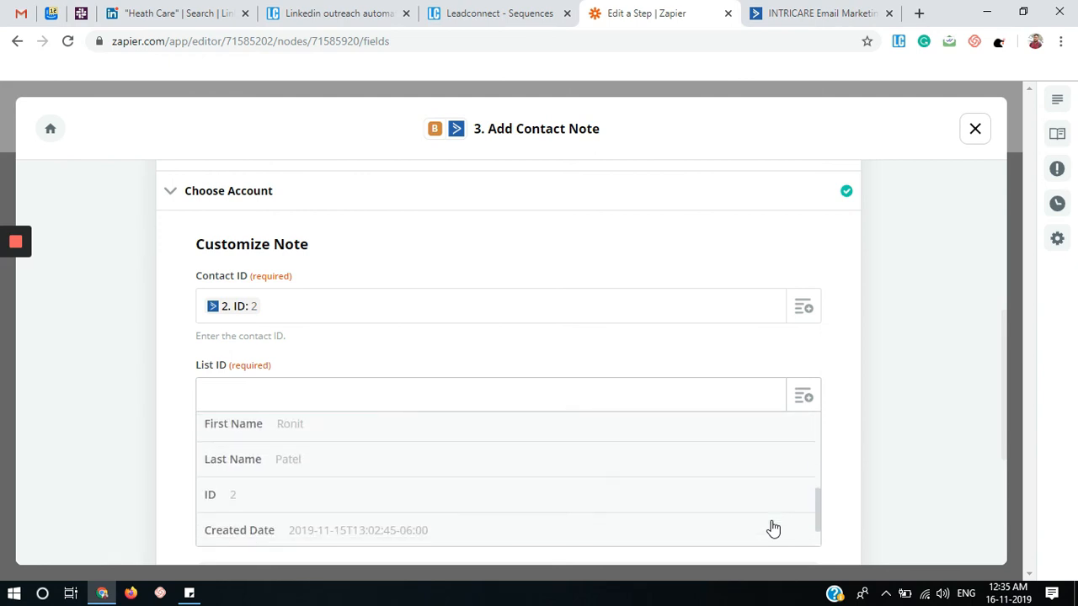
{"action": "scroll", "coordinate": [773, 528], "scroll_direction": "up", "scroll_amount": 1}
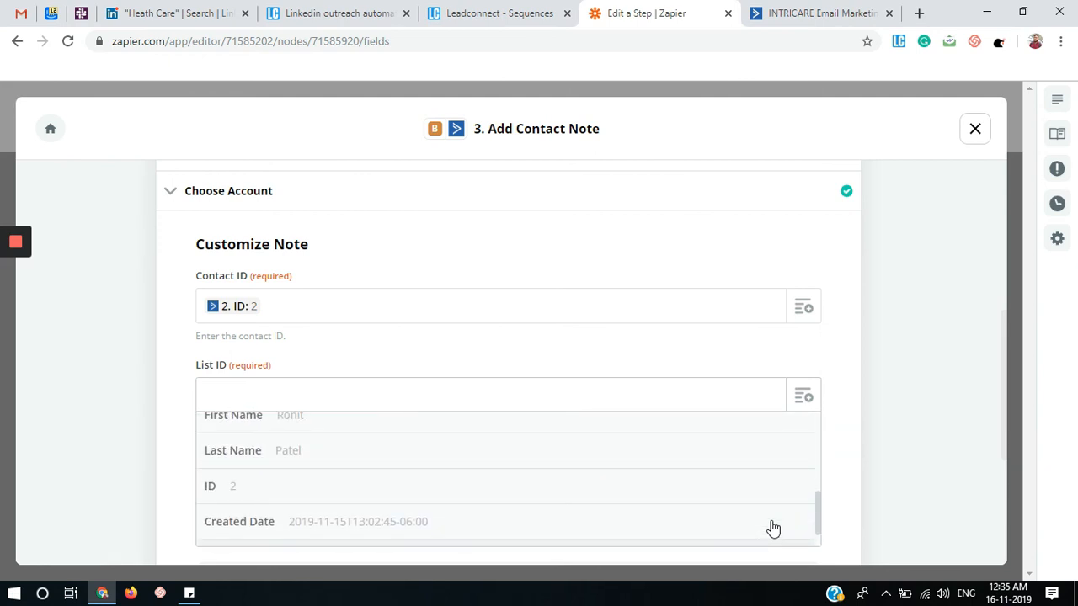
{"action": "scroll", "coordinate": [772, 528], "scroll_direction": "up", "scroll_amount": 1}
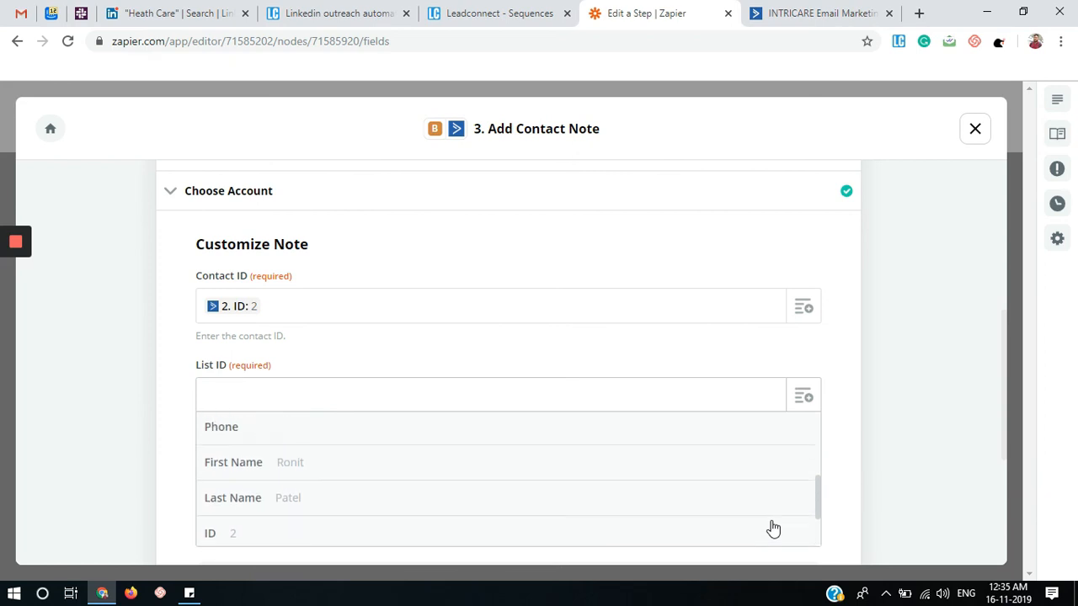
{"action": "scroll", "coordinate": [773, 528], "scroll_direction": "up", "scroll_amount": 1}
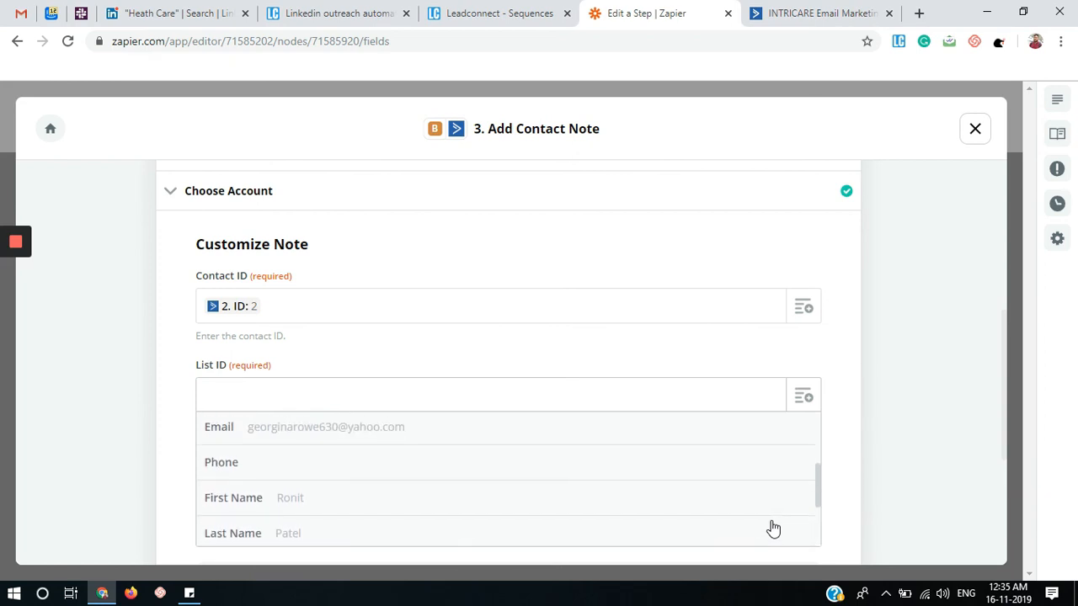
{"action": "scroll", "coordinate": [773, 528], "scroll_direction": "up", "scroll_amount": 2}
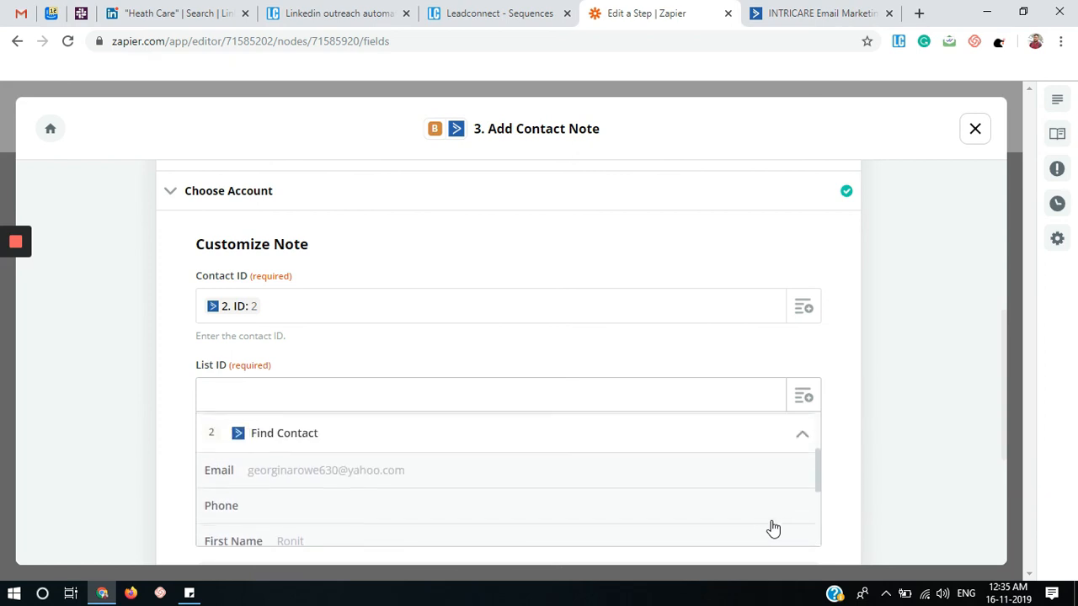
{"action": "scroll", "coordinate": [773, 528], "scroll_direction": "up", "scroll_amount": 2}
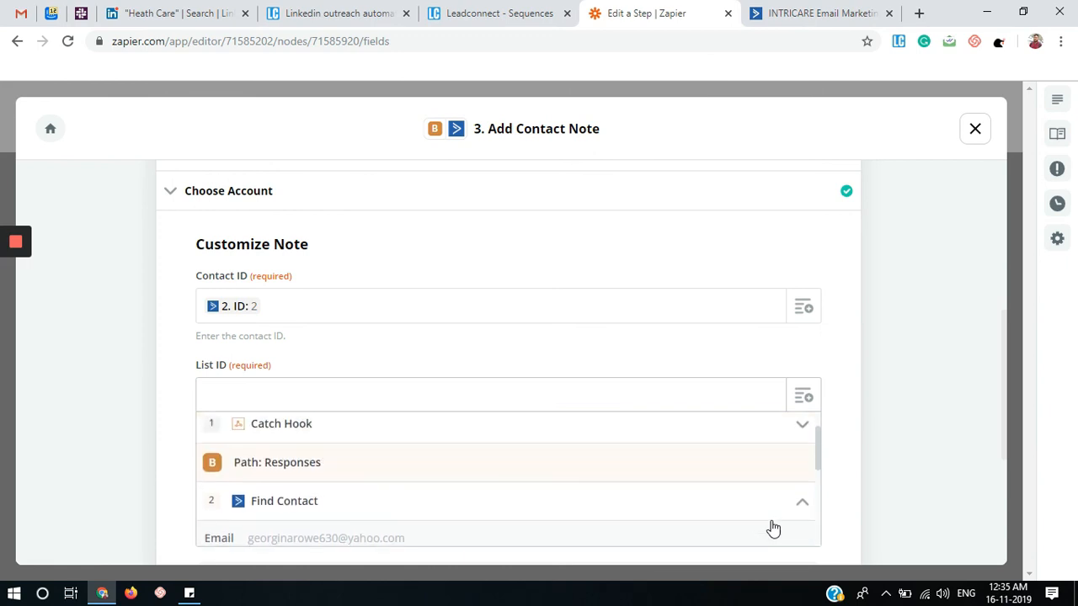
{"action": "scroll", "coordinate": [772, 528], "scroll_direction": "down", "scroll_amount": 3}
{"action": "scroll", "coordinate": [773, 528], "scroll_direction": "down", "scroll_amount": 3}
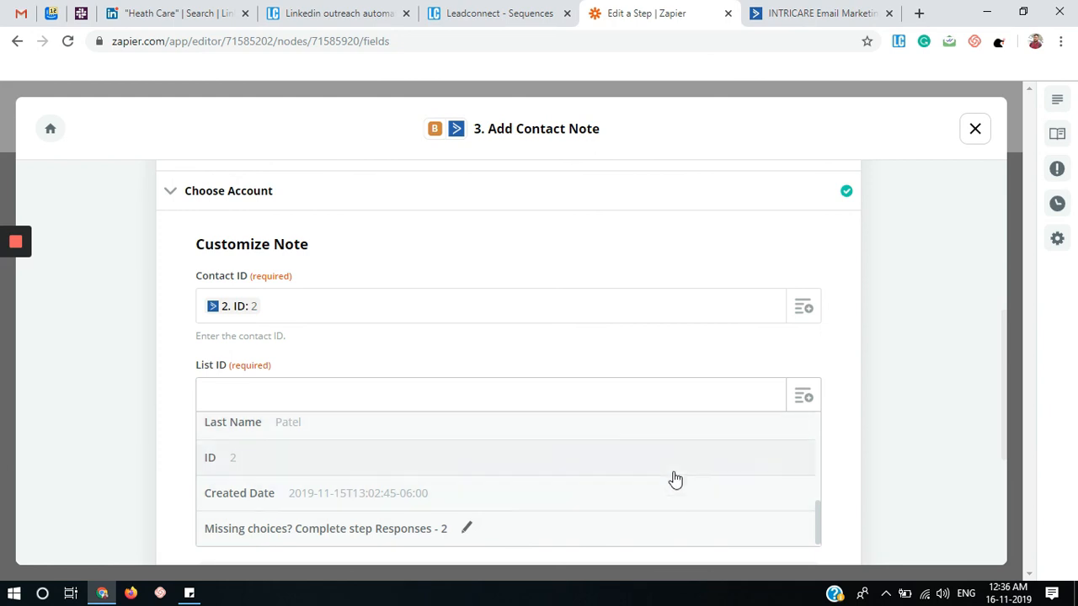
{"action": "scroll", "coordinate": [676, 479], "scroll_direction": "up", "scroll_amount": 3}
{"action": "scroll", "coordinate": [675, 478], "scroll_direction": "up", "scroll_amount": 2}
{"action": "scroll", "coordinate": [671, 479], "scroll_direction": "down", "scroll_amount": 1}
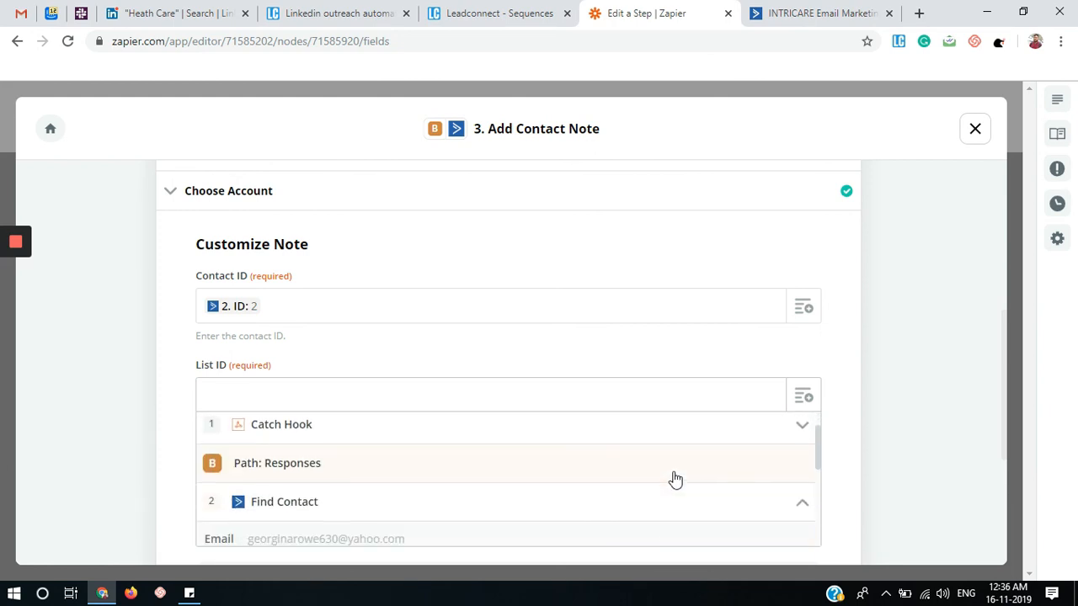
Set the note's List ID to 0 and highlight the hint about using zero for all lists.
{"action": "left_click", "coordinate": [639, 392]}
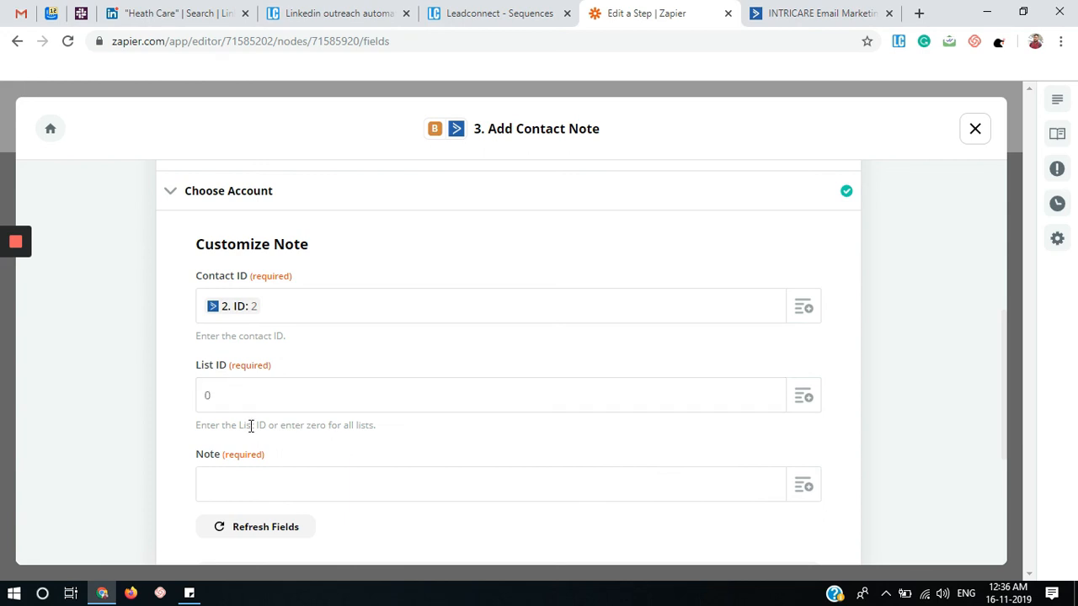
{"action": "left_click_drag", "start_coordinate": [250, 425], "coordinate": [384, 435]}
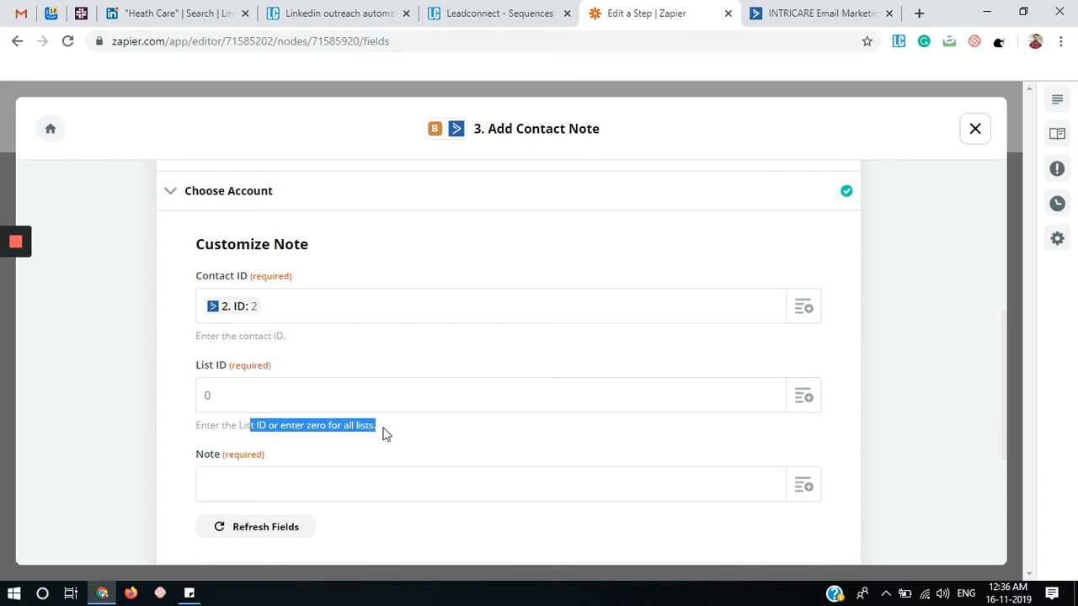
Map the note's text to the Msg field from the Catch Hook step and test the Add Contact Note action.
{"action": "left_click", "coordinate": [383, 434]}
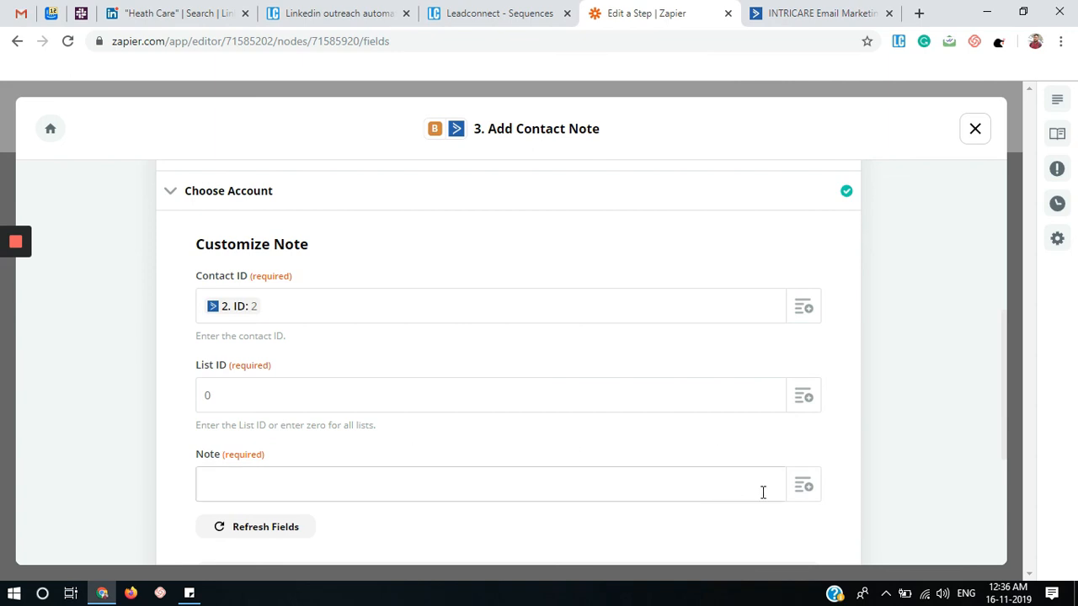
{"action": "left_click", "coordinate": [802, 486]}
{"action": "scroll", "coordinate": [909, 492], "scroll_direction": "down", "scroll_amount": 3}
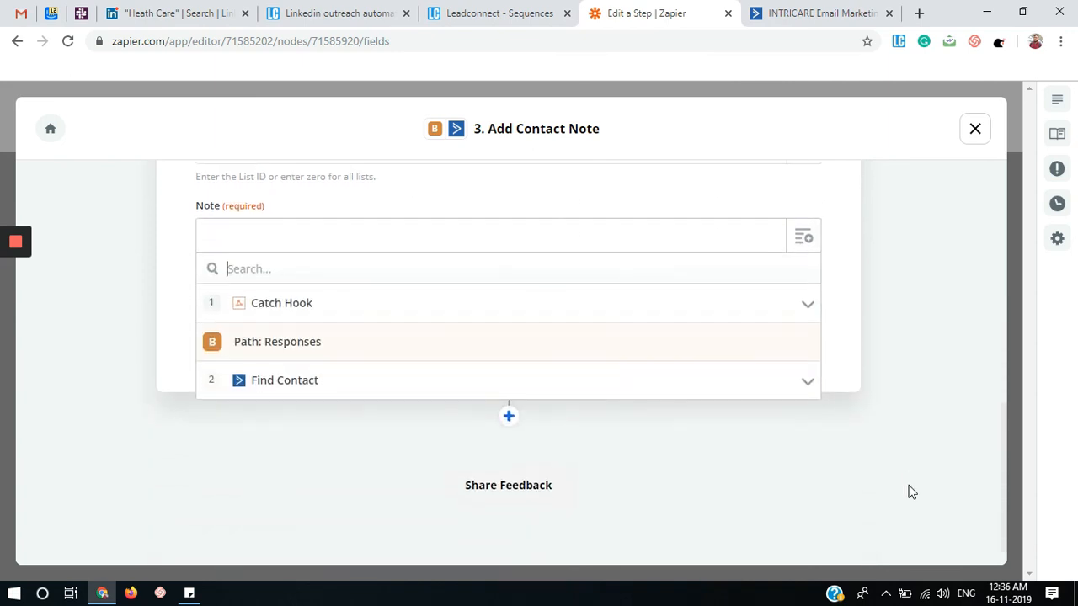
{"action": "left_click", "coordinate": [794, 394]}
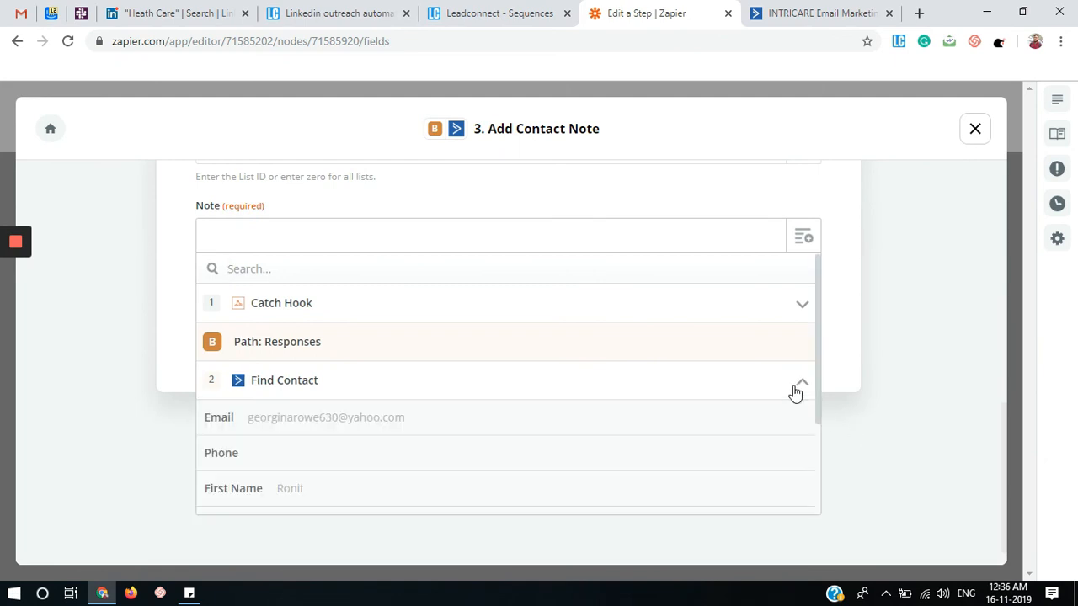
{"action": "scroll", "coordinate": [795, 394], "scroll_direction": "down", "scroll_amount": 1}
{"action": "scroll", "coordinate": [796, 393], "scroll_direction": "up", "scroll_amount": 1}
{"action": "left_click", "coordinate": [785, 310]}
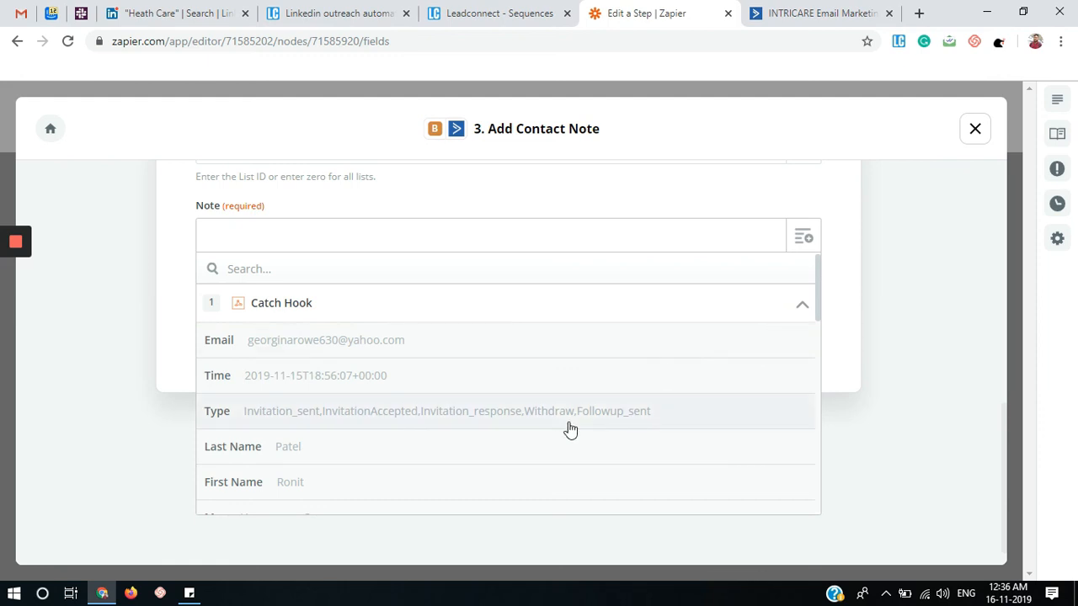
{"action": "scroll", "coordinate": [567, 428], "scroll_direction": "down", "scroll_amount": 2}
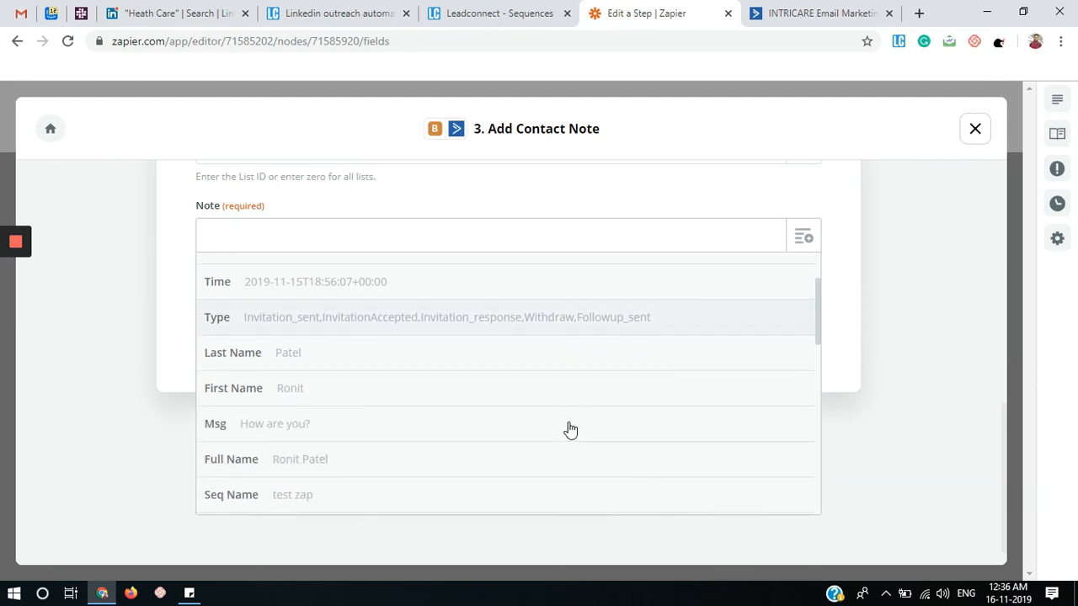
{"action": "left_click", "coordinate": [329, 430]}
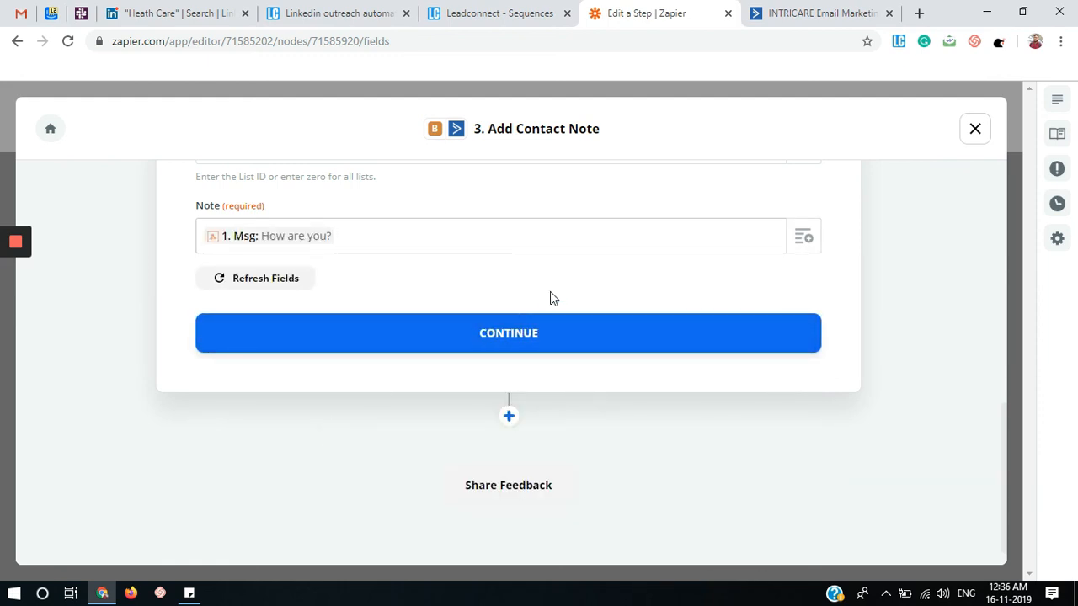
{"action": "left_click", "coordinate": [531, 334]}
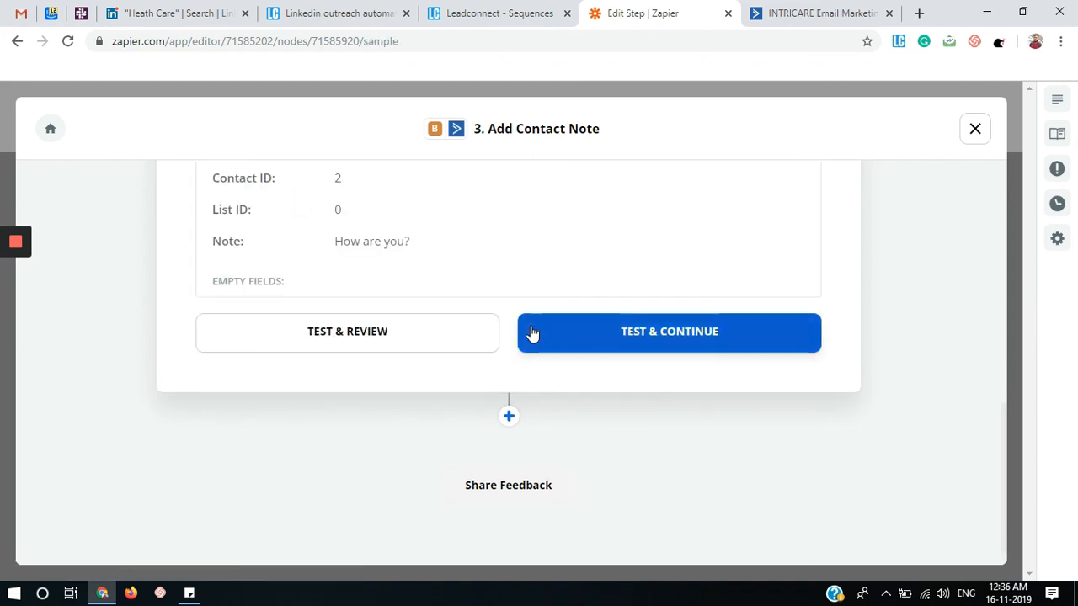
{"action": "left_click", "coordinate": [579, 370]}
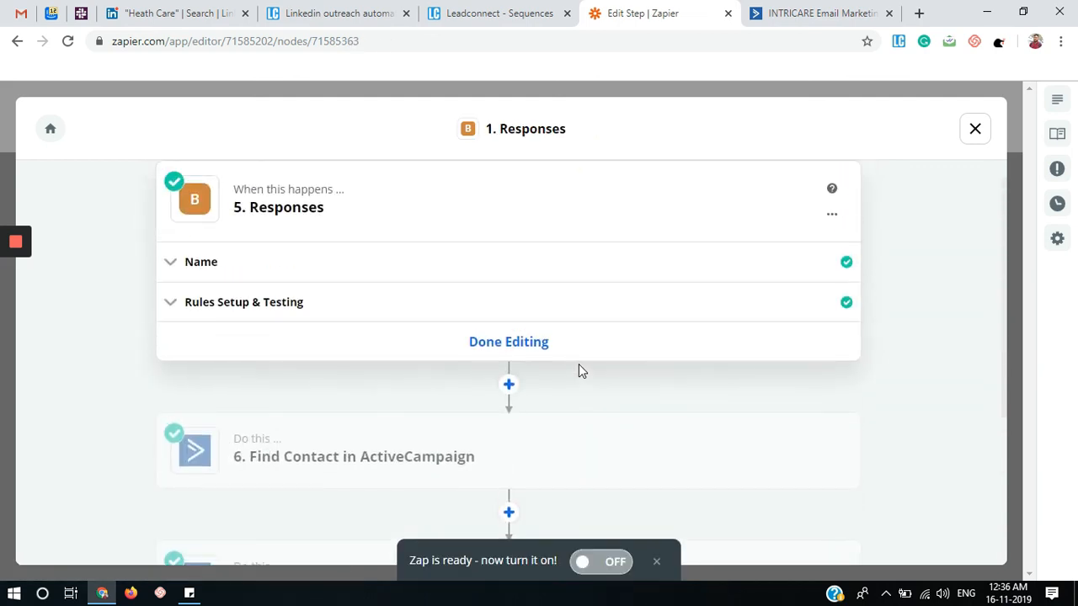
Switch to ActiveCampaign, open the test contact created through the Zap and check its notes.
{"action": "left_click", "coordinate": [762, 13]}
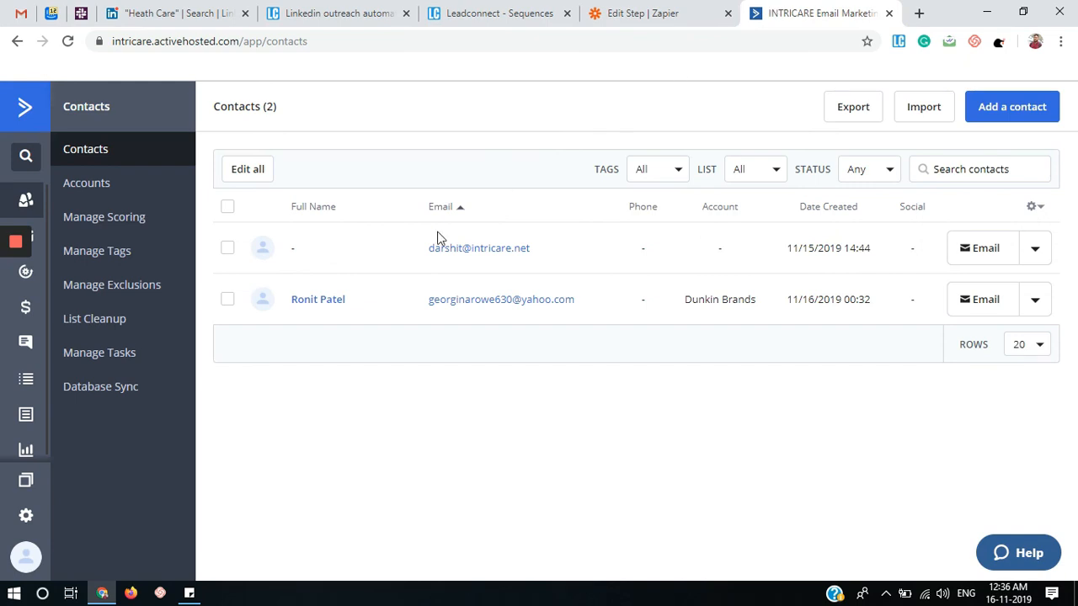
{"action": "left_click", "coordinate": [299, 302]}
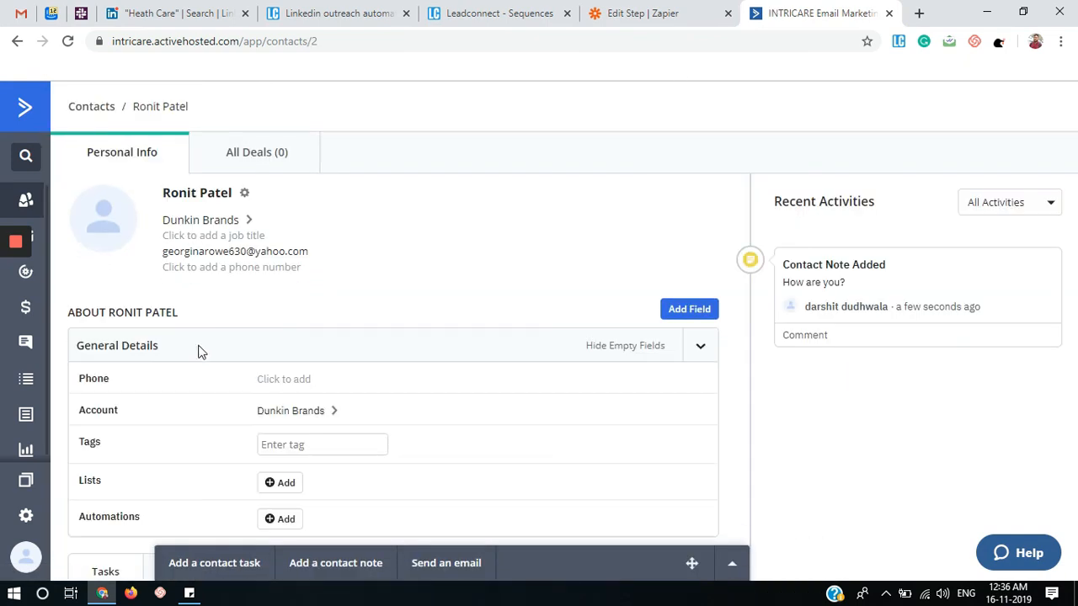
{"action": "scroll", "coordinate": [312, 340], "scroll_direction": "down", "scroll_amount": 3}
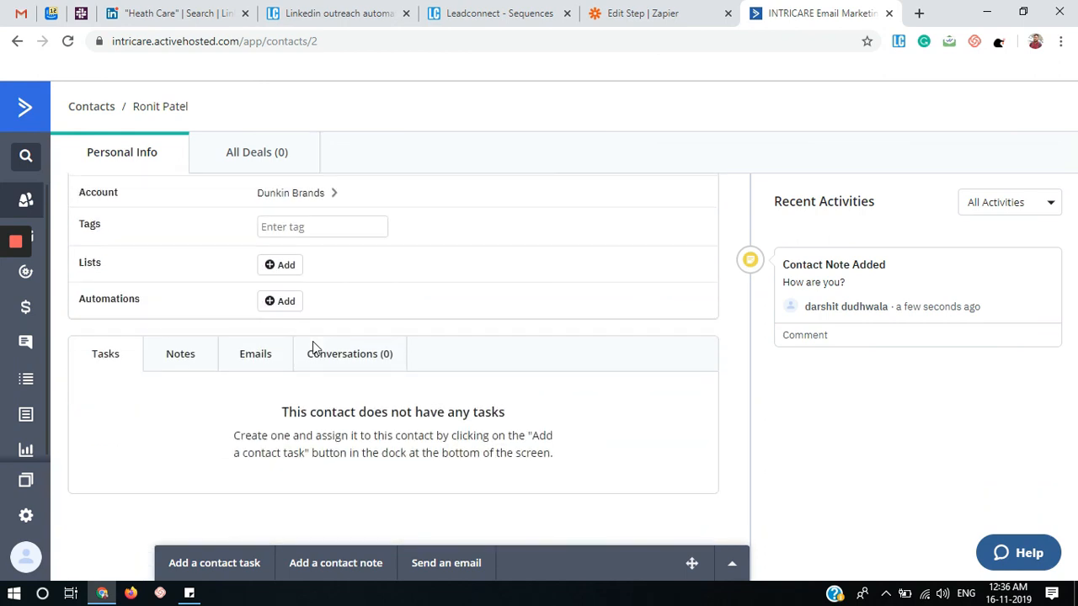
{"action": "left_click", "coordinate": [180, 362]}
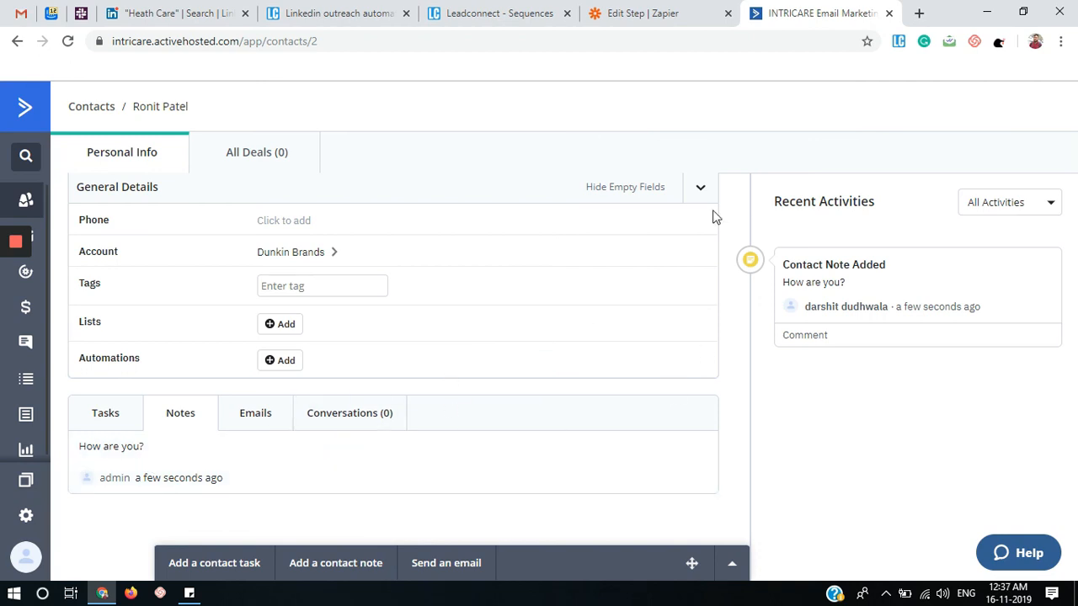
Return to Zapier, close the Responses path editor and turn the Zap on.
{"action": "left_click", "coordinate": [662, 9]}
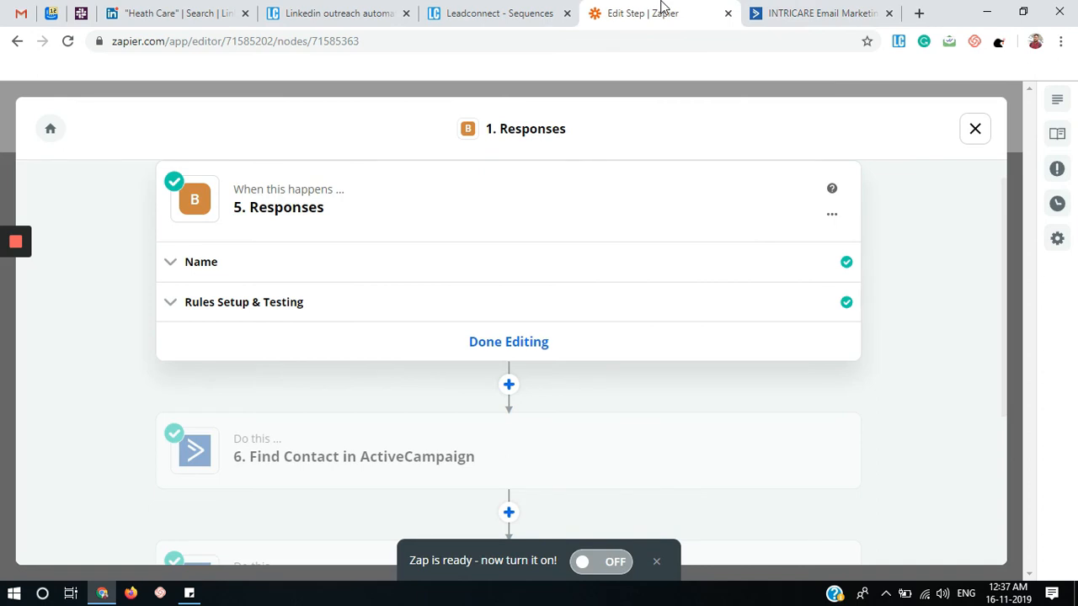
{"action": "left_click", "coordinate": [975, 131]}
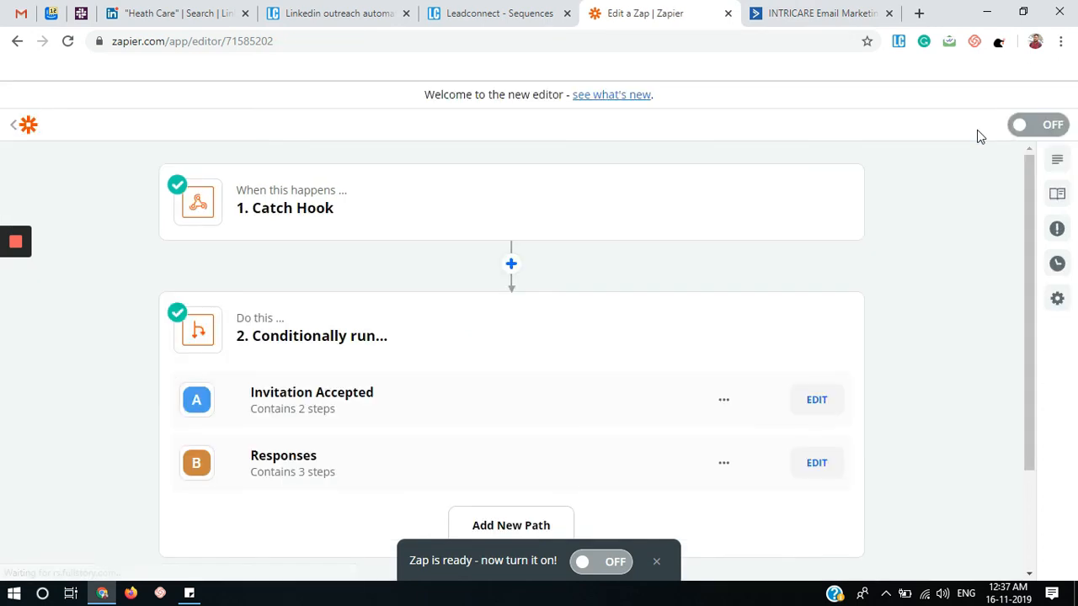
{"action": "left_click", "coordinate": [599, 561]}
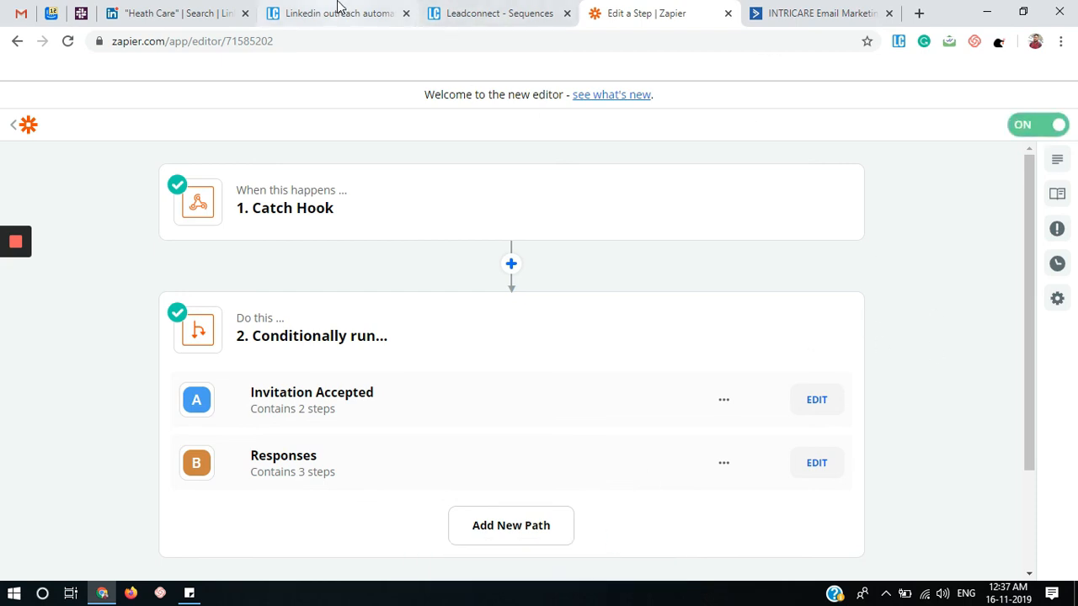
Switch to the LeadConnect sequences page and start the Health Care United States and Canada sequence.
{"action": "left_click", "coordinate": [301, 8]}
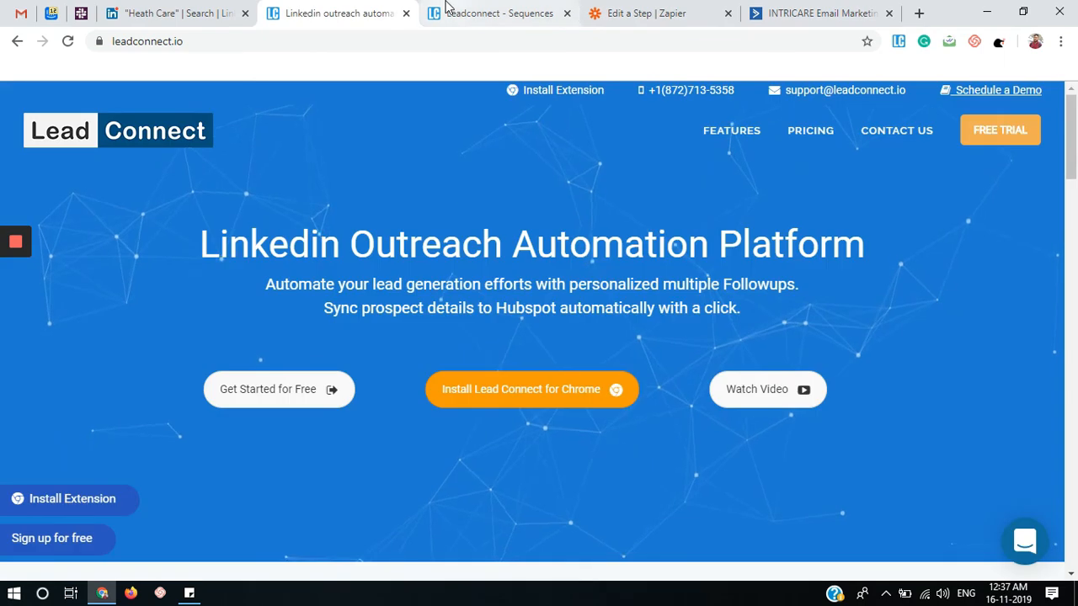
{"action": "left_click", "coordinate": [446, 11]}
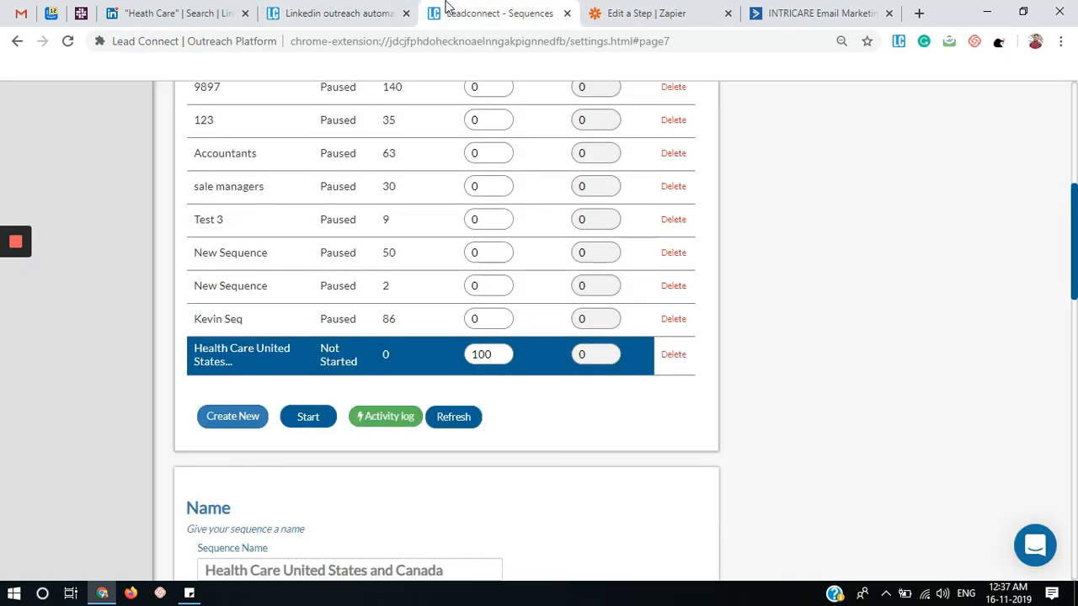
{"action": "left_click", "coordinate": [308, 417]}
{"action": "scroll", "coordinate": [308, 420], "scroll_direction": "down", "scroll_amount": 2}
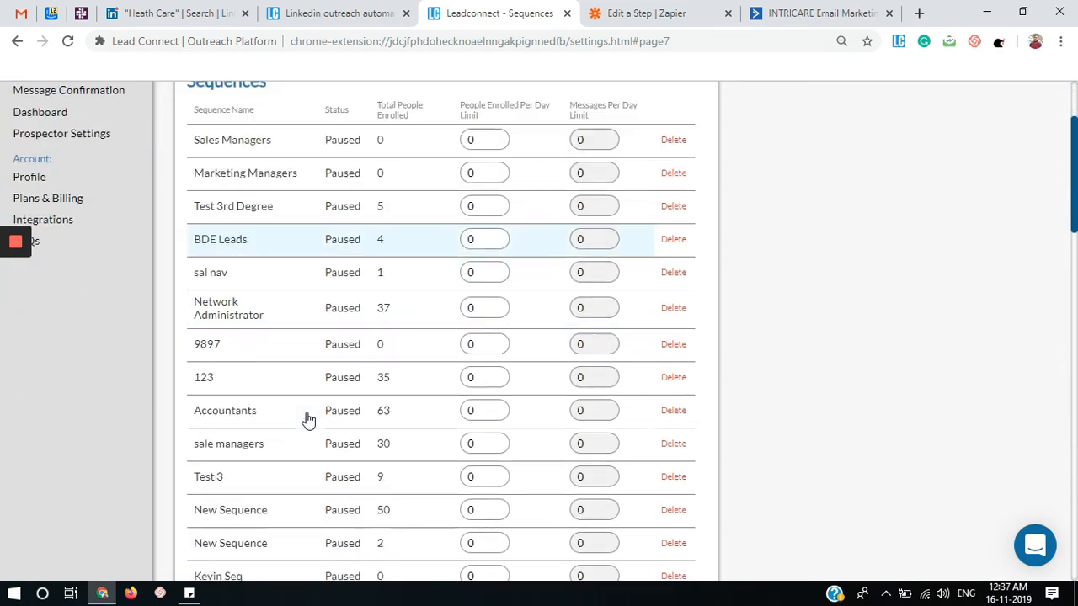
{"action": "scroll", "coordinate": [308, 420], "scroll_direction": "down", "scroll_amount": 5}
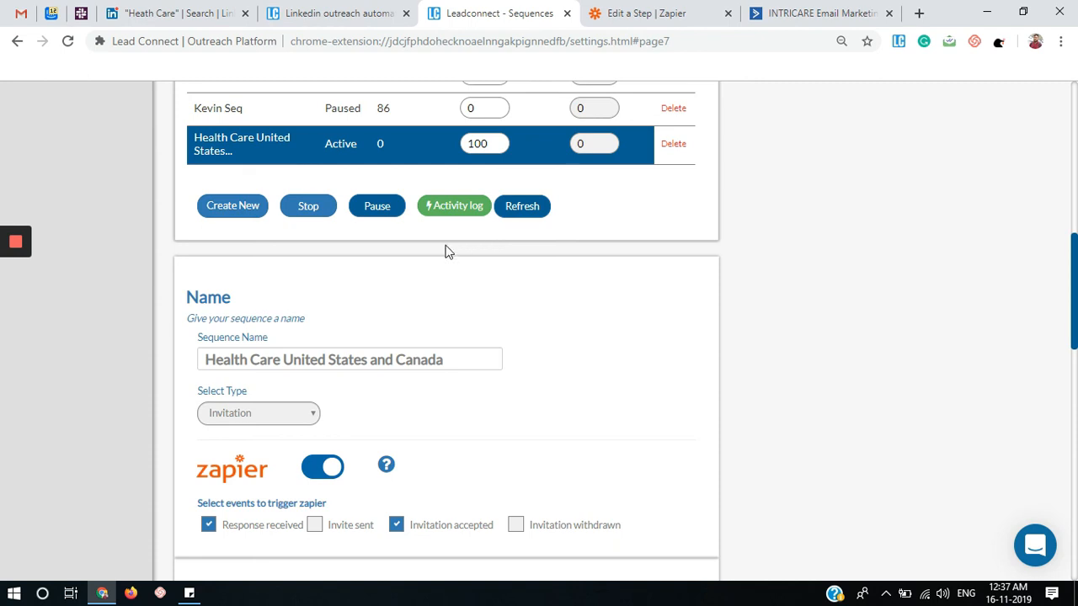
{"action": "mouse_move", "coordinate": [14, 339]}
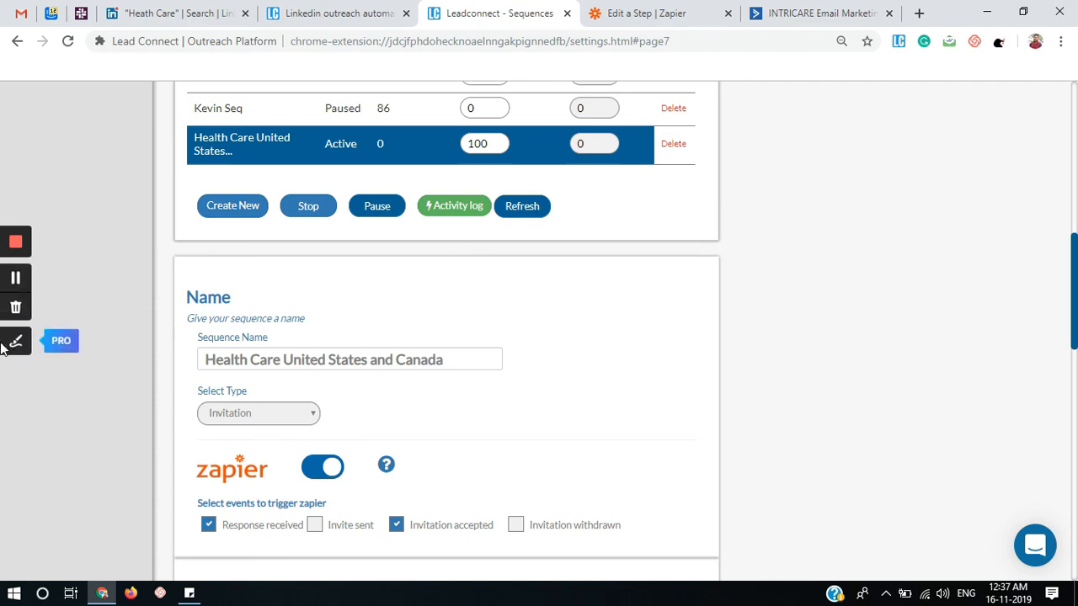